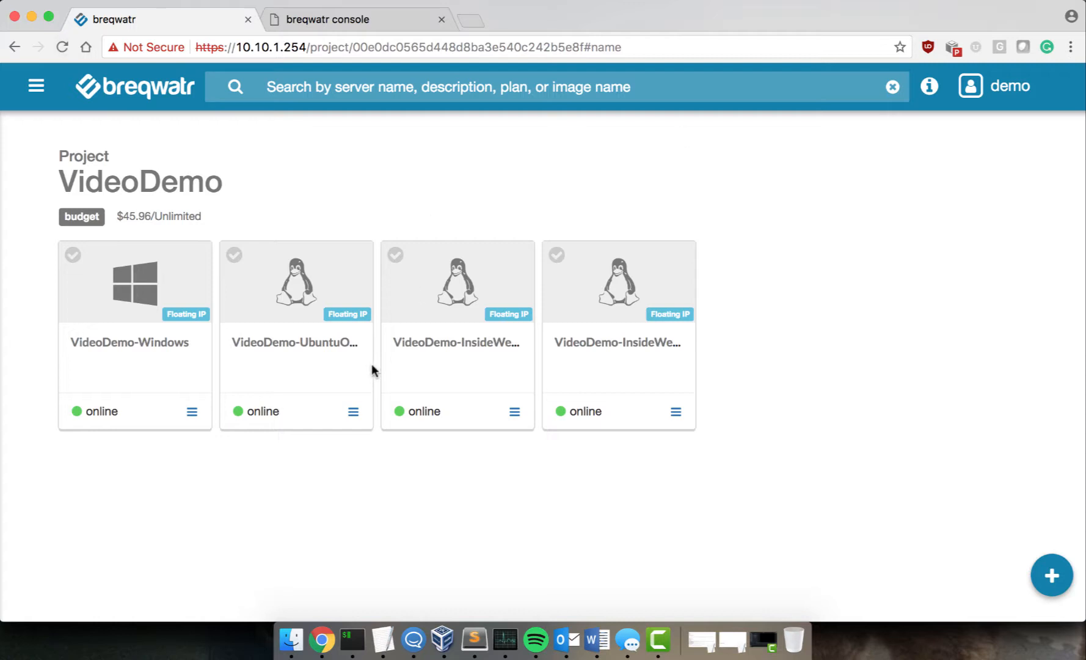
Step: Create the Juniper-vSRX application server from the Juniper vSRX image on the LARGE plan, never expiring
left_click(1046, 586)
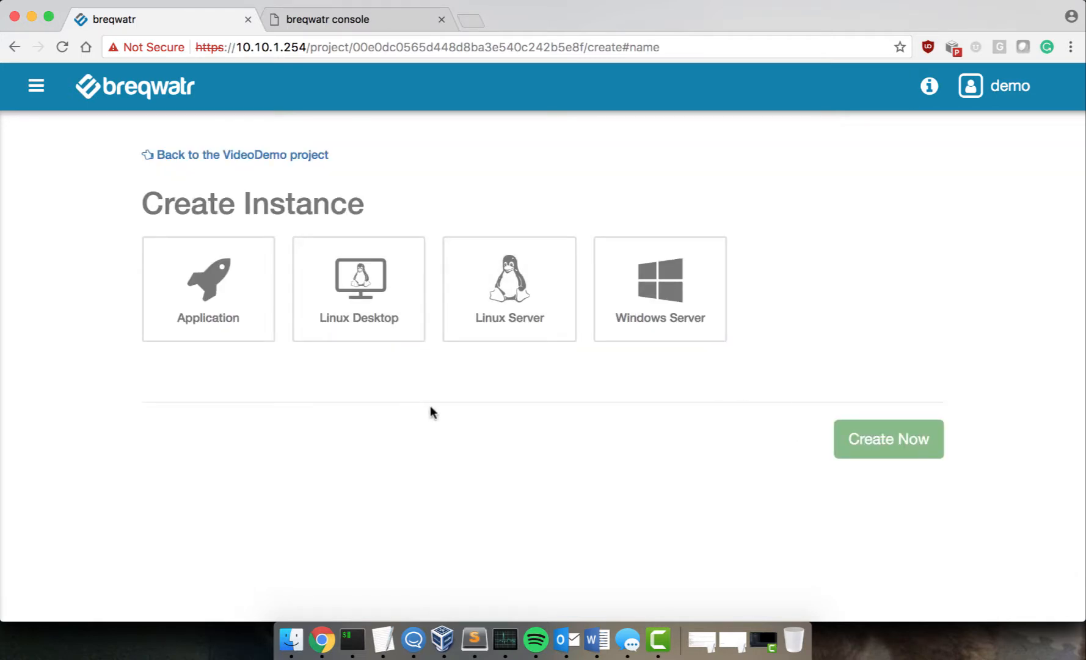
left_click(189, 297)
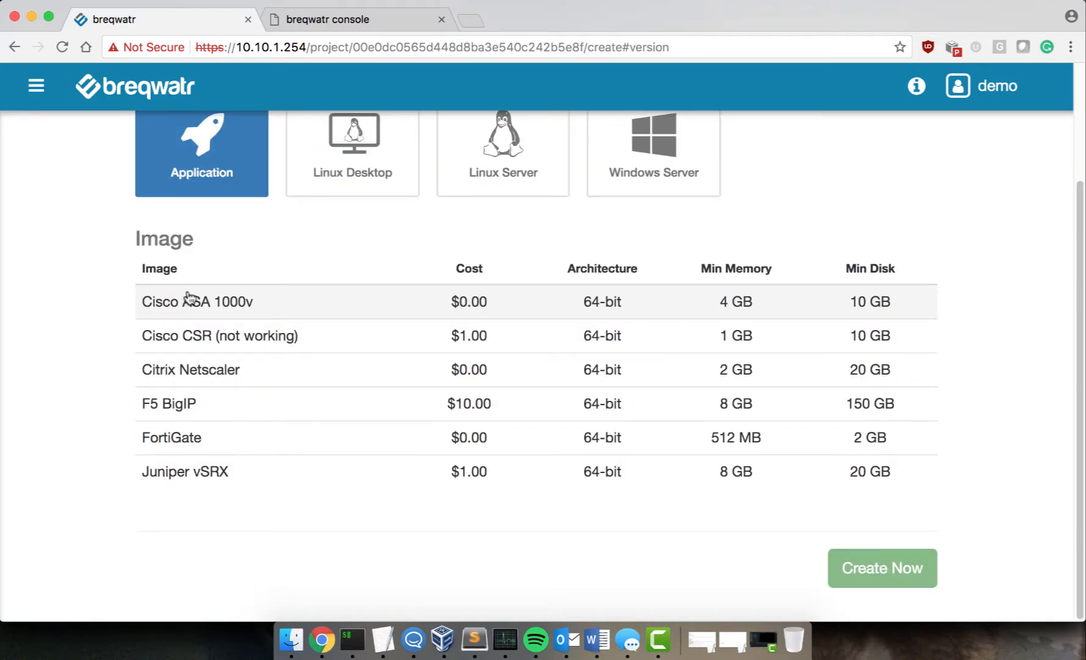
left_click(237, 473)
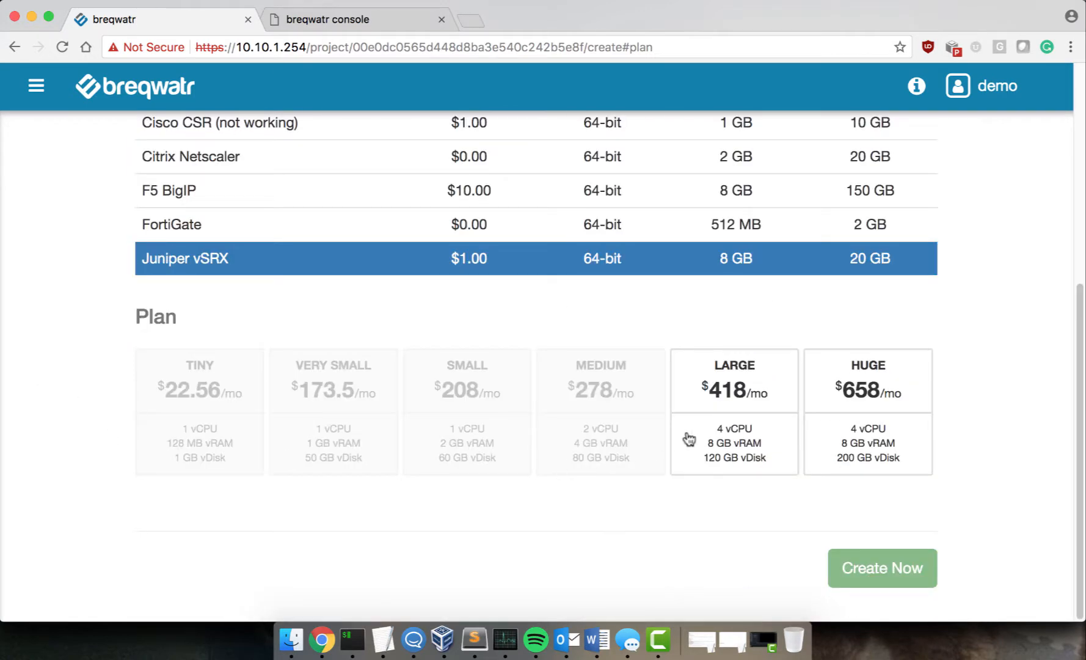
left_click(688, 439)
left_click(272, 425)
left_click_drag(314, 430, 3, 385)
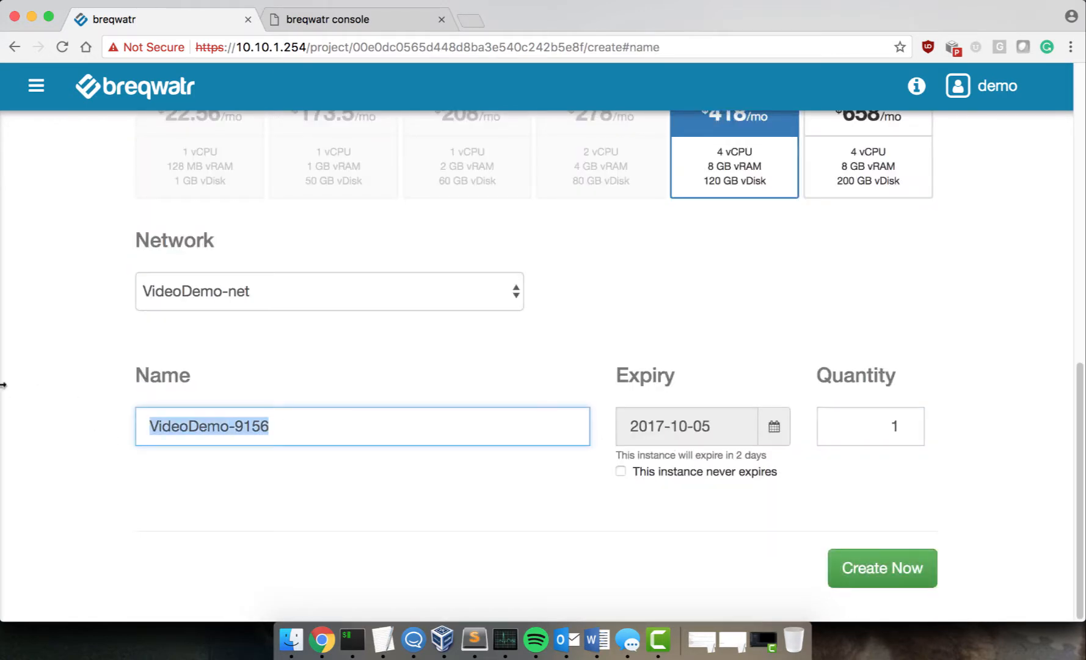
type("Juniper")
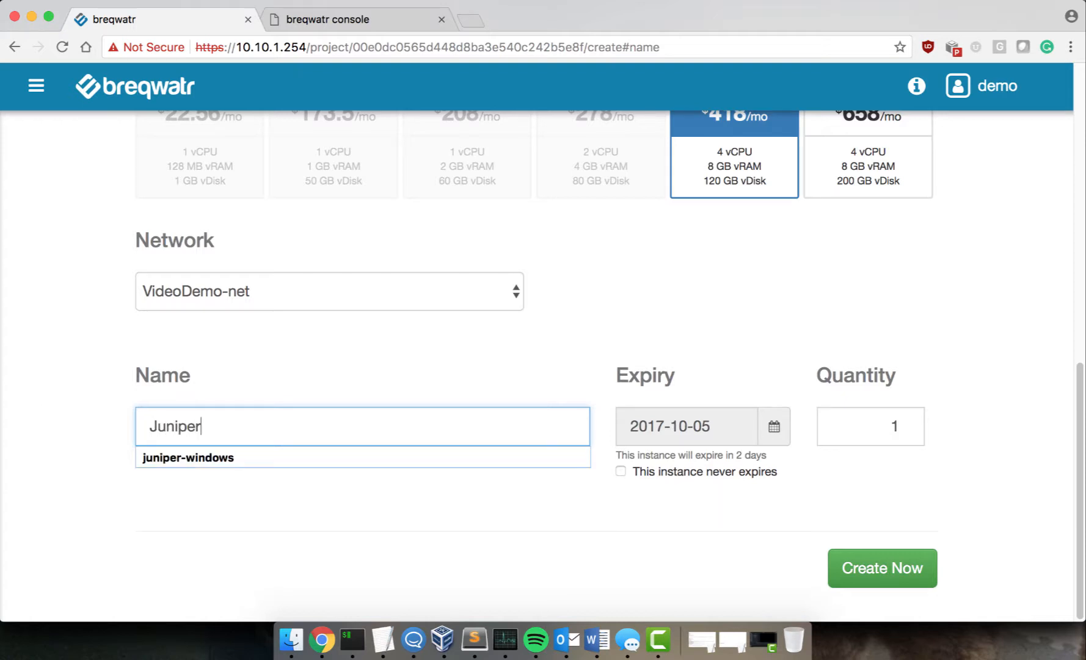
type("-vSRX")
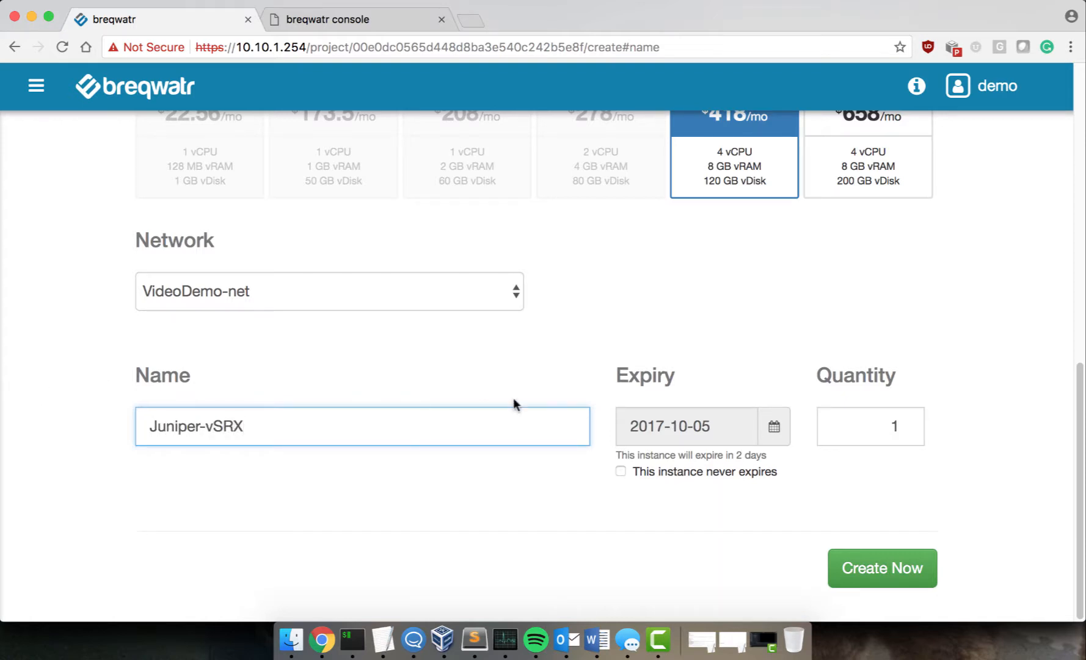
left_click(621, 471)
left_click(835, 567)
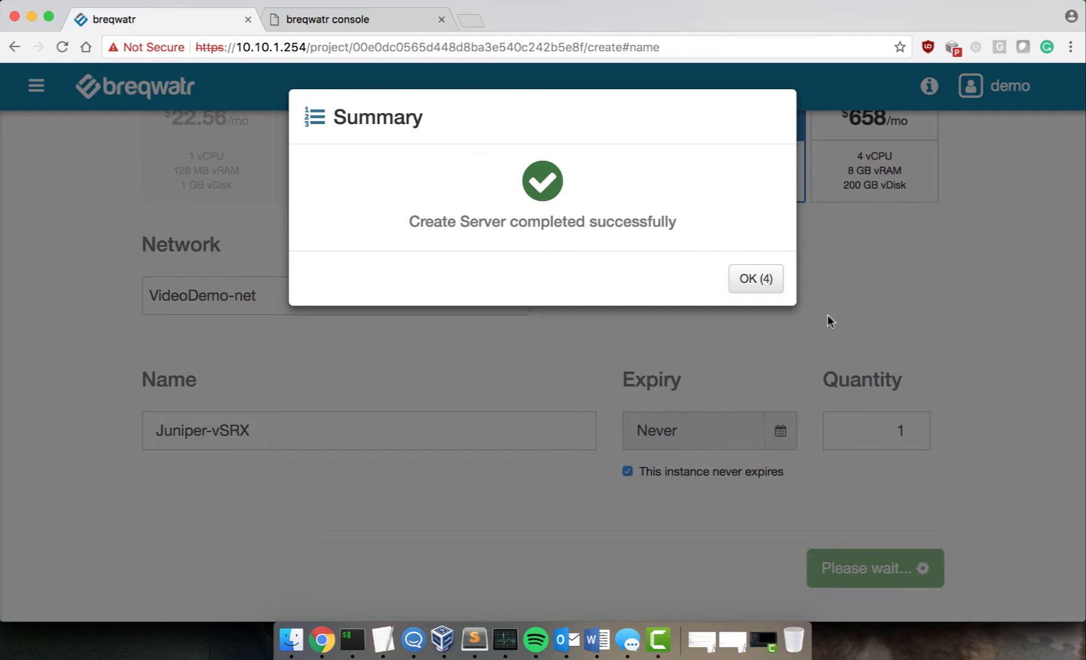
left_click(770, 284)
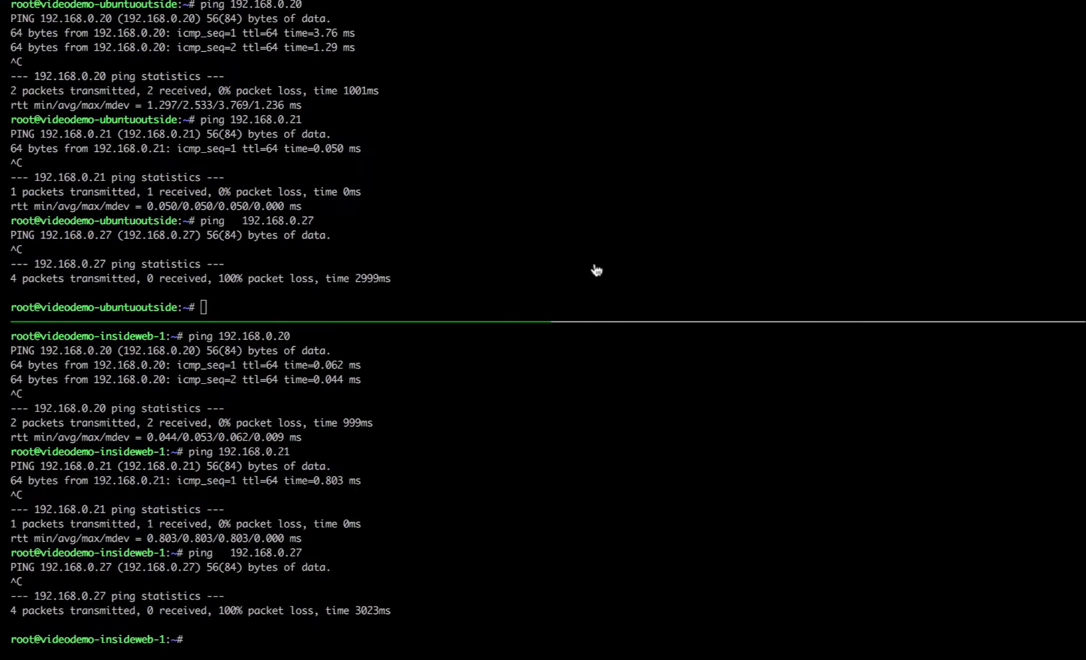
Step: Run ip a on both hosts, noting addresses 192.168.40.112 (outside) and 192.168.50.112 (inside)
type("ip a")
key("Return")
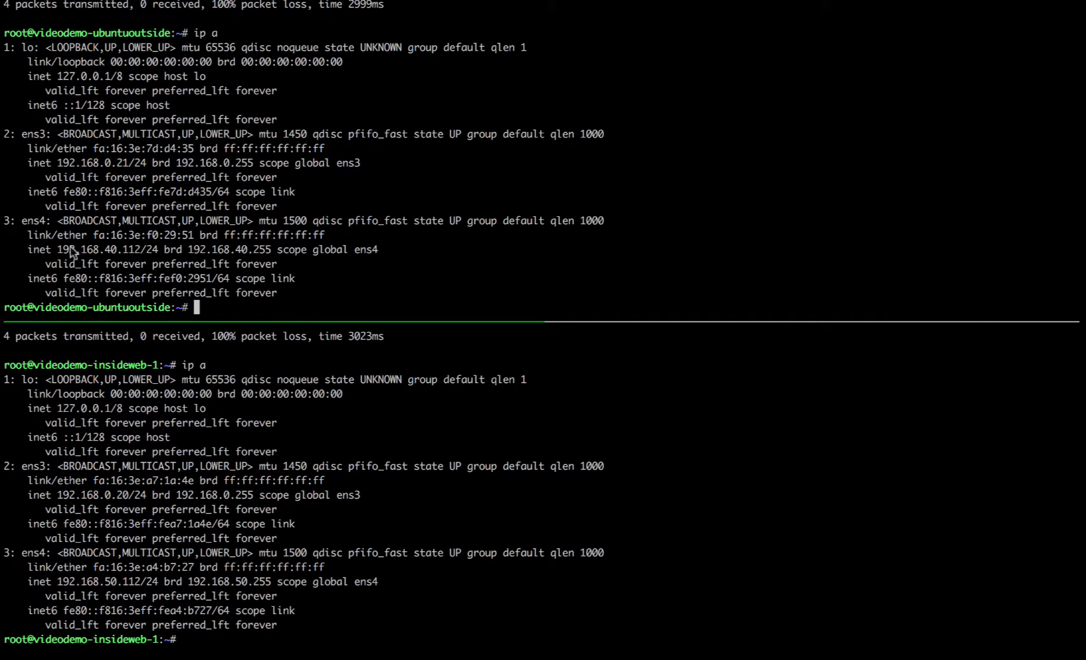
left_click_drag(63, 249, 129, 250)
left_click_drag(122, 581, 53, 586)
left_click(356, 565)
type("# this guy")
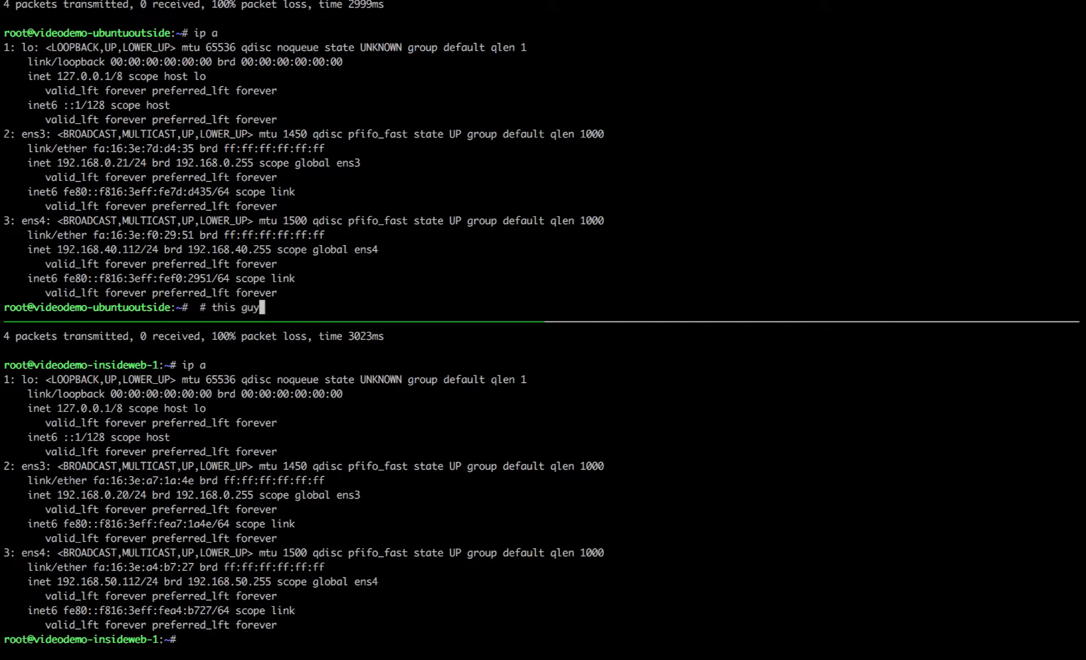
Step: Run curl localhost on the inside web server, which returns videodemo-insideweb-1
key("ctrl+b")
key("Down")
type("curl l")
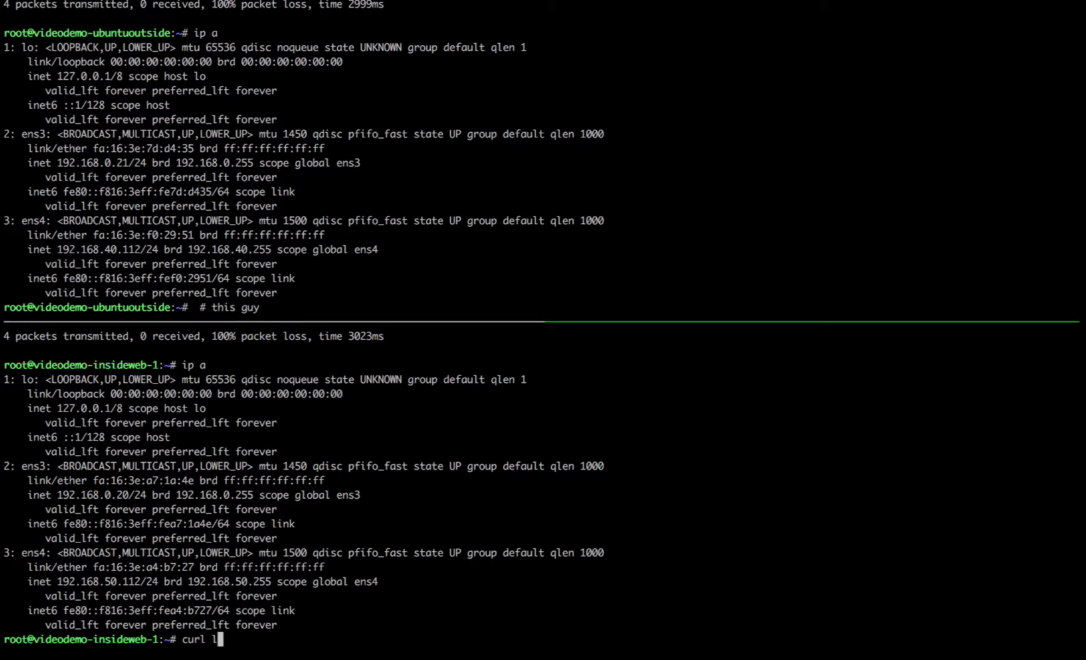
type("ocalhost")
key("Return")
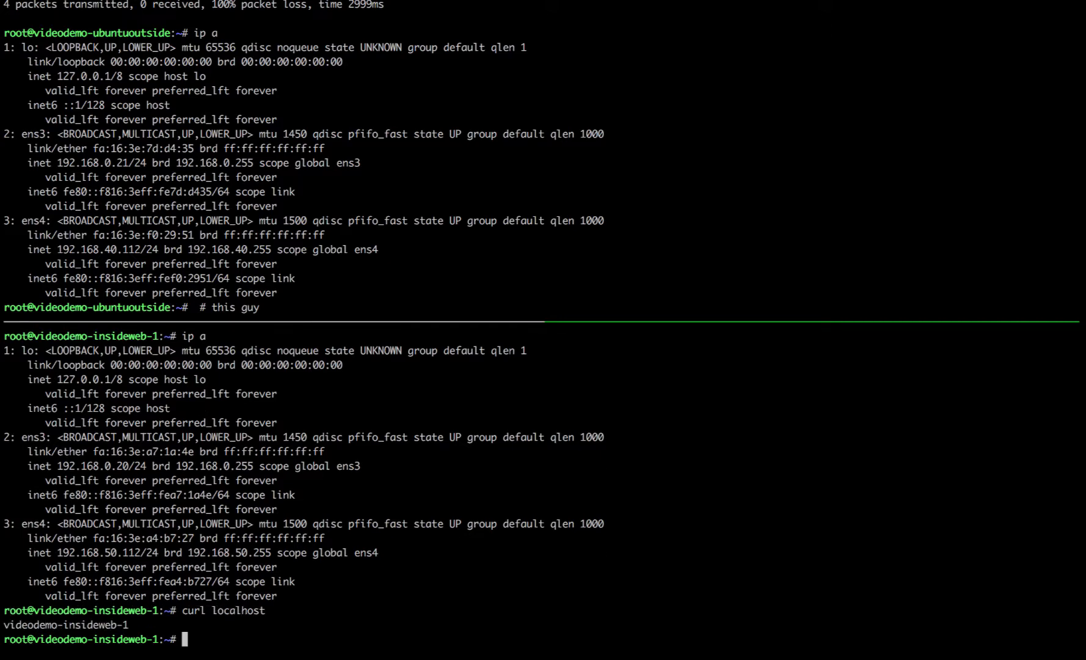
key("ctrl+Left")
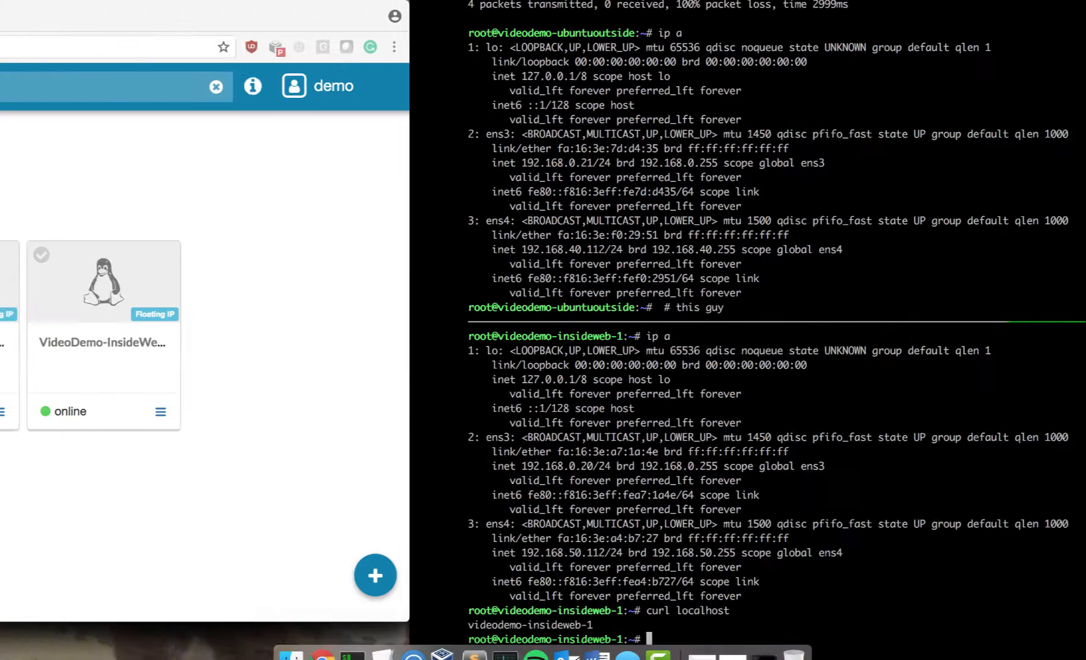
Step: Attach an outside-40-net interface to the Juniper-vSRX server
left_click(186, 320)
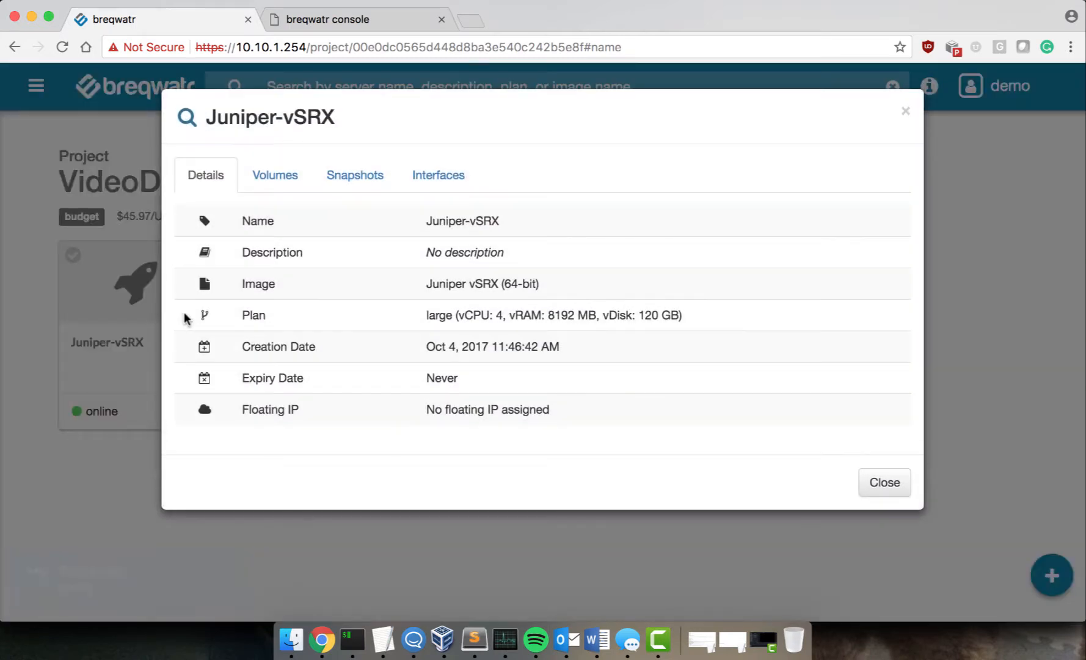
left_click(425, 174)
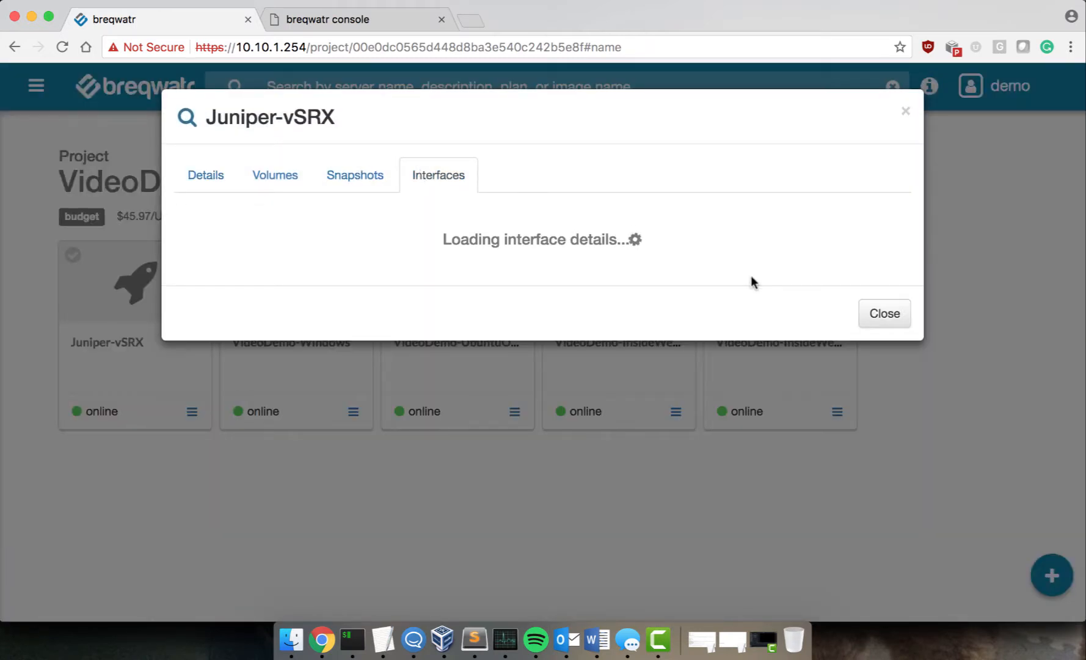
left_click(895, 222)
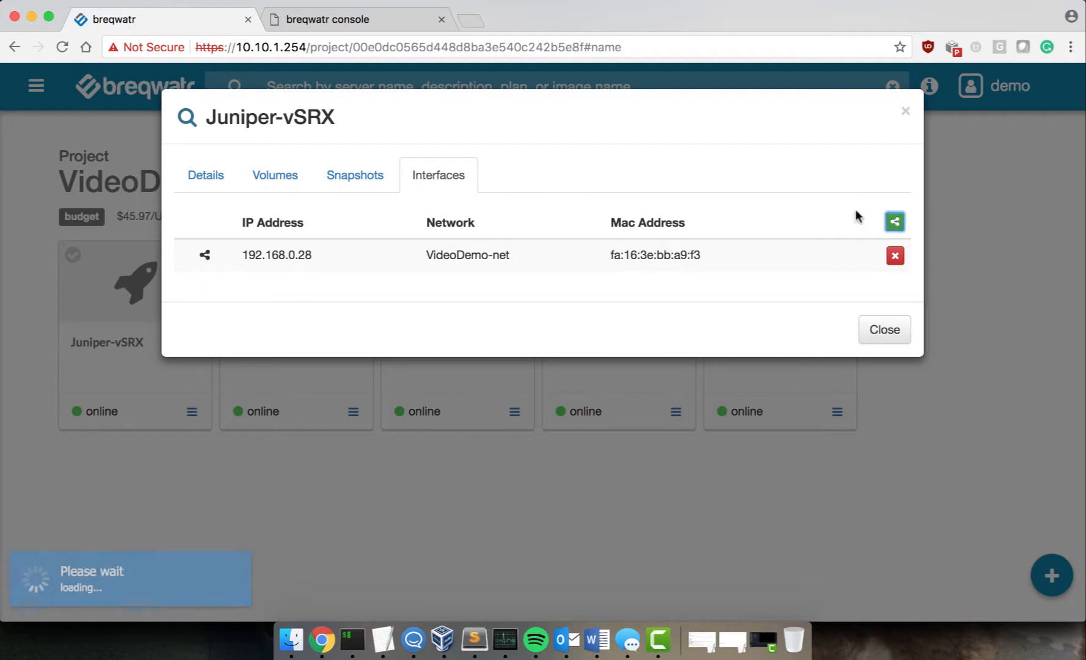
left_click(446, 211)
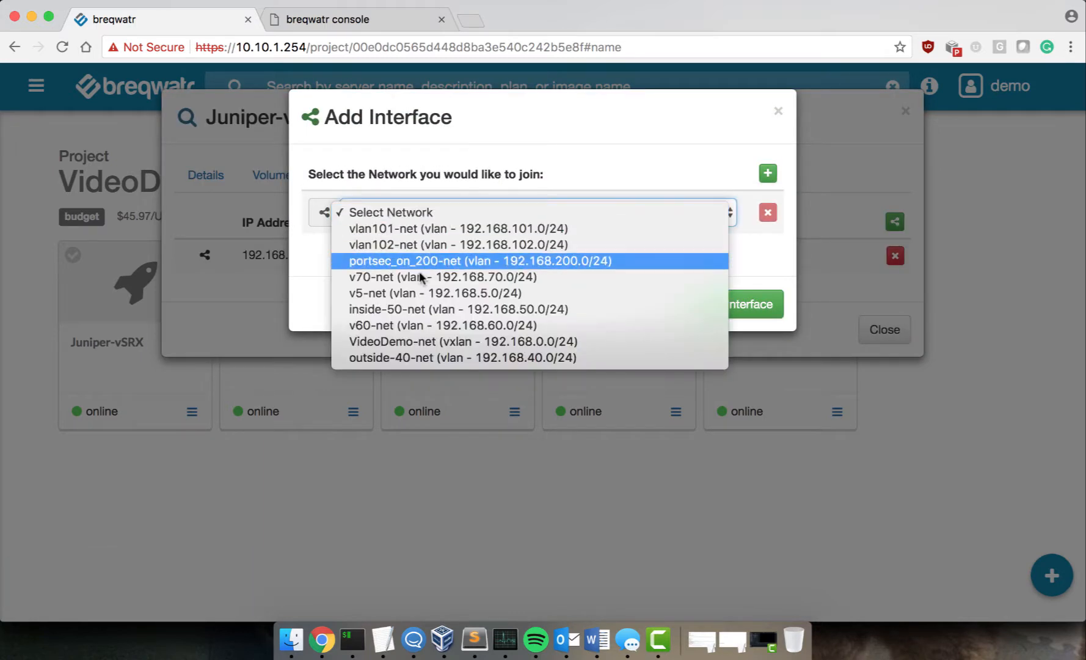
left_click(388, 360)
left_click(764, 309)
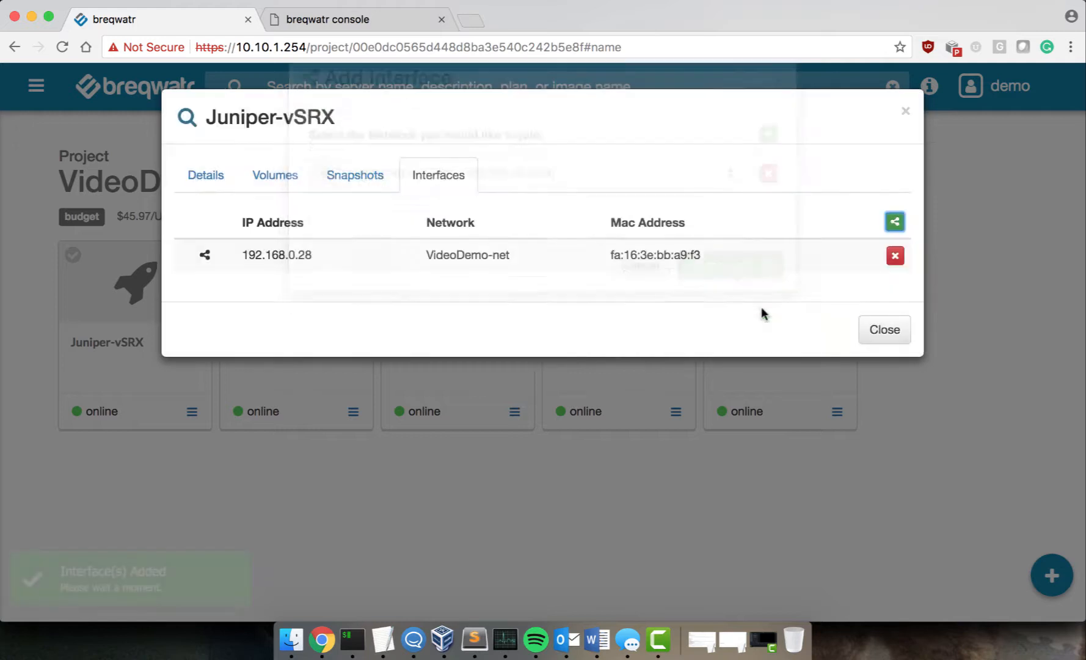
Step: Attach a second interface on inside-50-net and close the server details
left_click(896, 222)
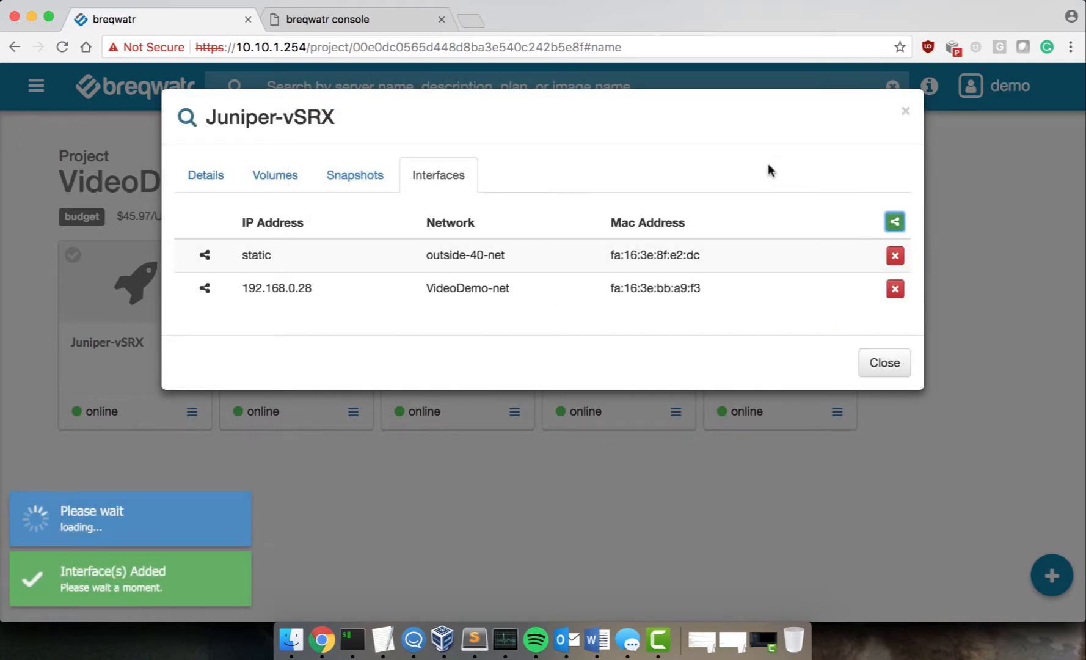
left_click(483, 214)
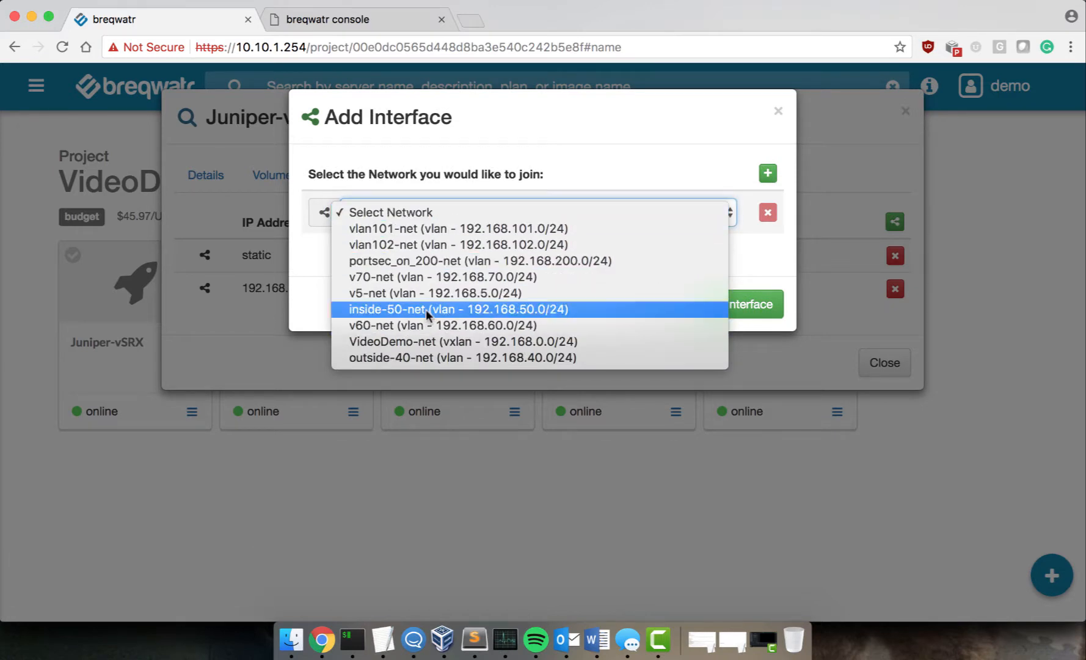
left_click(431, 309)
left_click(734, 313)
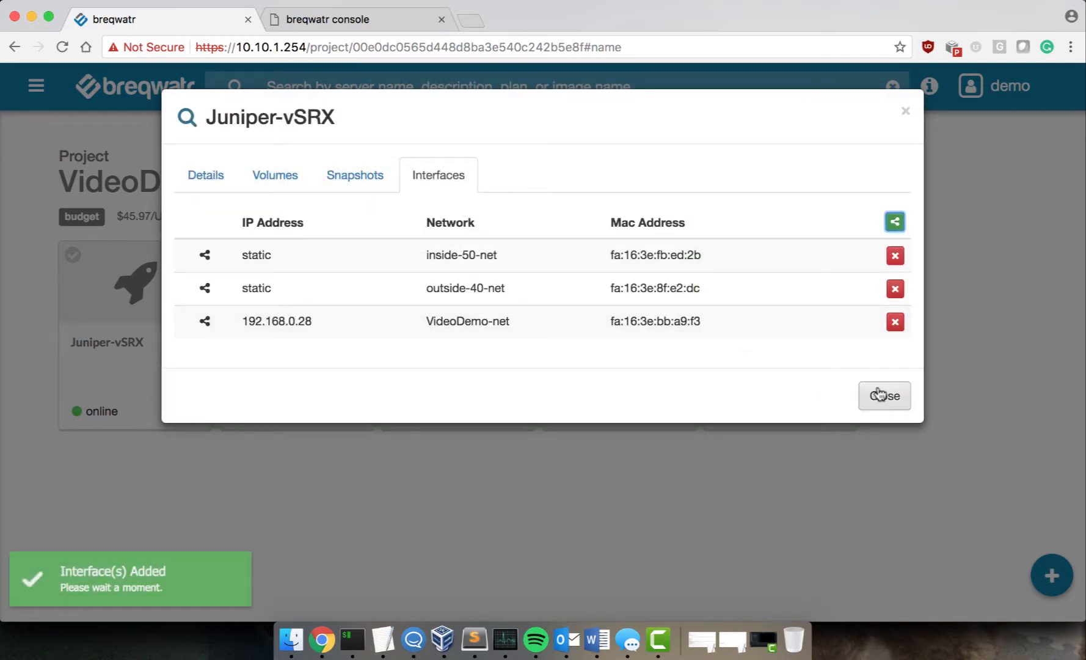
left_click(879, 394)
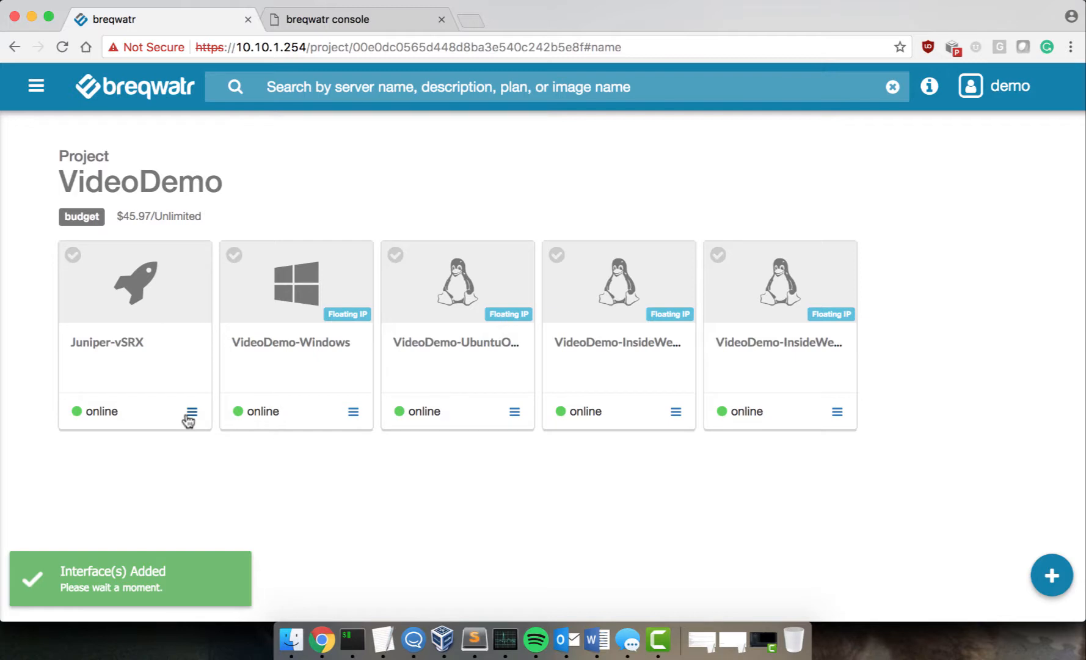
Step: Reboot the Juniper-vSRX server from its card menu and confirm the reboot
left_click(191, 413)
left_click(150, 498)
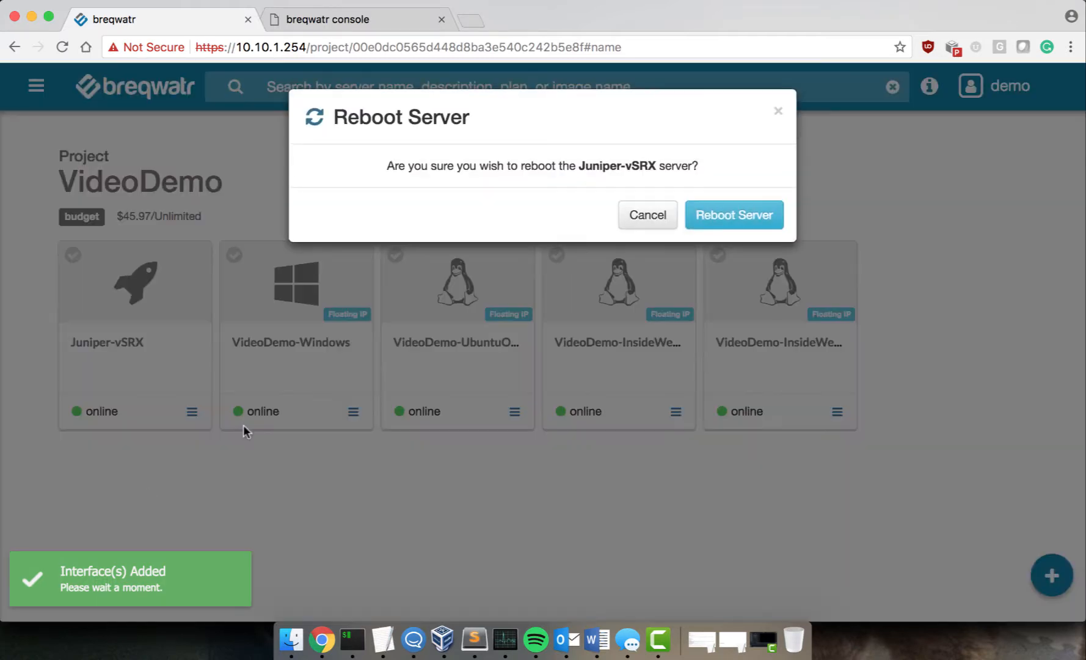
left_click(749, 211)
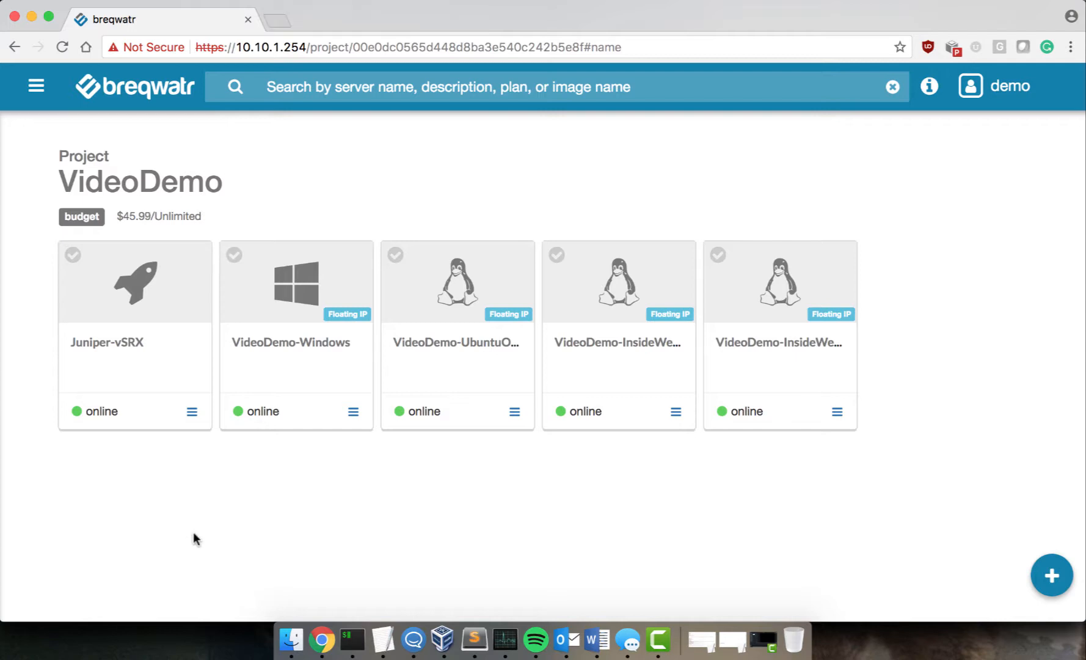
Step: Open the Juniper-vSRX console, log in as root, and enter cli configuration mode
left_click(191, 411)
left_click(179, 440)
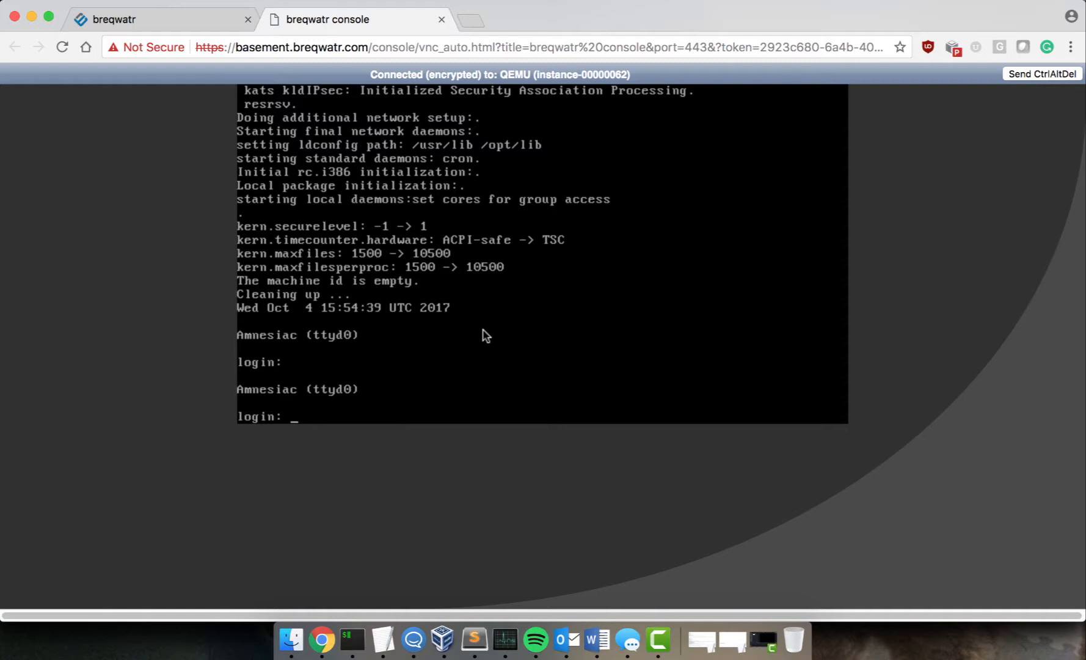
type("root")
key("Return")
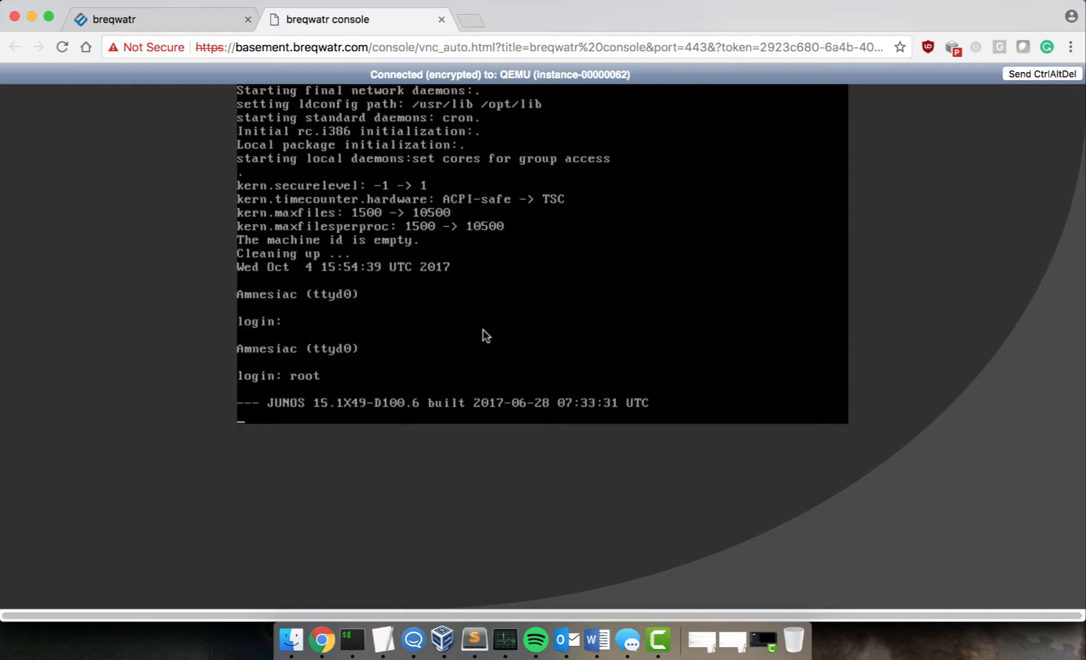
key("Return")
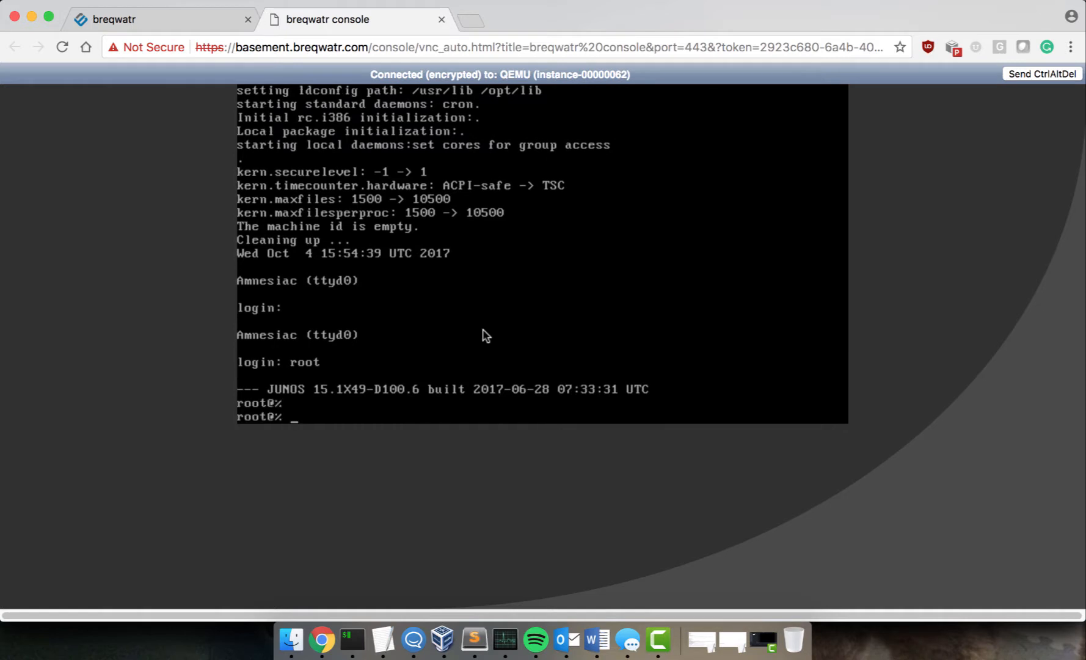
type("cli")
key("Return")
type("configure")
key("Return")
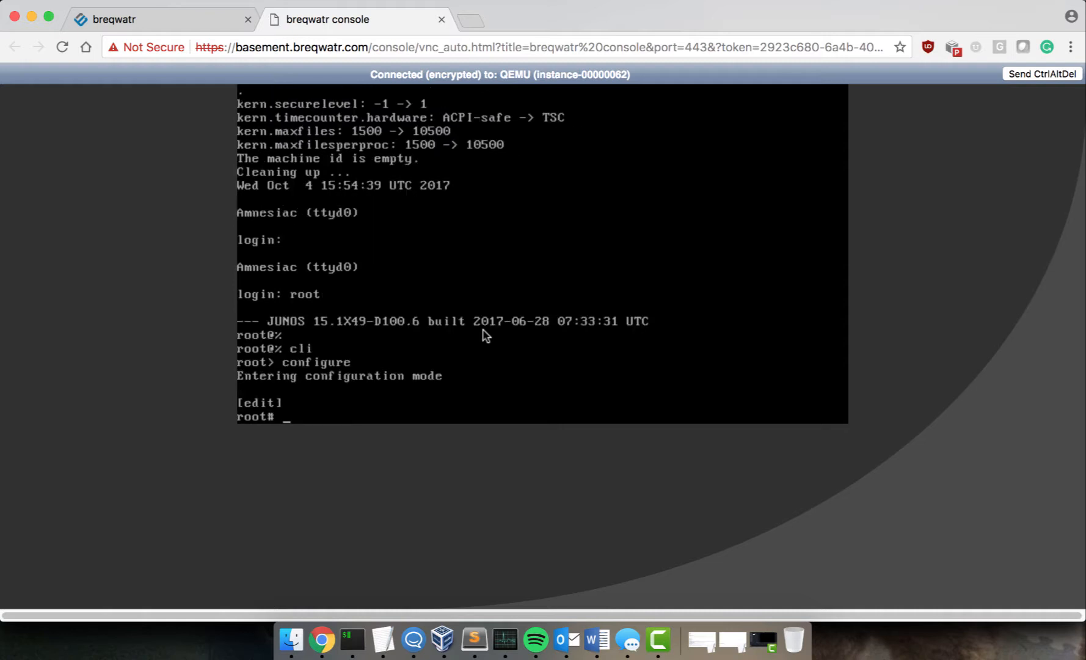
Step: Set the root password with system root-authentication plain-text-password and commit
type("set ss")
key("BackSpace")
type("ystem root-authentication ")
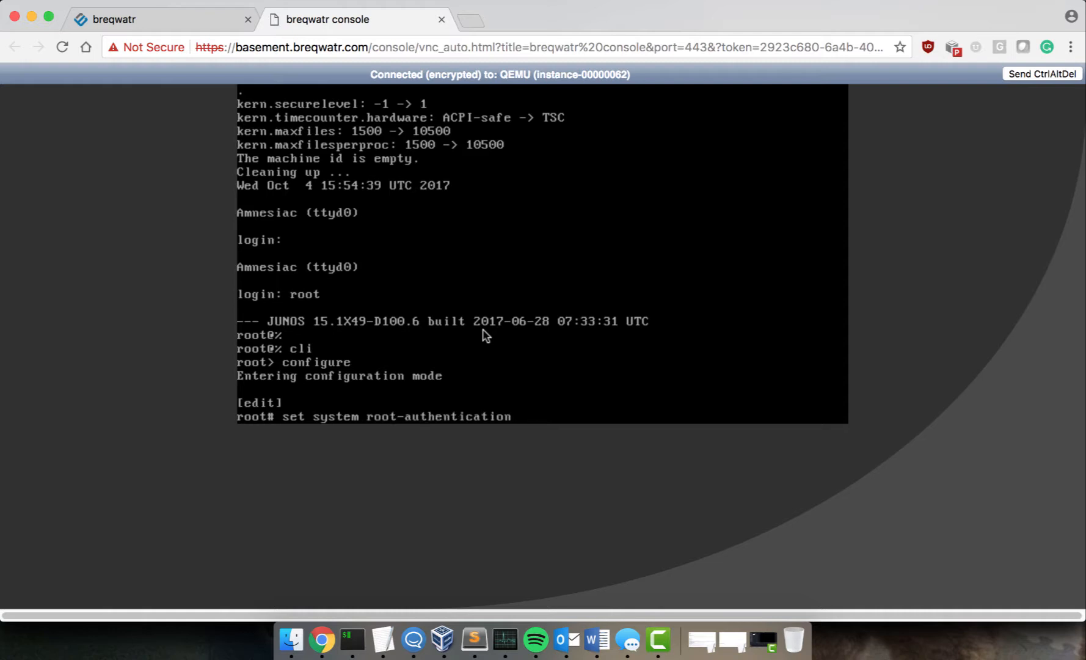
type("plain-text-password")
key("Return")
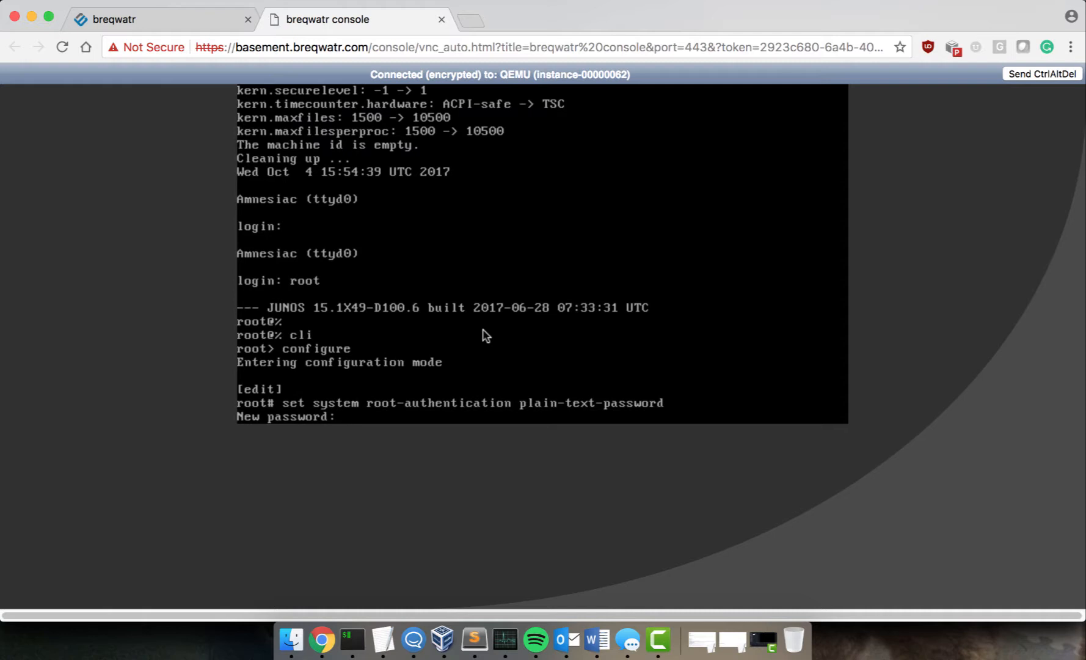
key("Return")
key("Return")
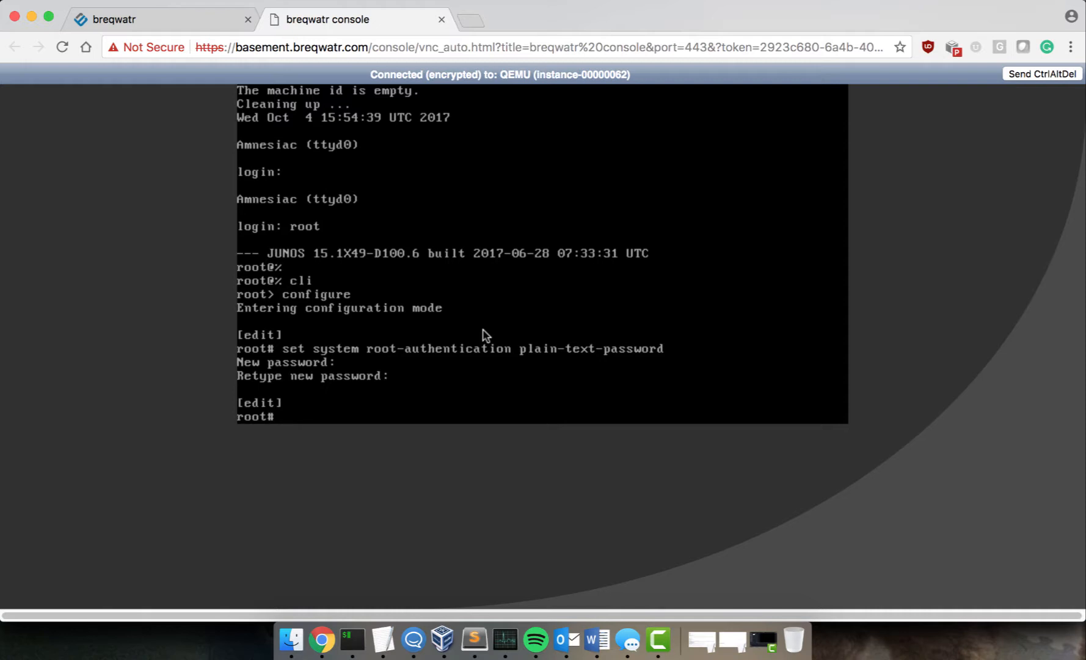
type("commit")
key("Return")
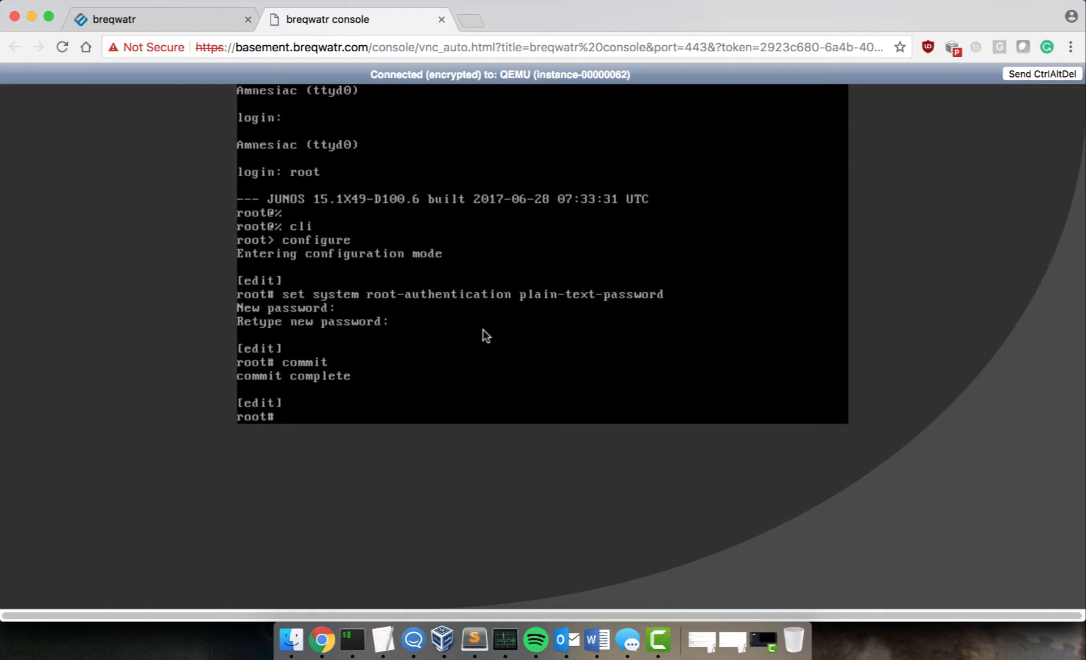
Step: Make fxp0 unit 0 a DHCP client and commit
type("set interfaces fxp-")
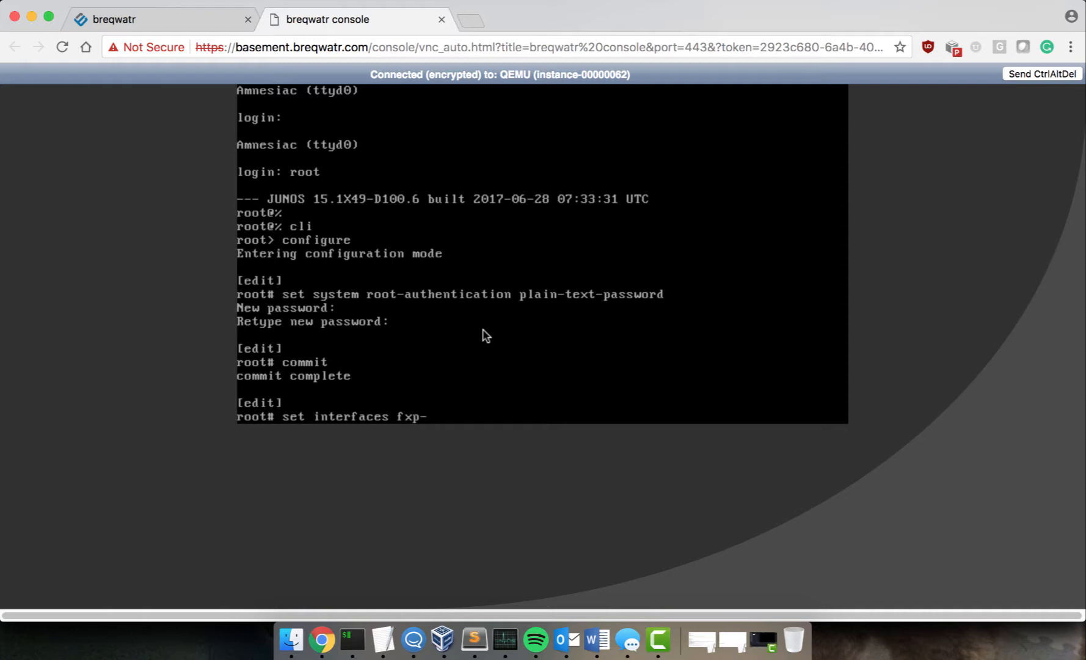
key("BackSpace")
type("0 unit 0 family inet")
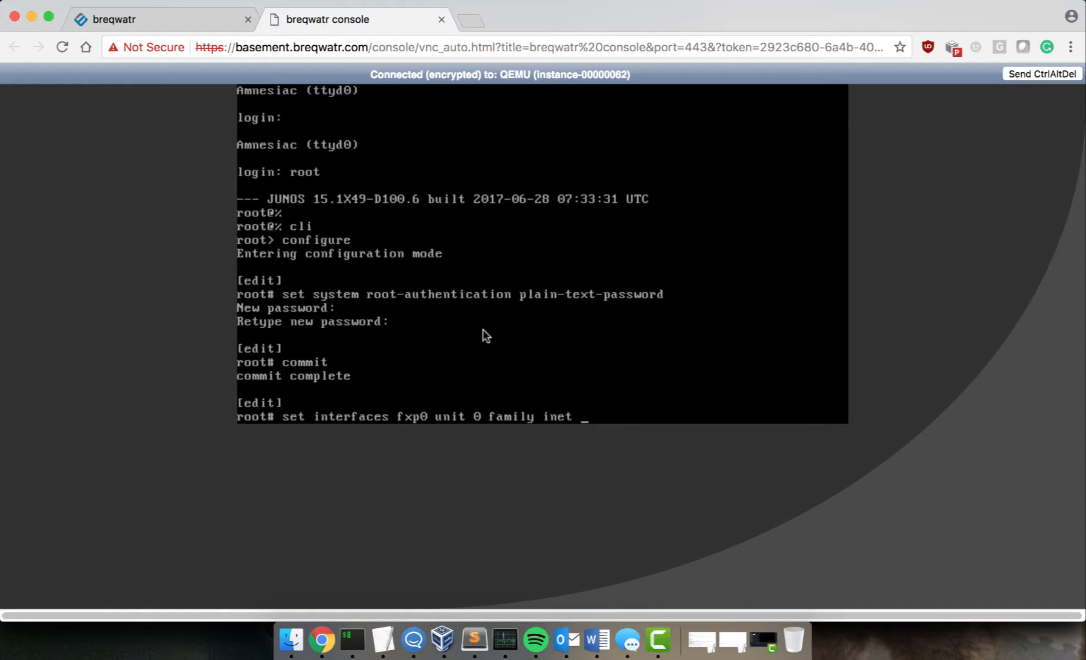
type(" dhcp-client")
key("Return")
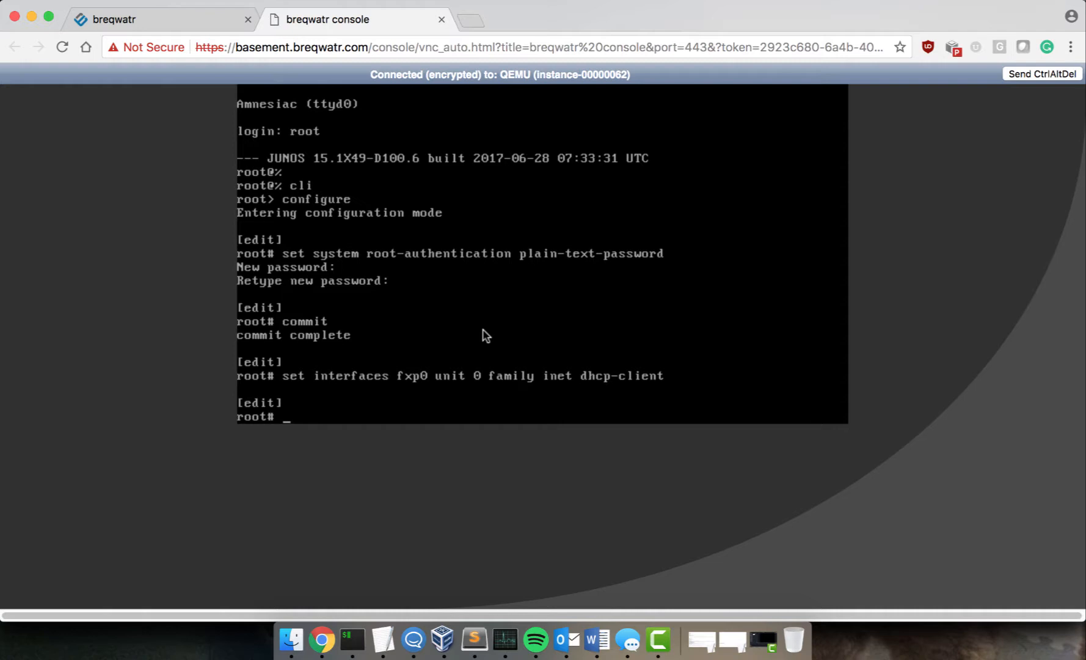
type("commit")
key("Return")
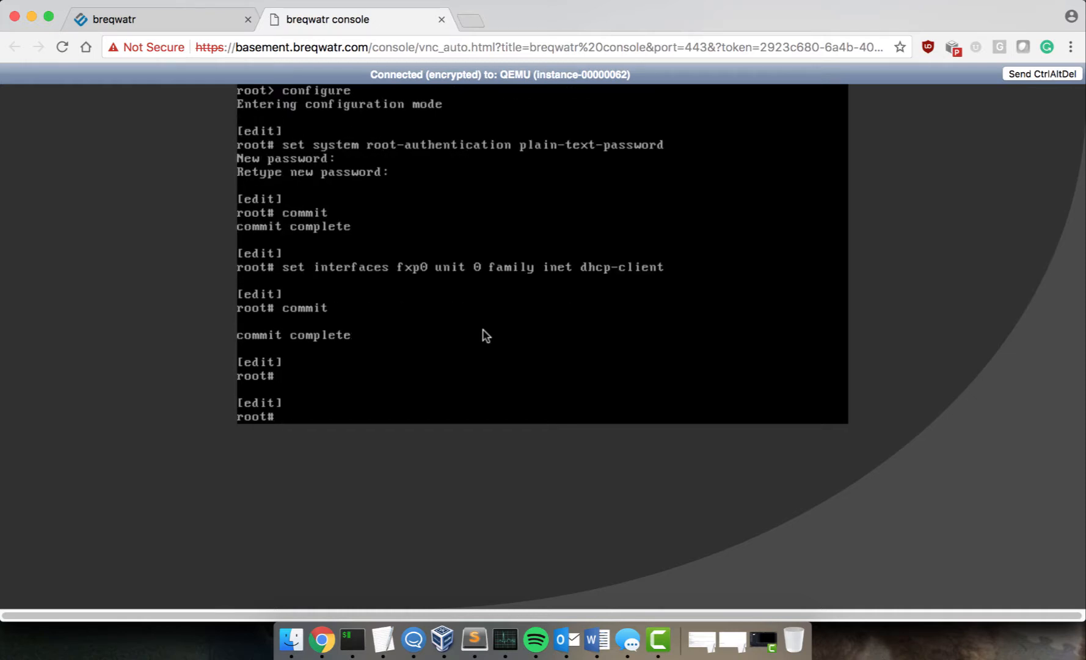
Step: Enable HTTP web-management on interface fxp0.0, commit, and exit configuration mode
type("set system services we")
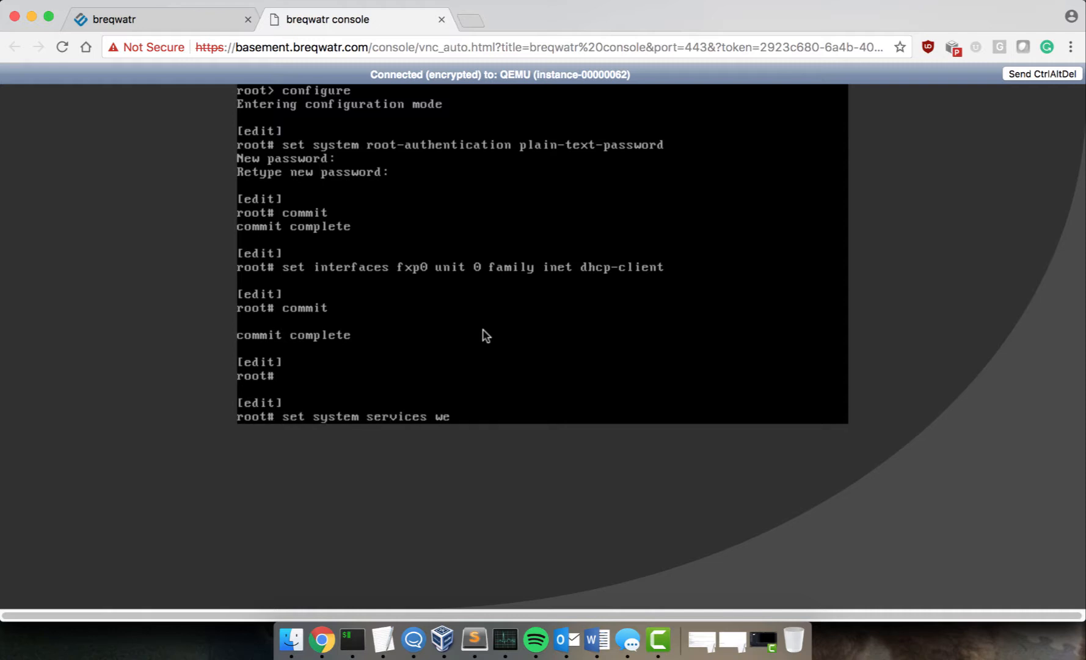
type("b-management http")
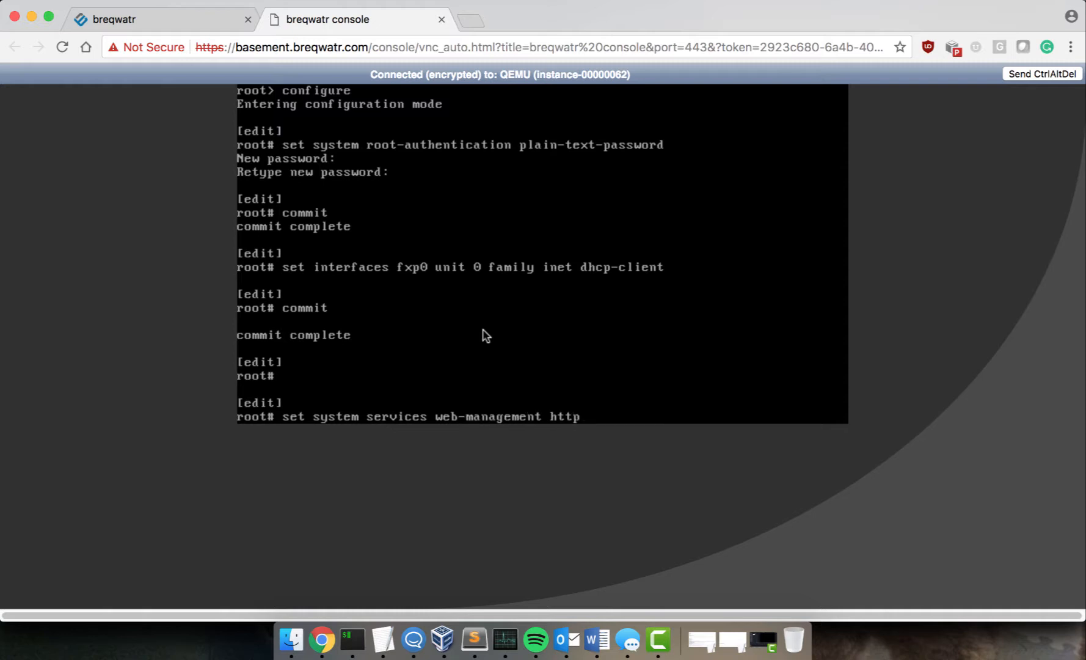
type(" interface fxp0.0")
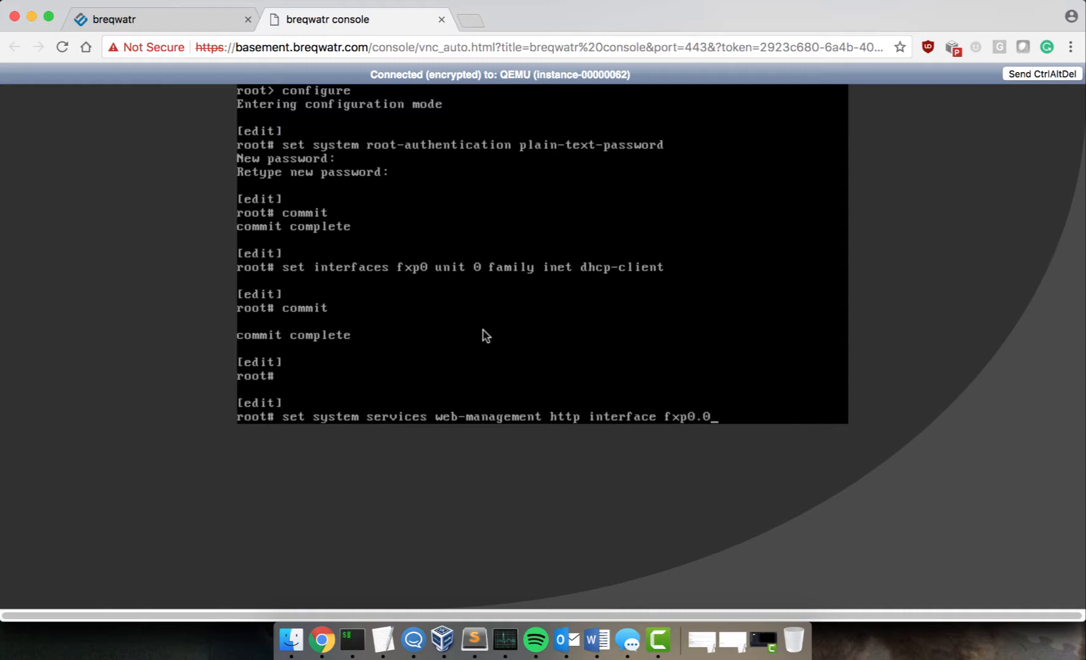
key("Return")
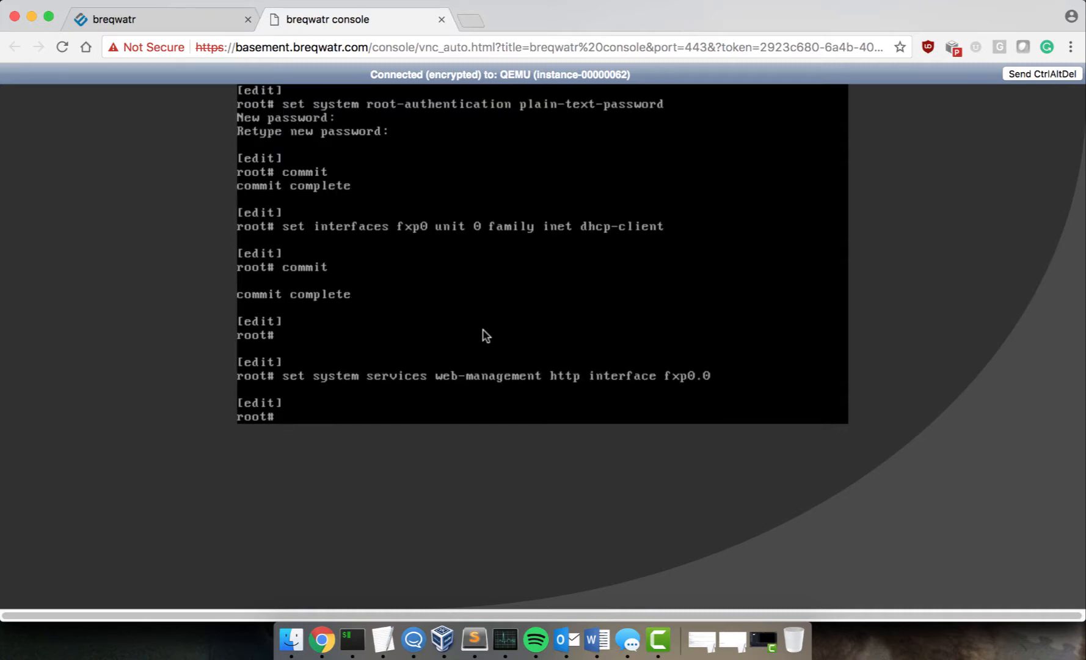
type("commit")
key("Return")
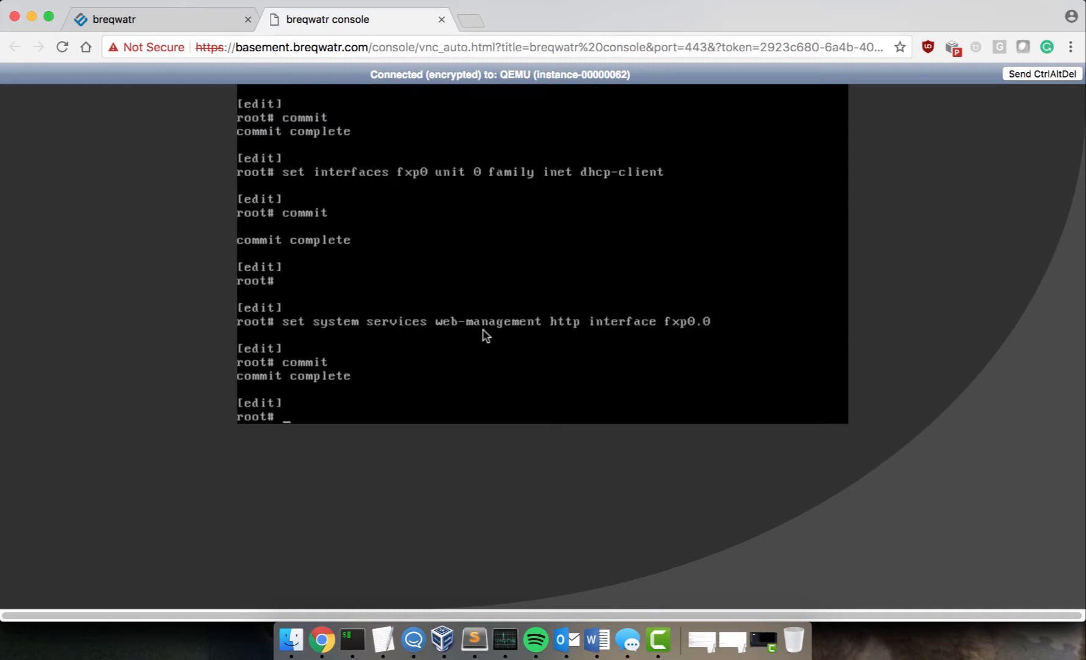
type("exit")
key("Return")
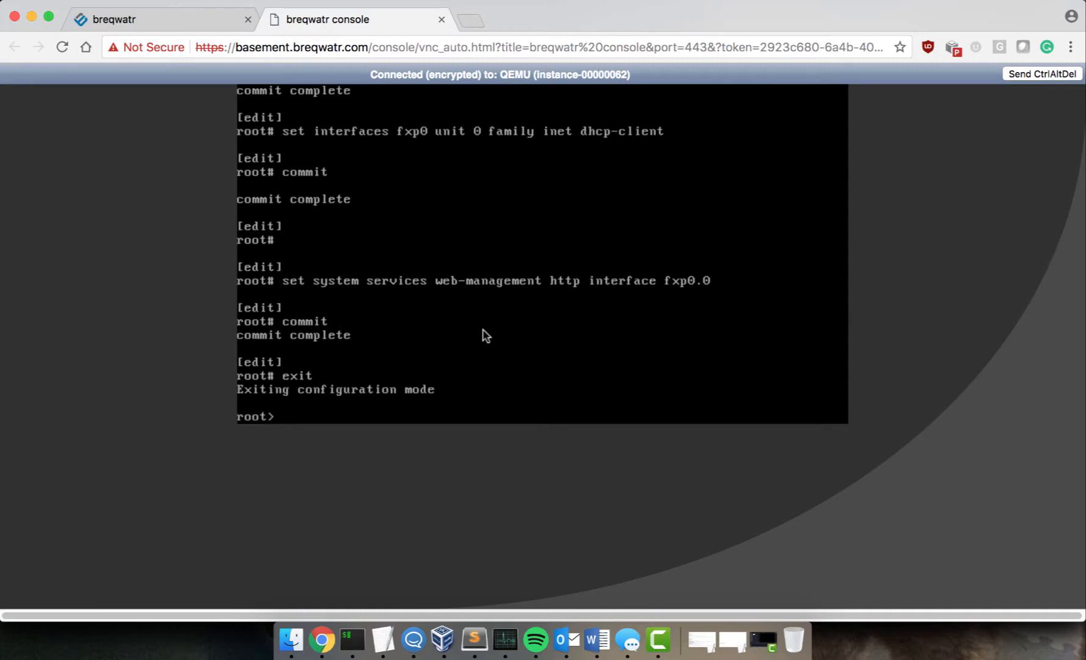
Step: Restart the web-management process in the JUNOS CLI
type("restart web")
key("space")
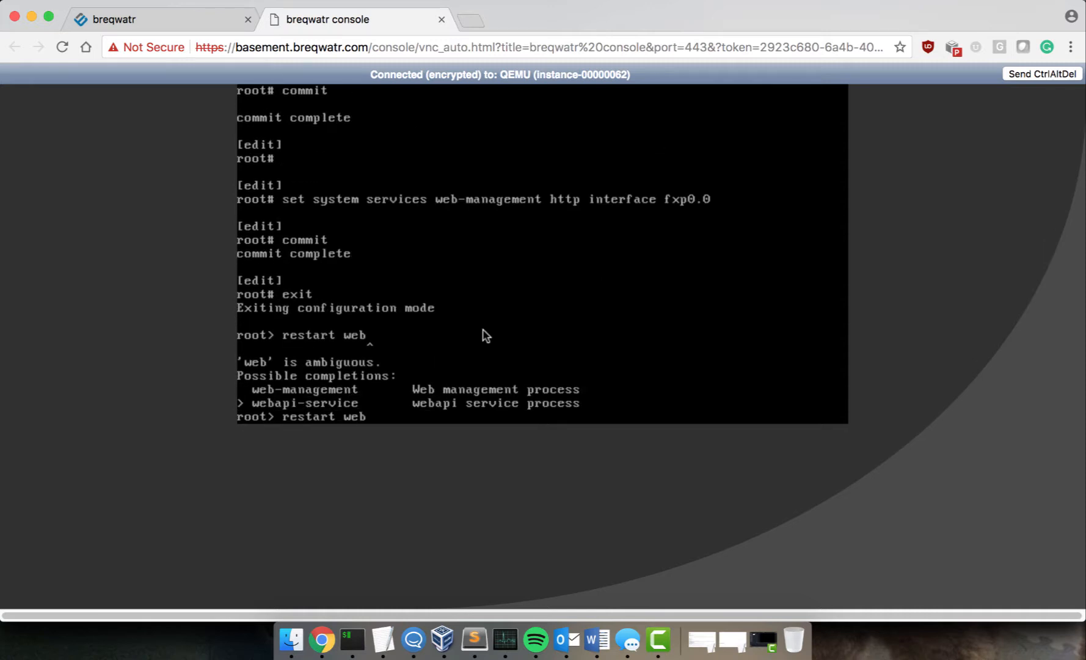
type("-")
key("Tab")
key("Return")
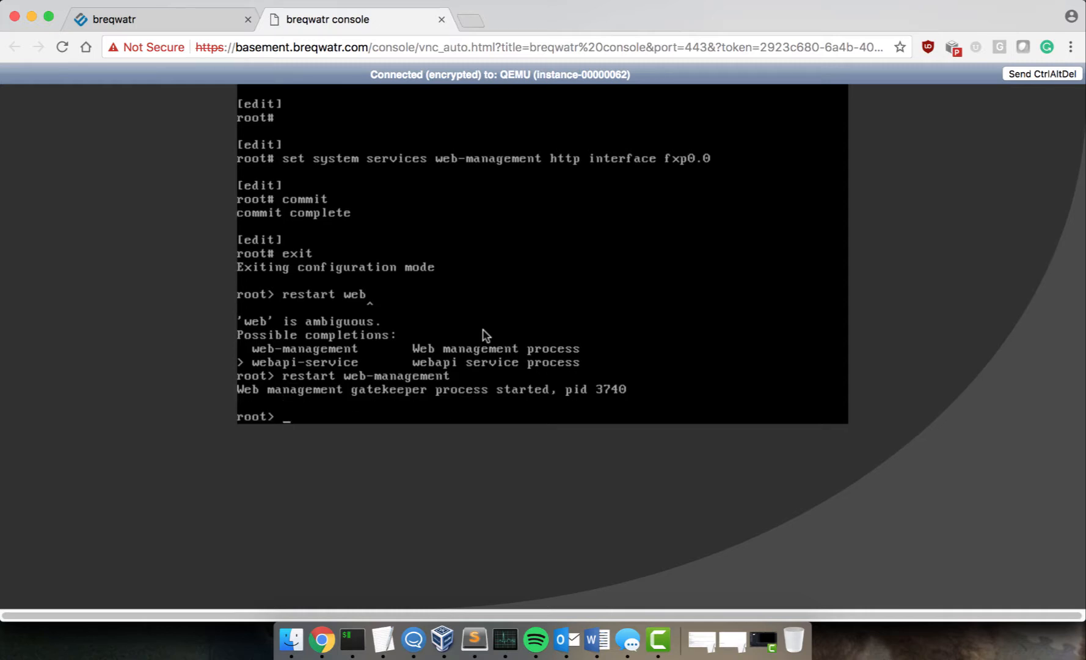
Step: Check in the shell that fxp0 has address 192.168.0.28, then return to breqwatr
type("exit")
key("Return")
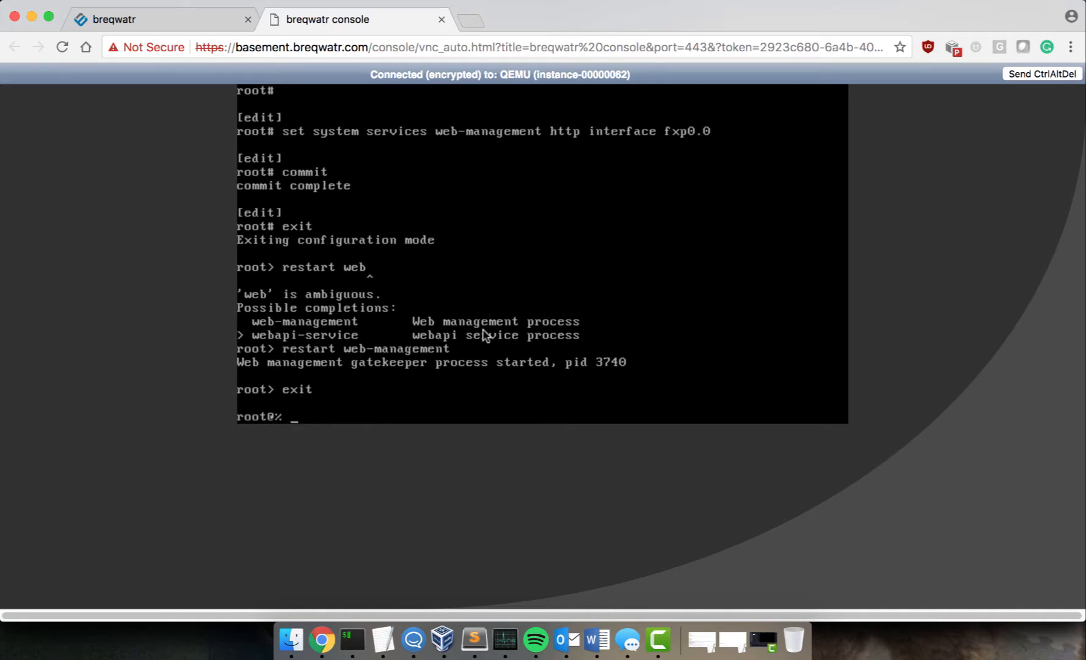
type("ifconfig fxp0")
key("Return")
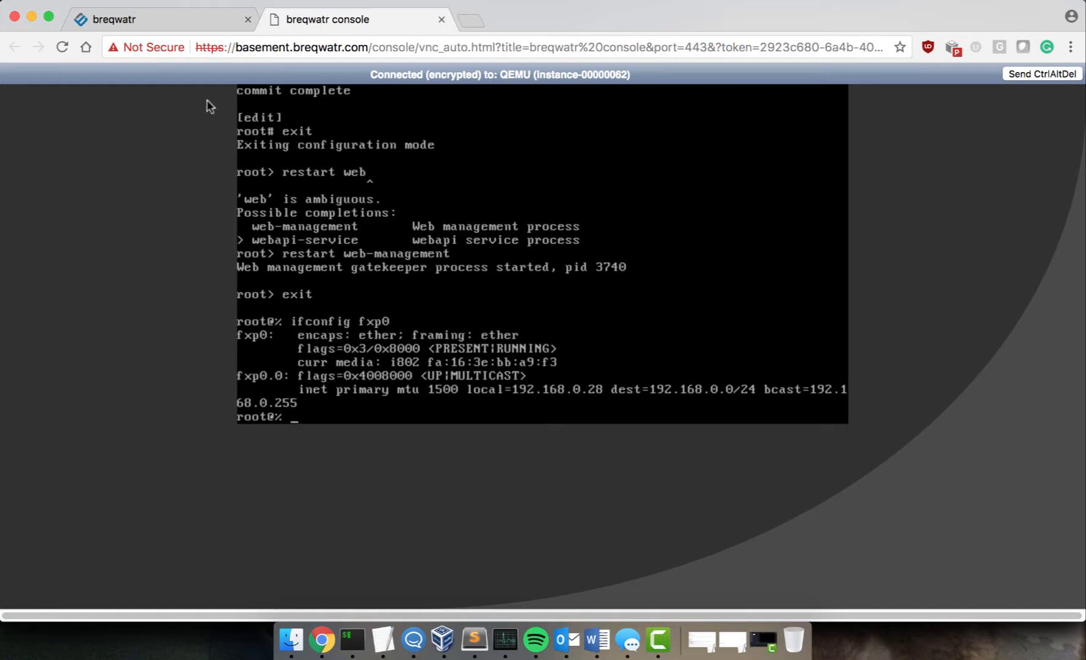
left_click(201, 20)
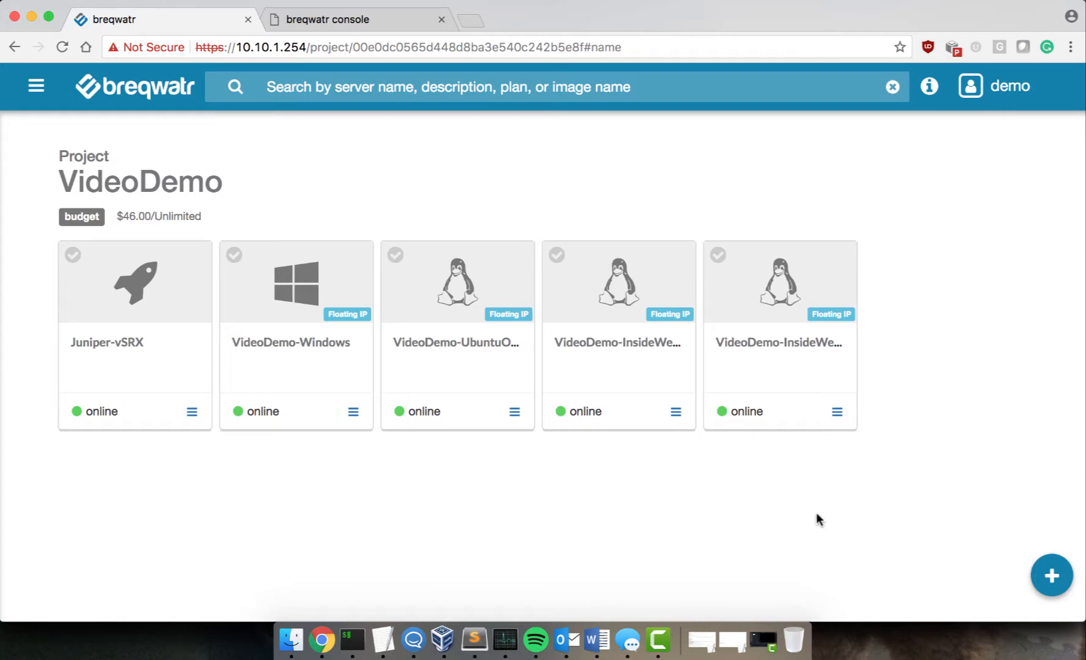
Step: Sign in to the VideoDemo-Windows server console with Ctrl+Alt+Del and the administrator password
left_click(353, 411)
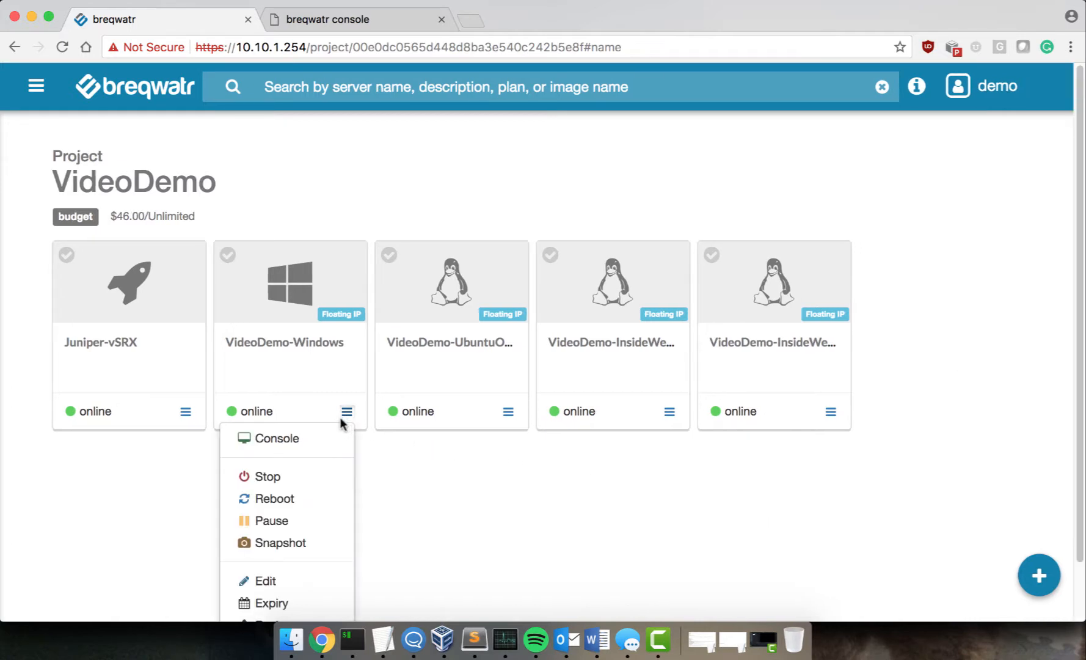
left_click(320, 440)
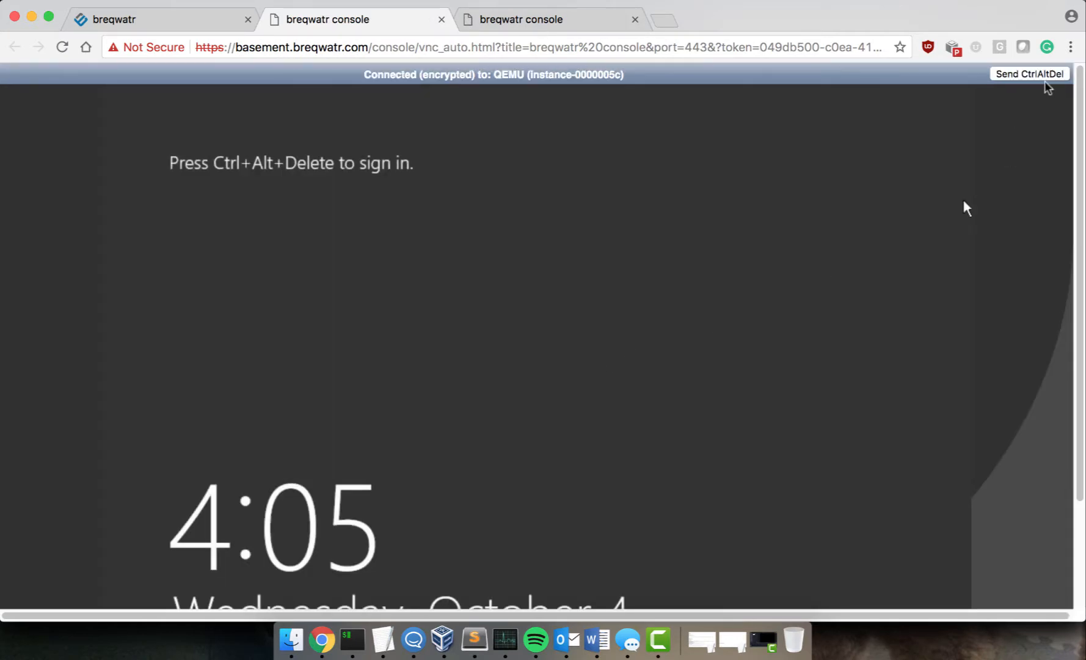
left_click(1045, 78)
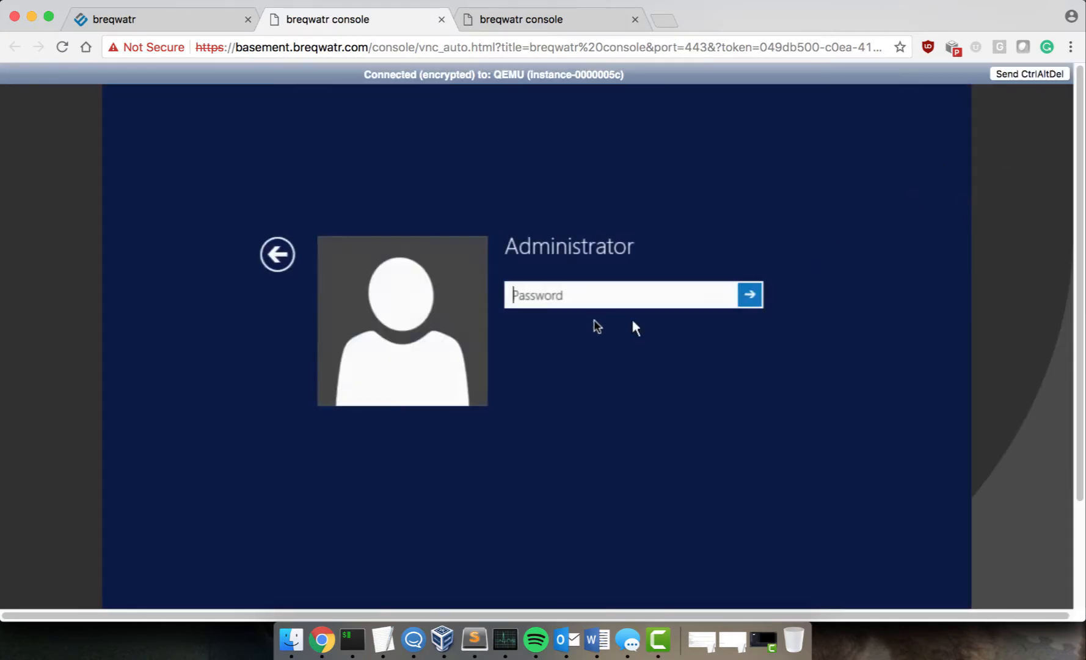
type("**********")
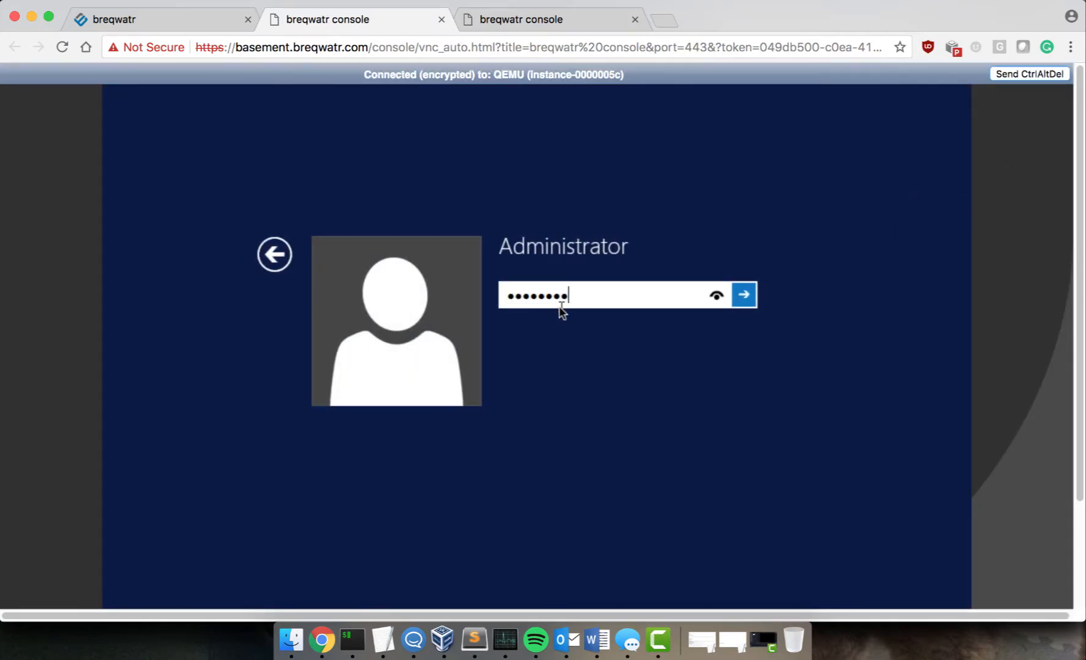
key("Return")
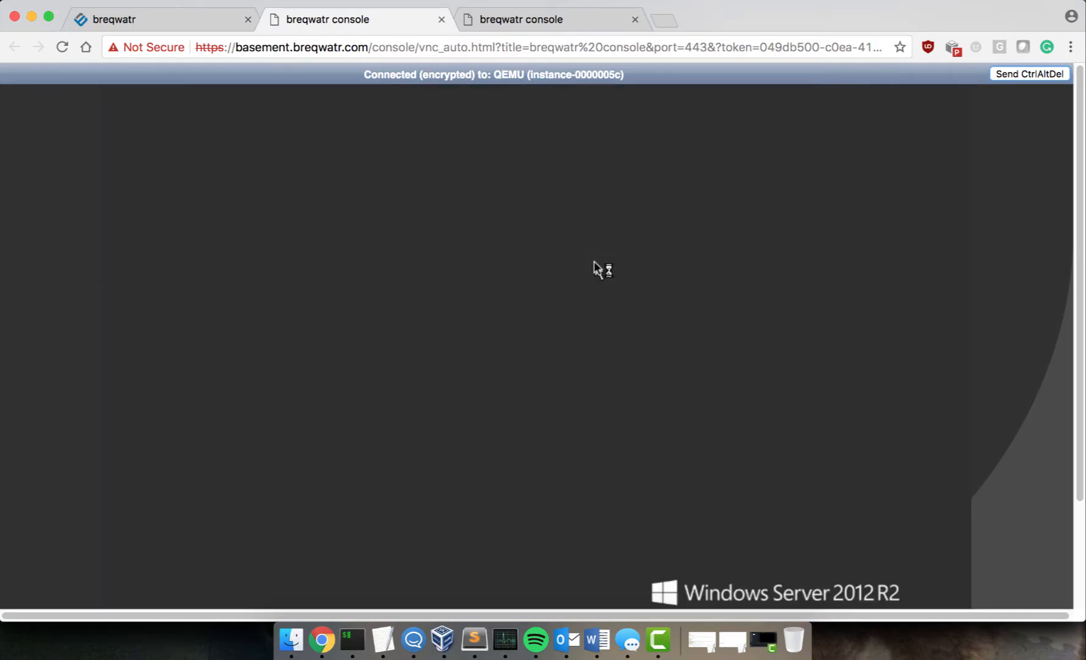
Step: Dismiss the Shutdown Event Tracker with comment '123' and launch Google Chrome
left_click(518, 455)
type("123")
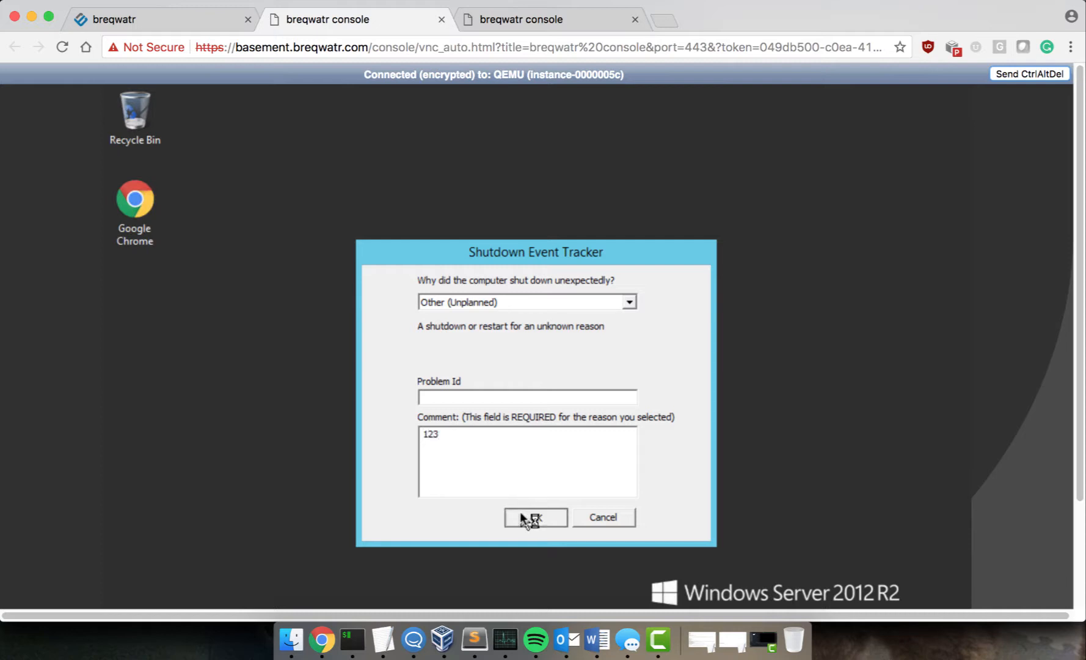
left_click(519, 512)
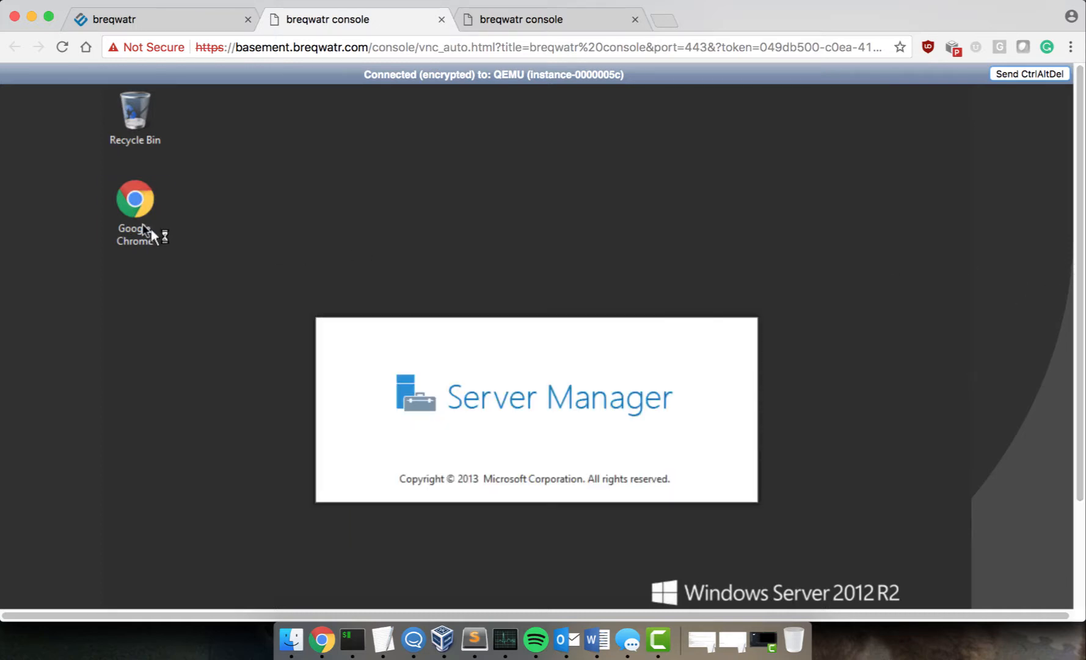
double_click(137, 215)
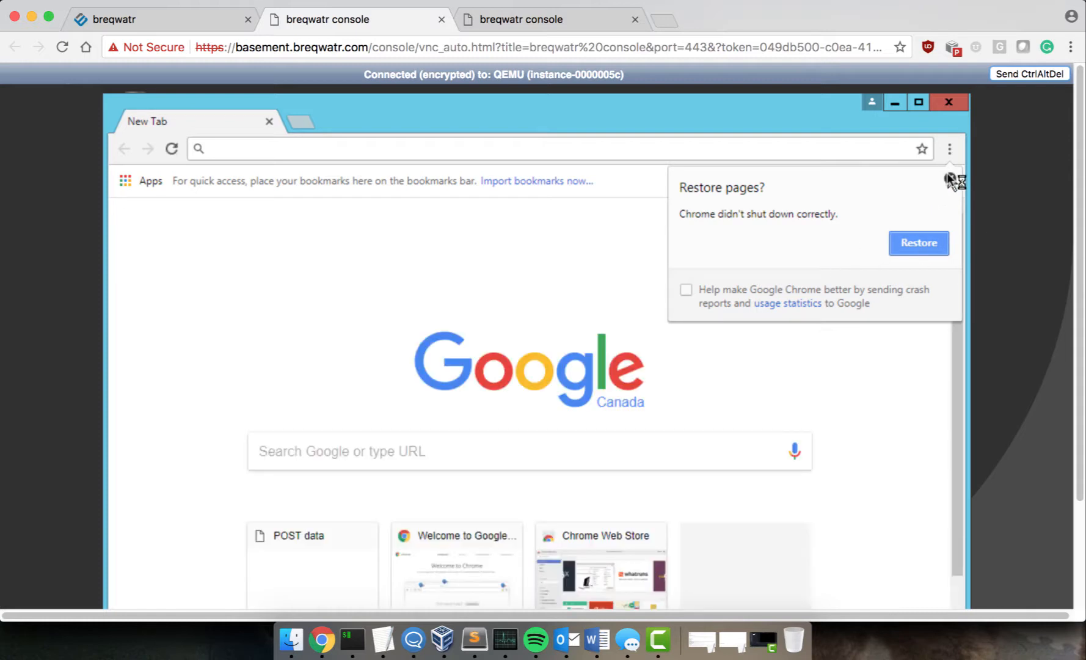
Step: Load 192.168.0.28 in Chrome to reach the Juniper Web Device Manager login page
left_click(950, 178)
left_click(589, 149)
type("192.168.0.28")
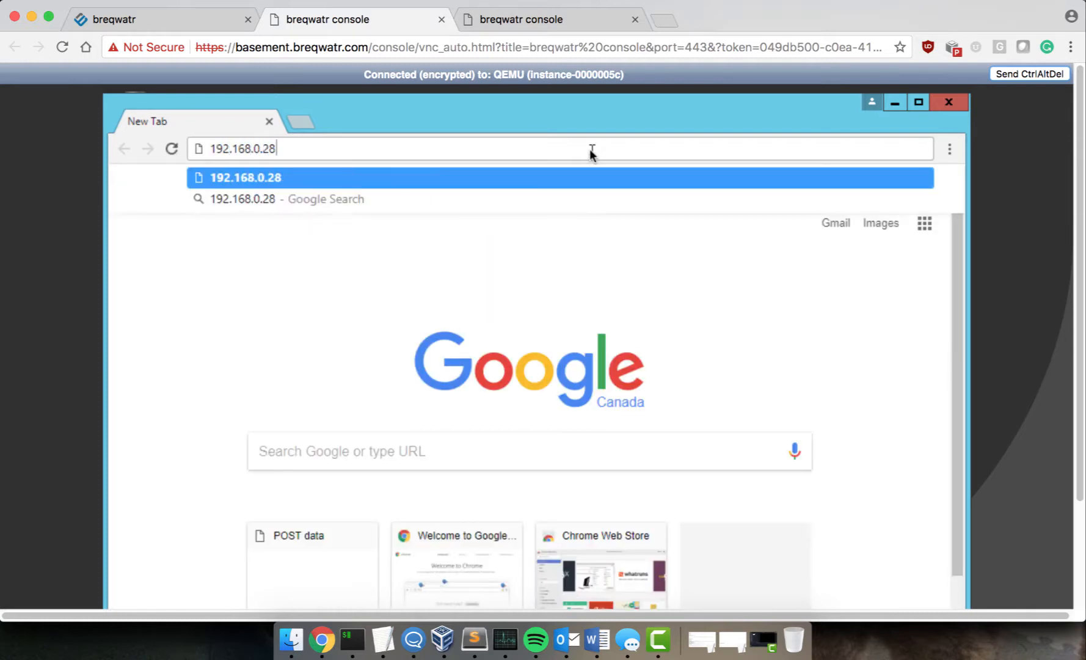
key("Return")
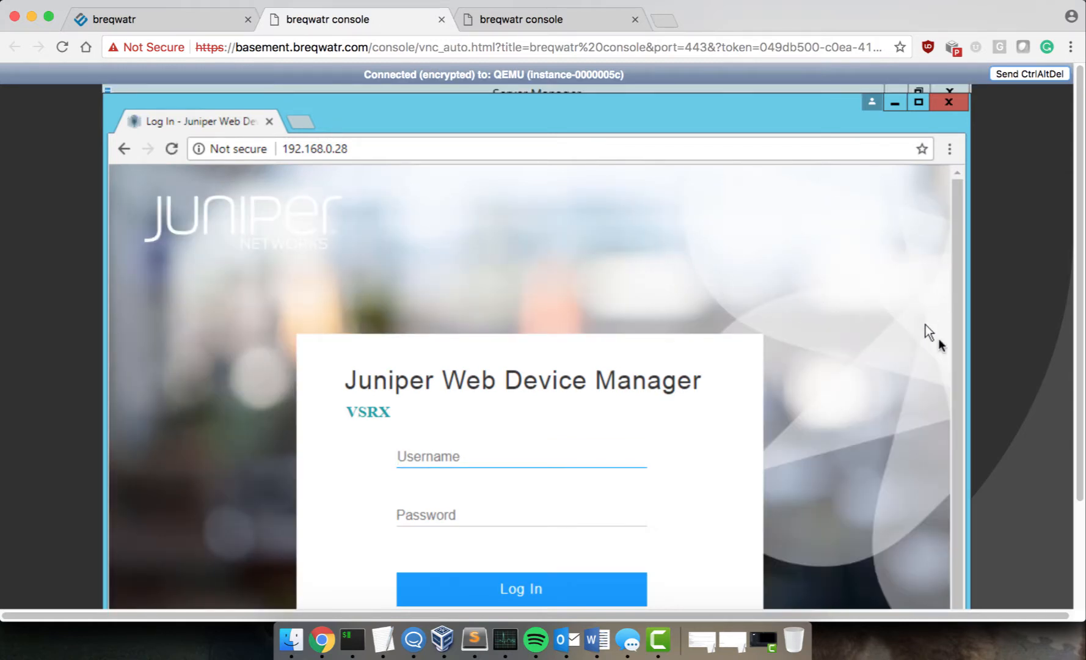
scroll(1010, 351, "down", 1)
scroll(1009, 351, "down", 3)
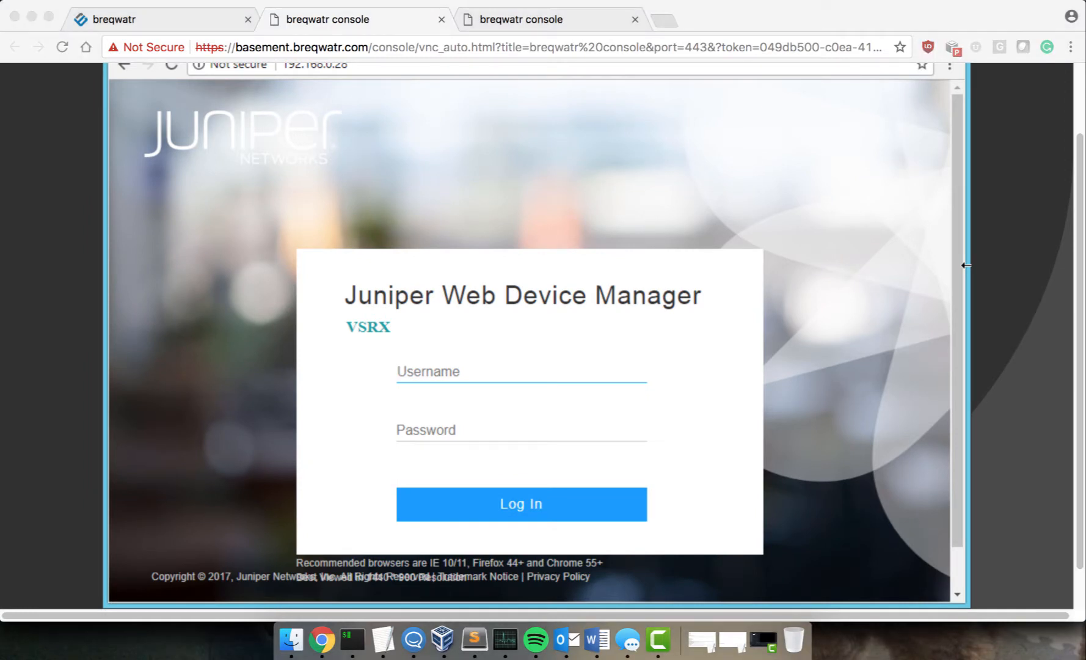
Step: Log in to the Web Device Manager as root and decline Chrome's password saving
left_click(853, 479)
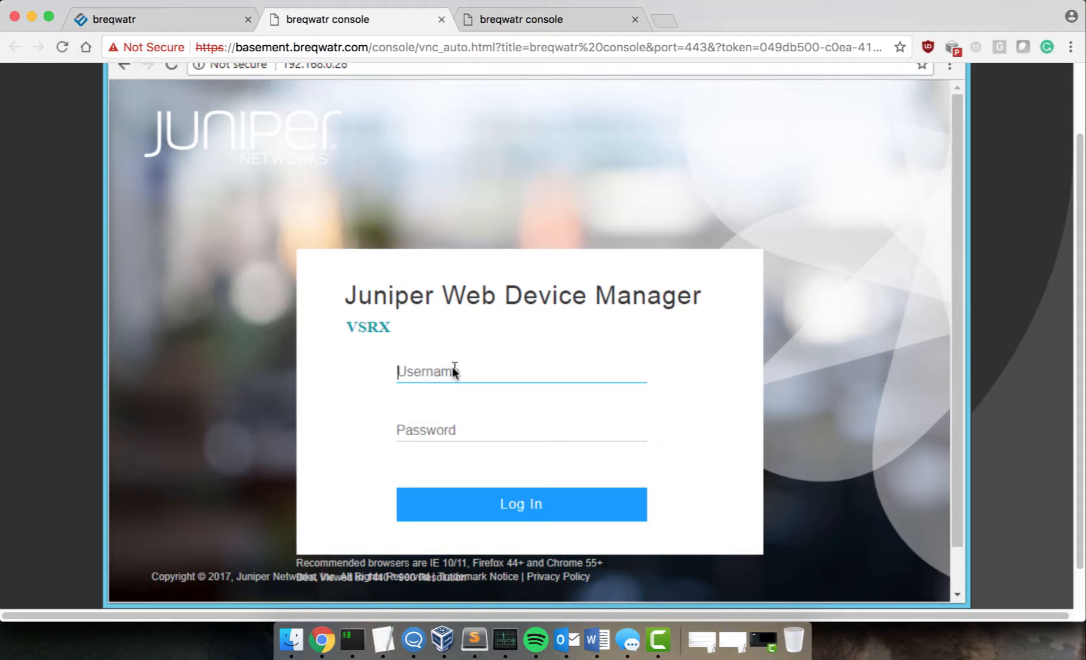
type("root")
key("Tab")
type("••••••••••")
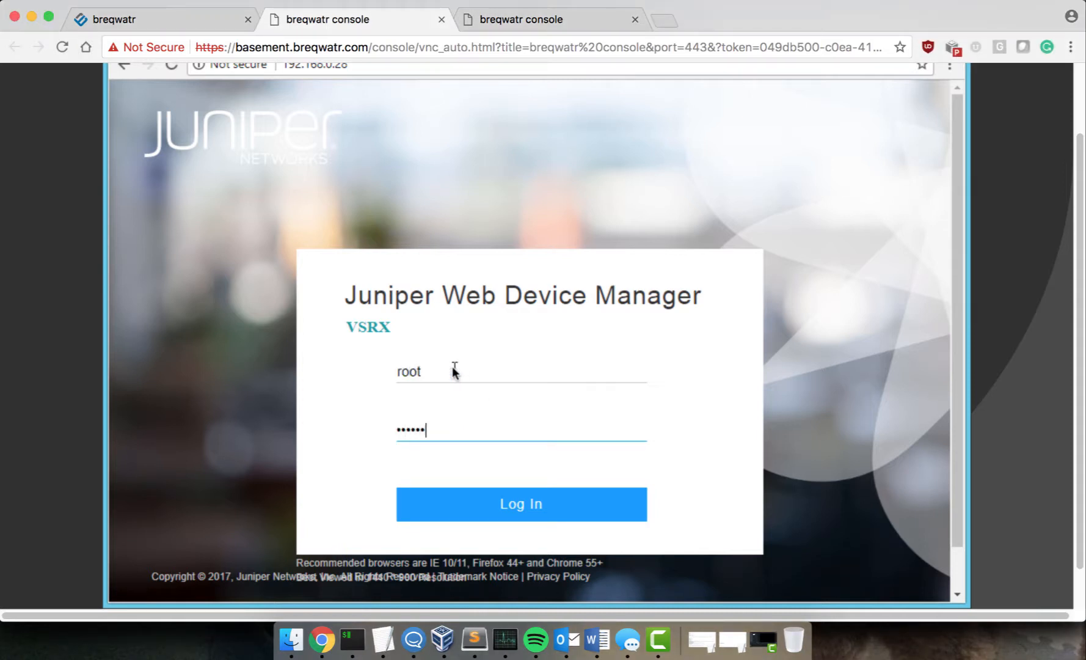
left_click(476, 509)
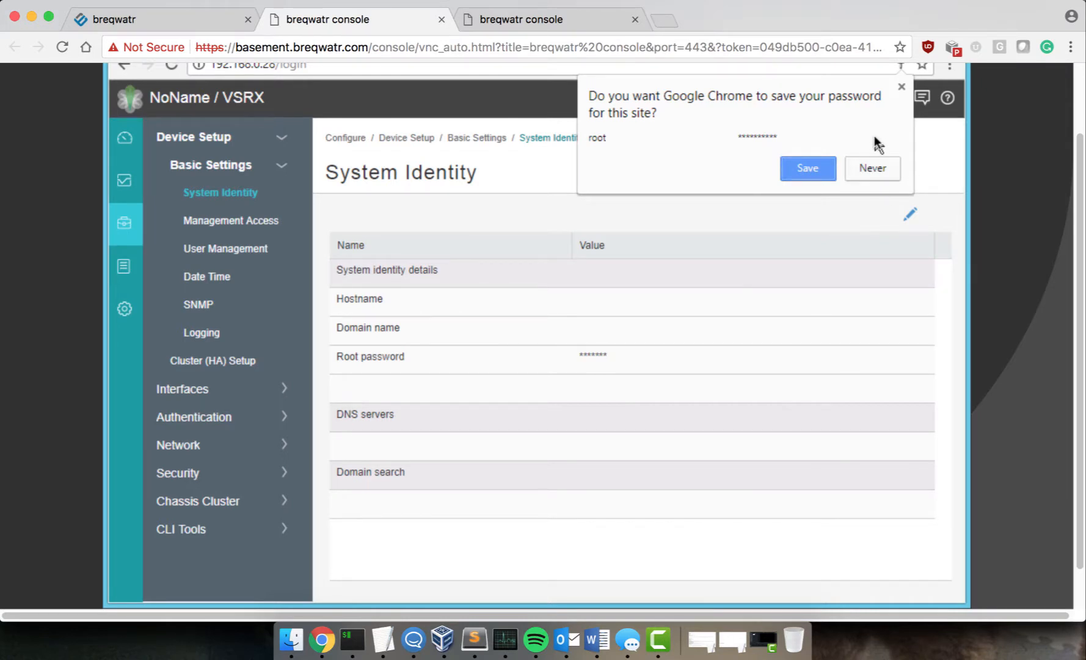
left_click(862, 162)
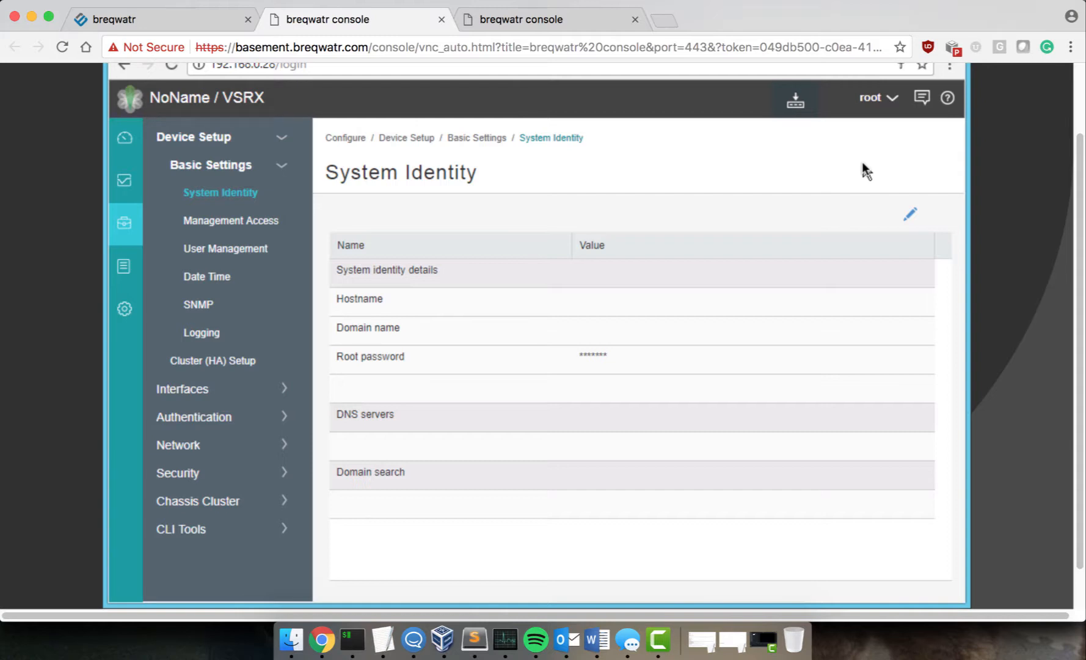
Step: Go to Configure > Interfaces > Ports and start adding a new interface entry
mouse_move(122, 232)
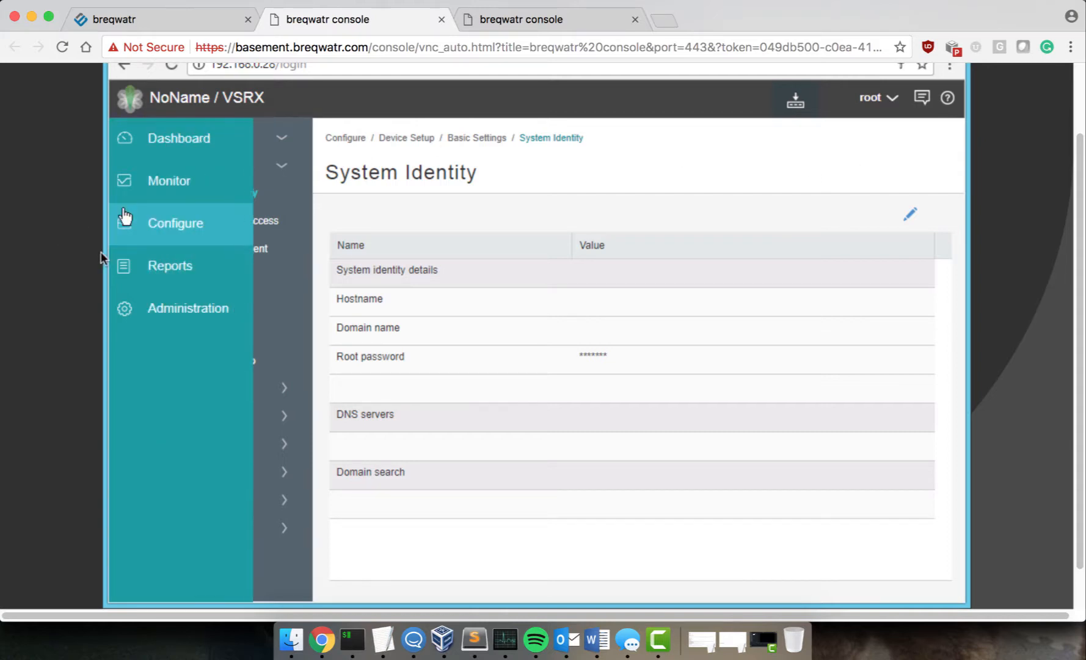
left_click(260, 206)
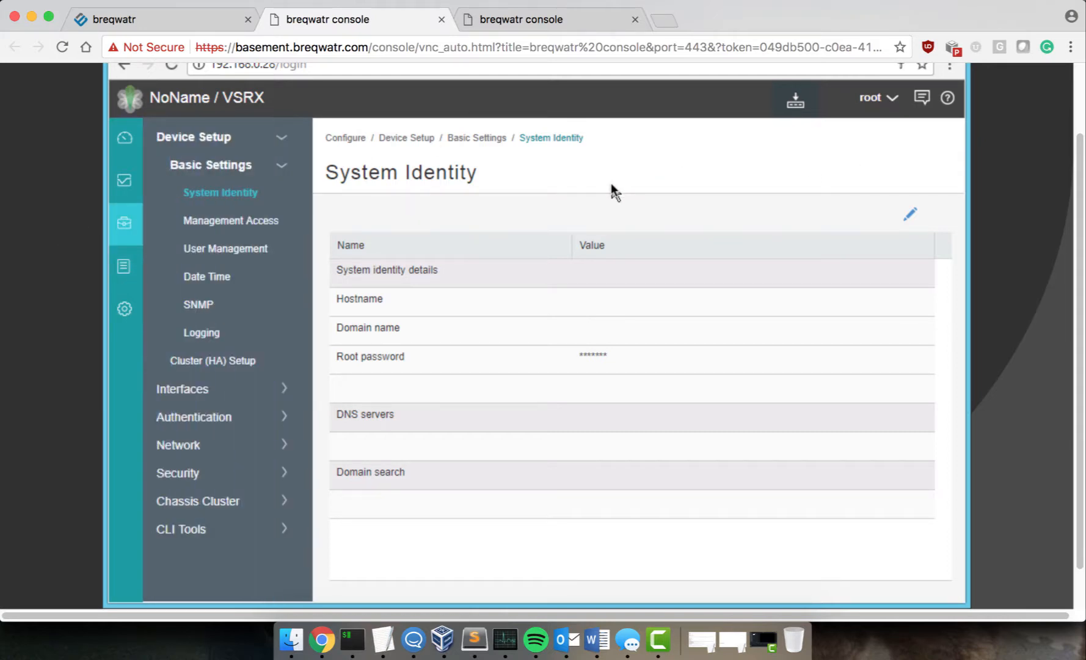
left_click(209, 388)
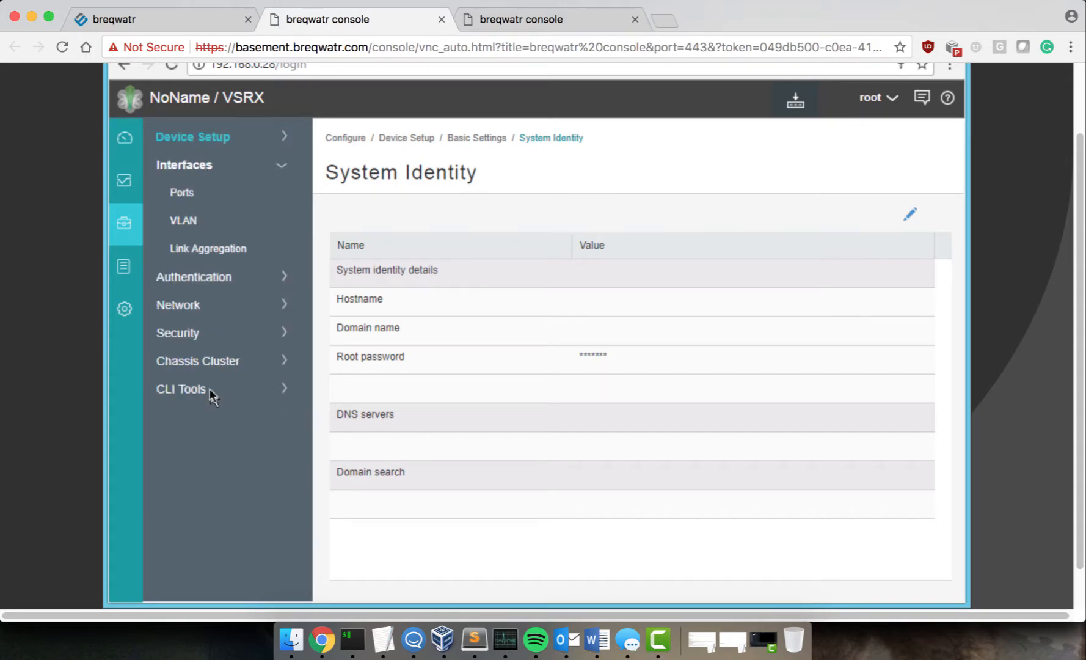
left_click(188, 190)
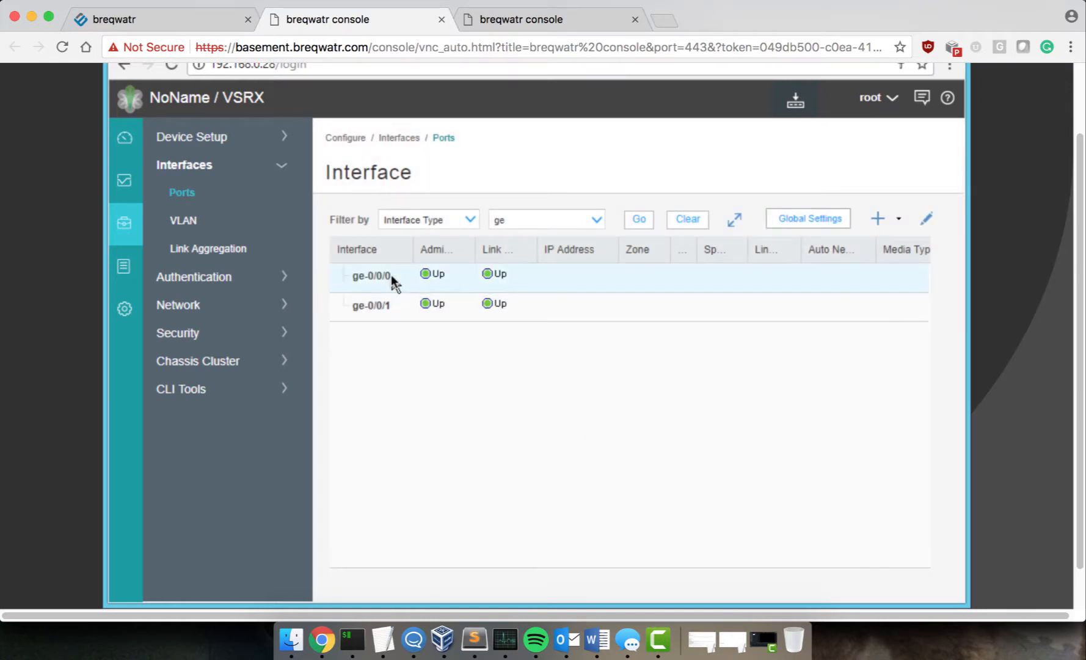
left_click(875, 218)
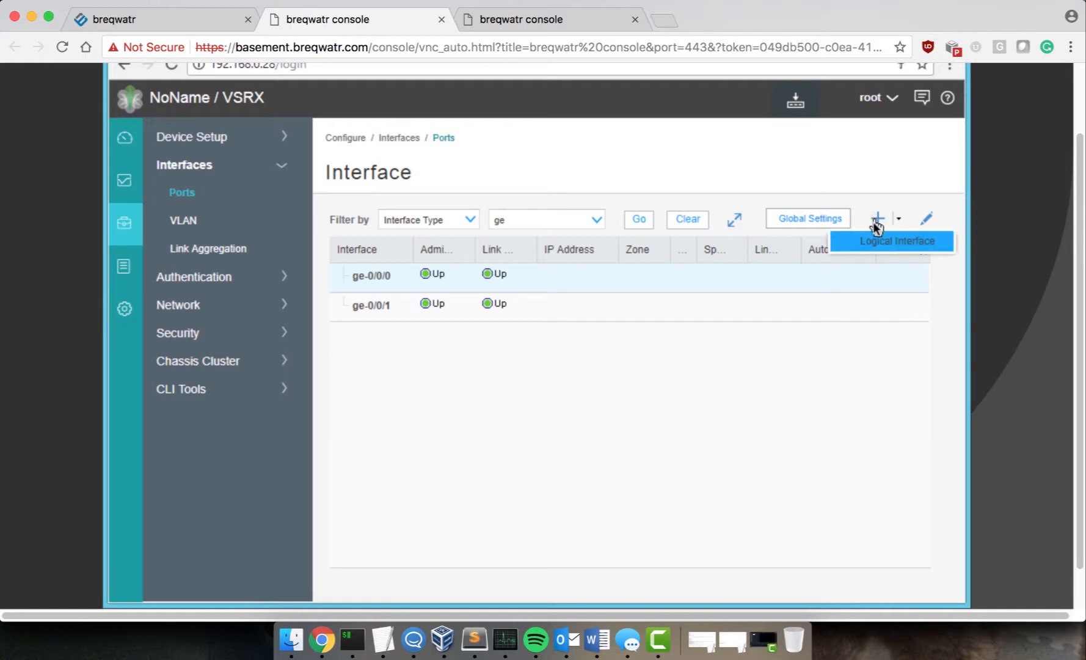
Step: Add a logical interface to ge-0/0/0 with IPv4 enabled and address 192.168.40.40
left_click(873, 242)
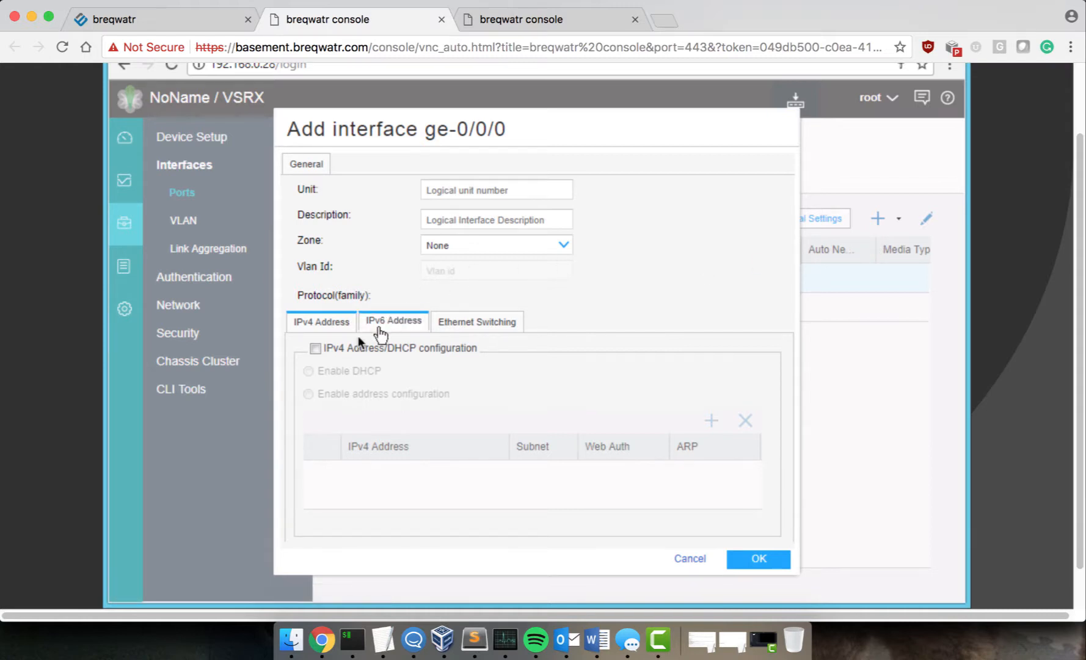
left_click(313, 348)
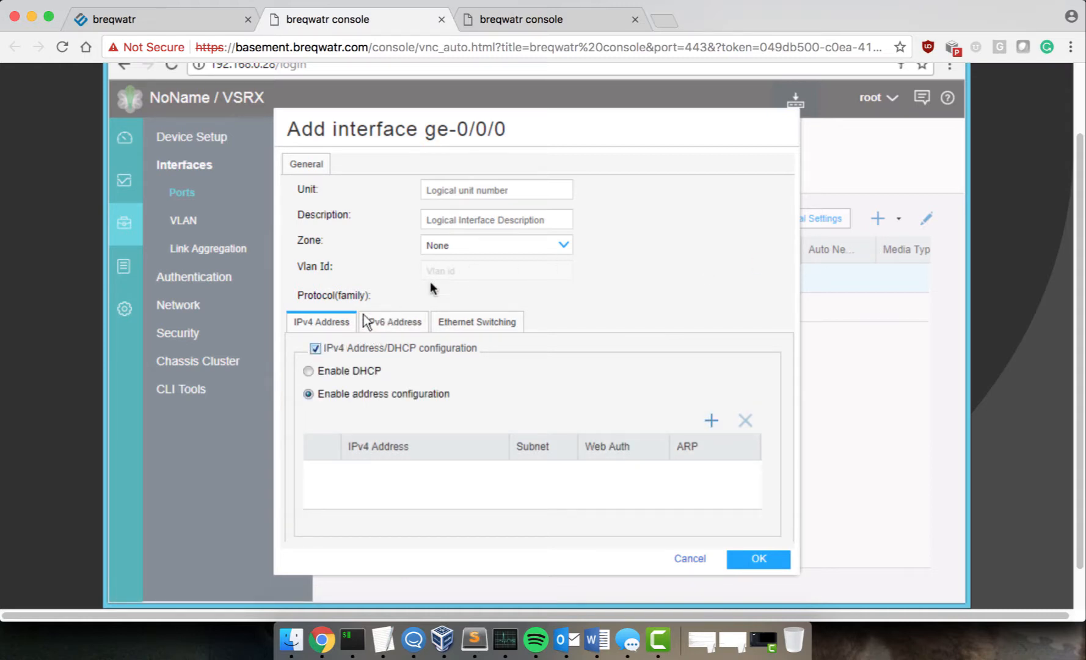
left_click(711, 420)
left_click(378, 471)
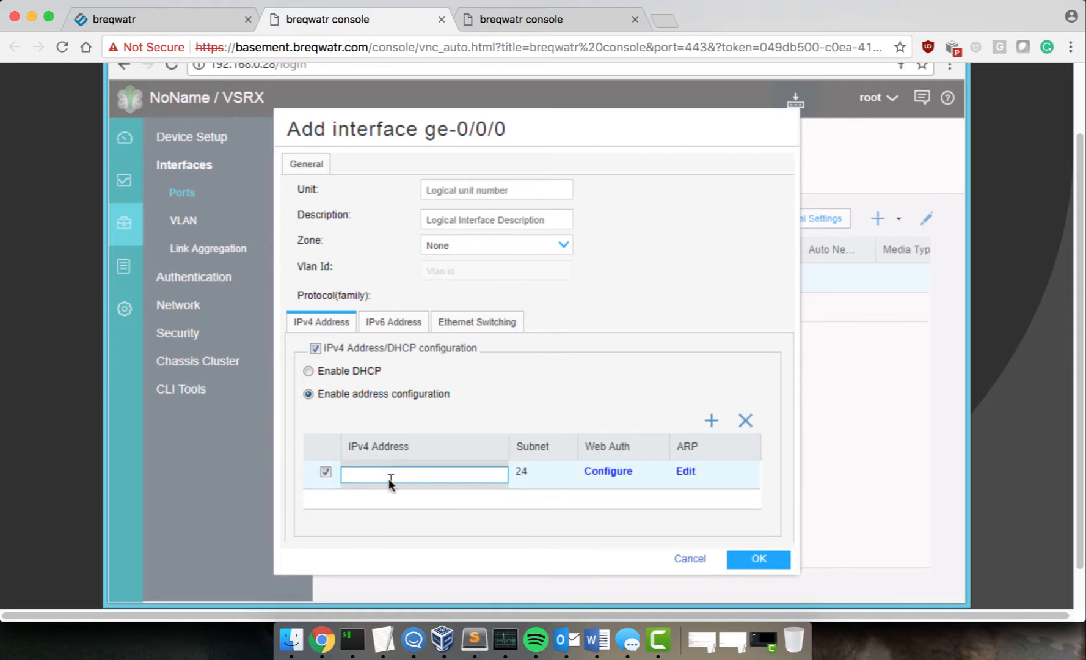
type("192.168.")
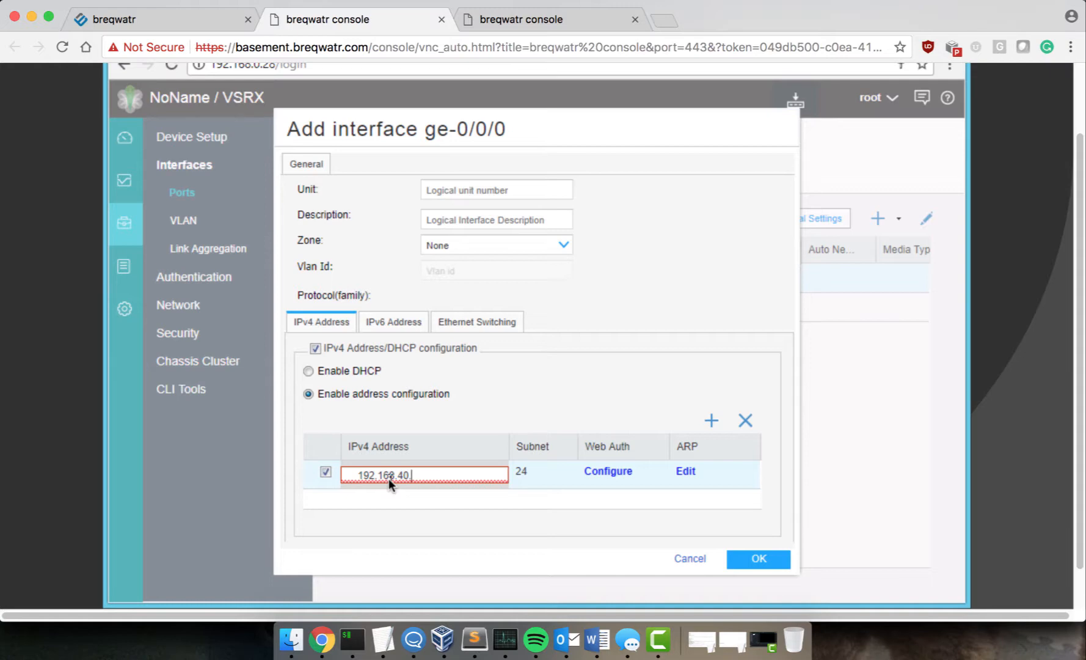
type("40")
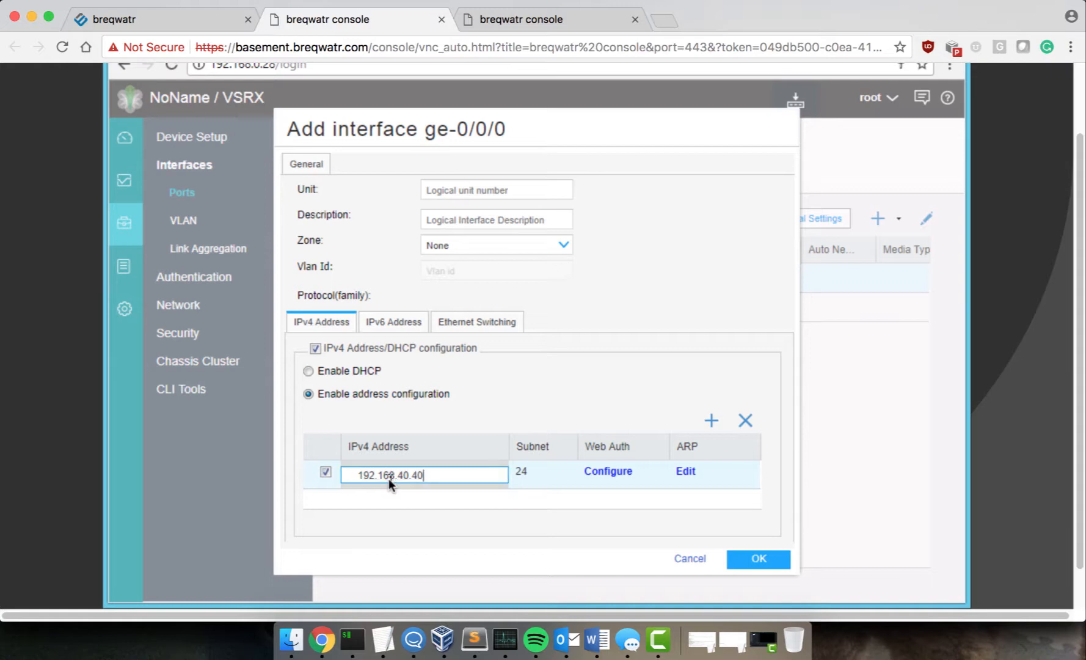
Step: Check the outside host's 192.168.40 subnet in the terminal, then go back to the interface form
key("ctrl+Right")
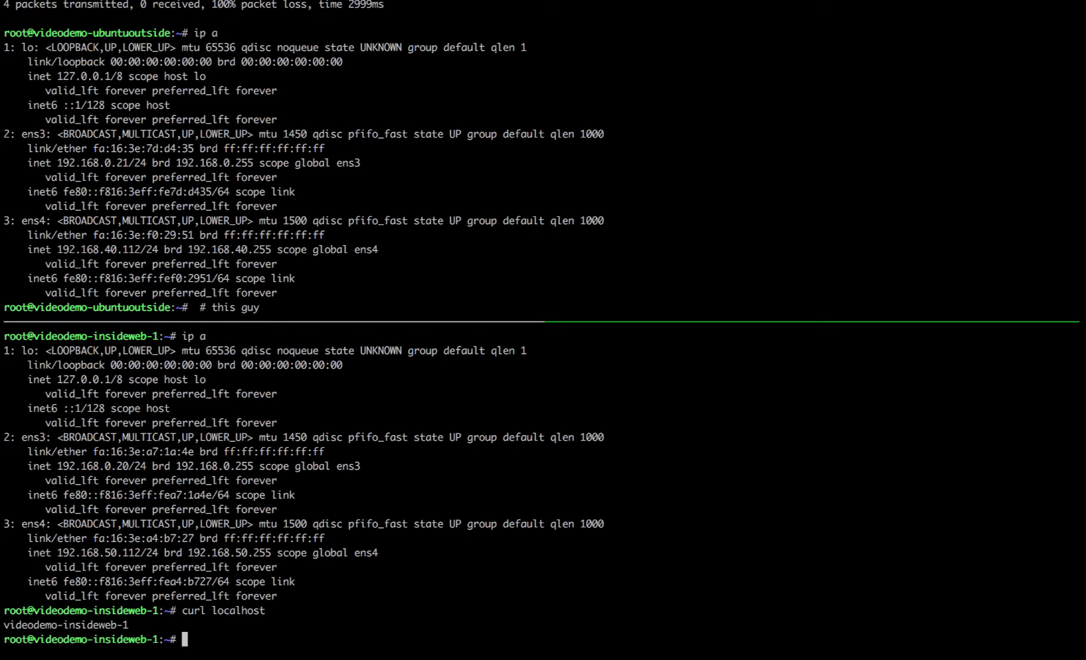
key("ctrl+c")
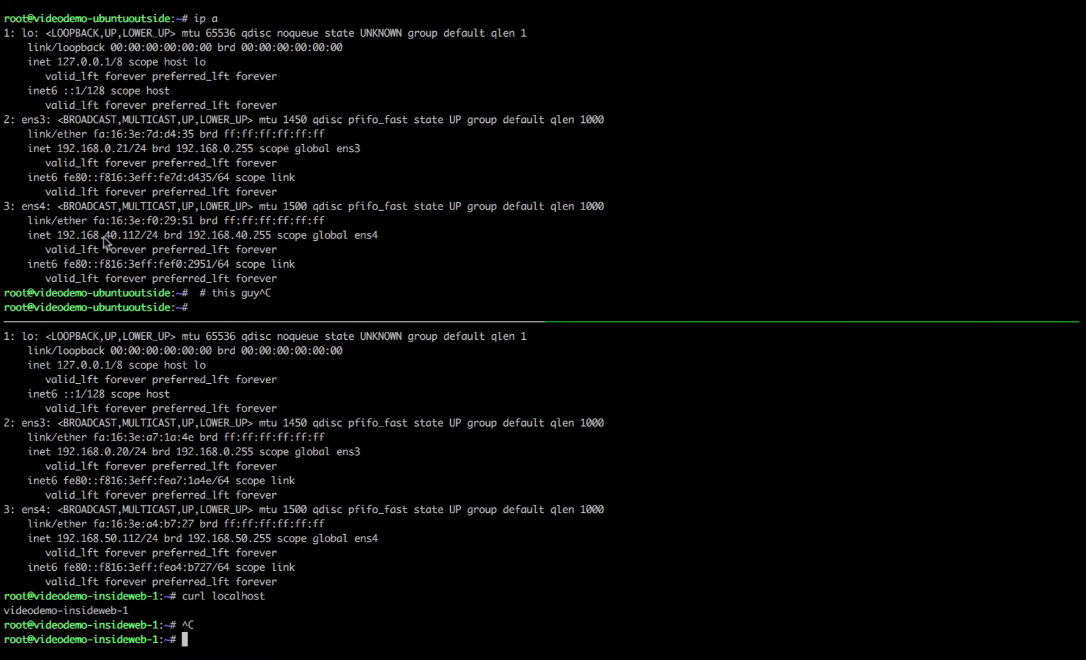
left_click_drag(104, 237, 119, 237)
left_click(196, 241)
key("ctrl+Left")
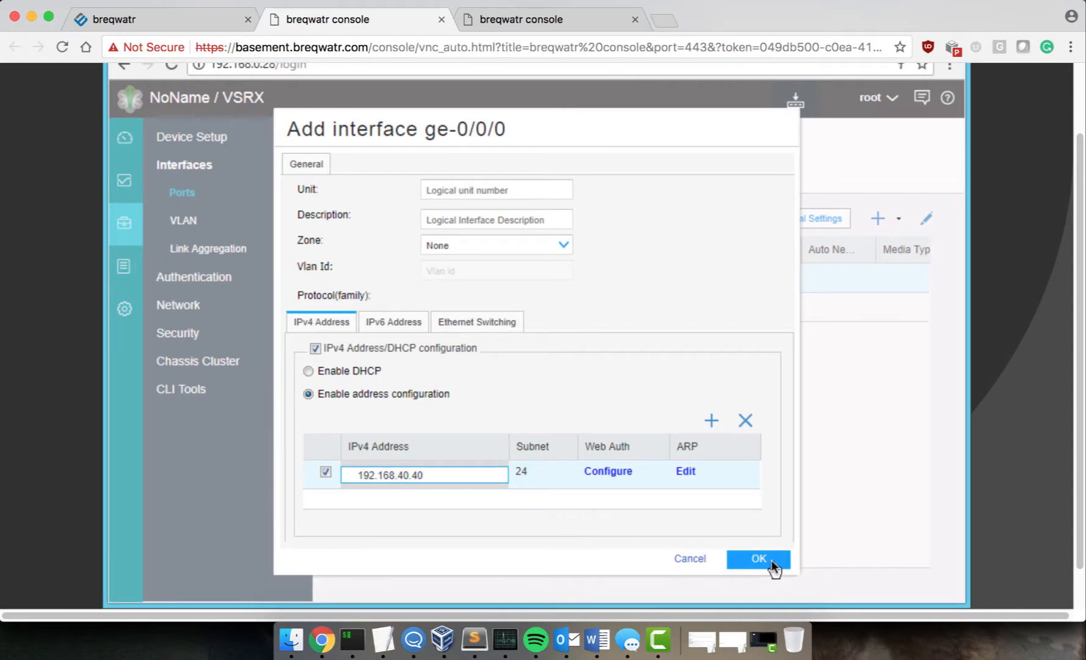
Step: Put ge-0/0/0 in the untrust zone with logical unit 0 and save the interface
left_click(556, 239)
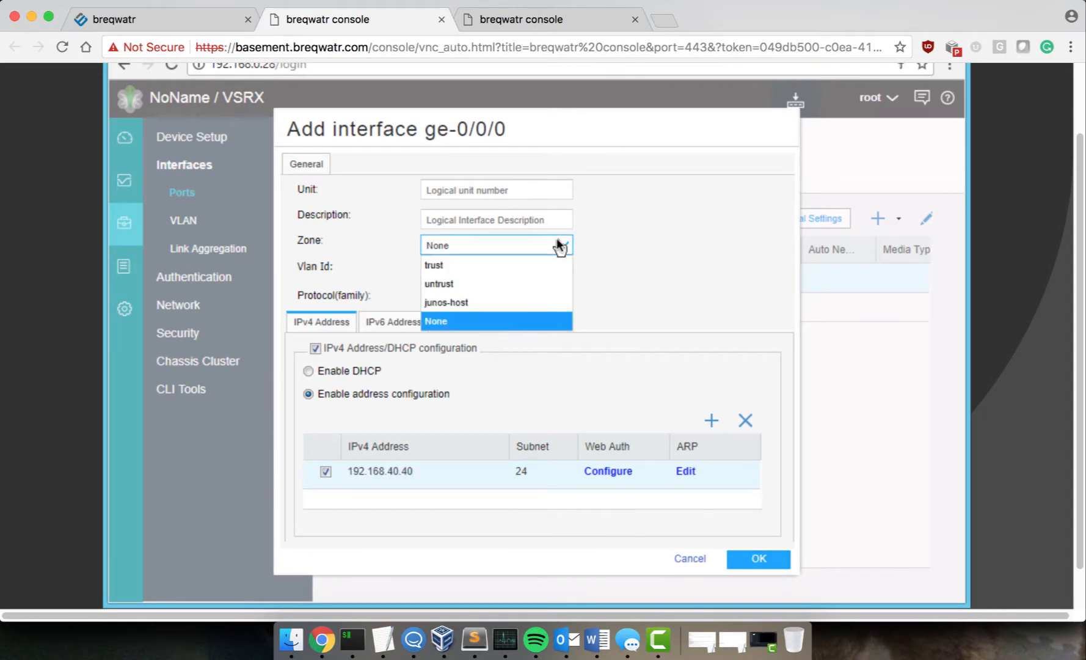
left_click(476, 283)
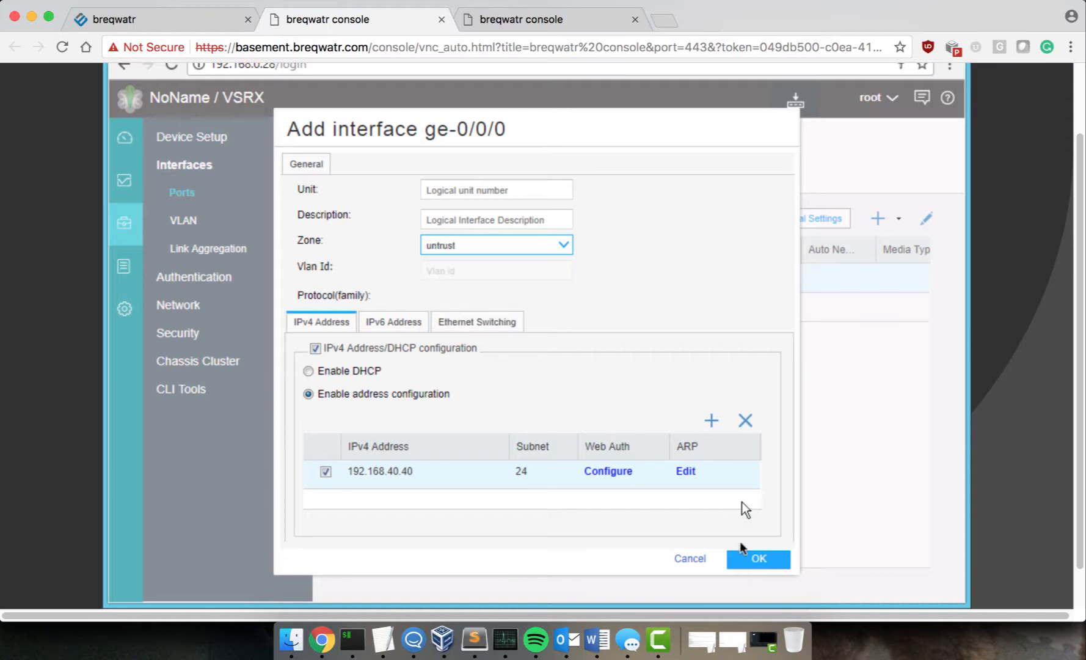
left_click(734, 558)
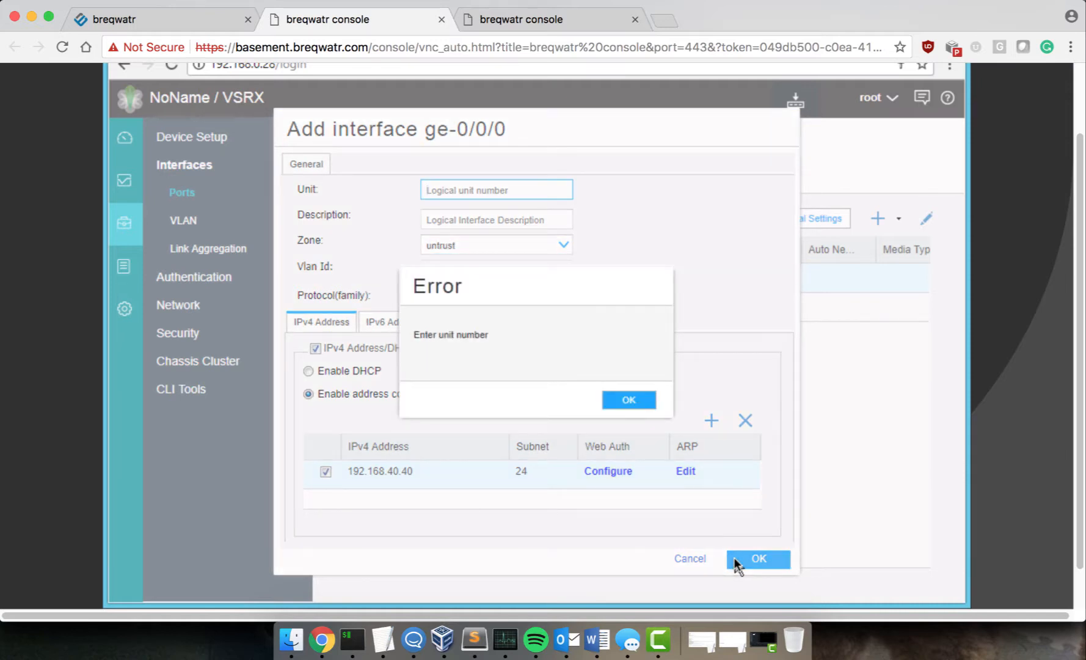
left_click(629, 402)
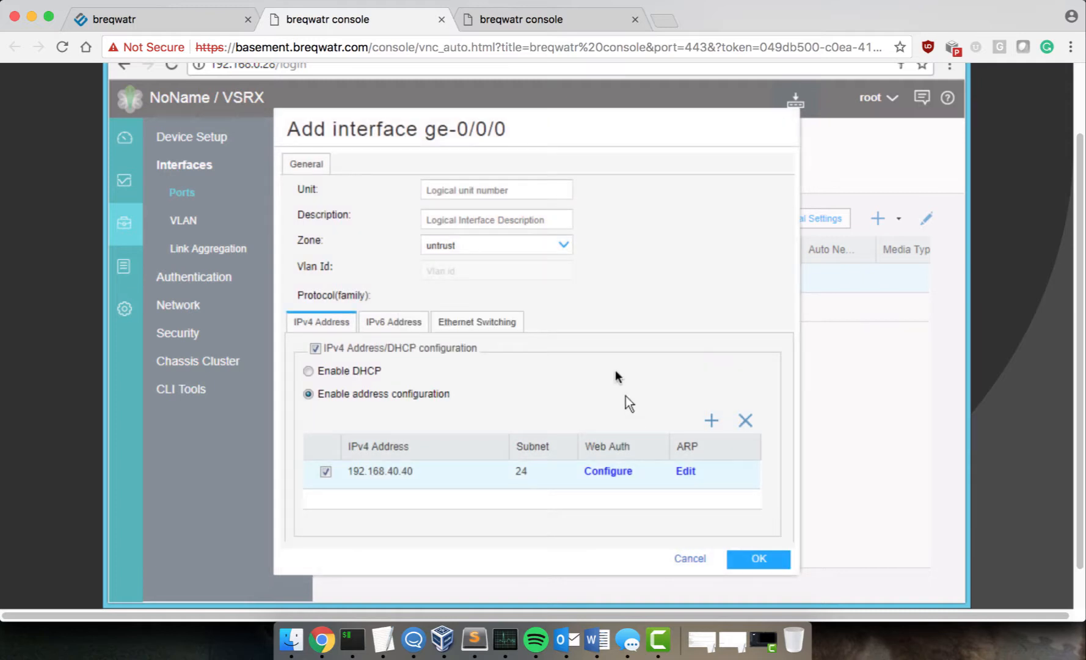
left_click(530, 191)
type("0")
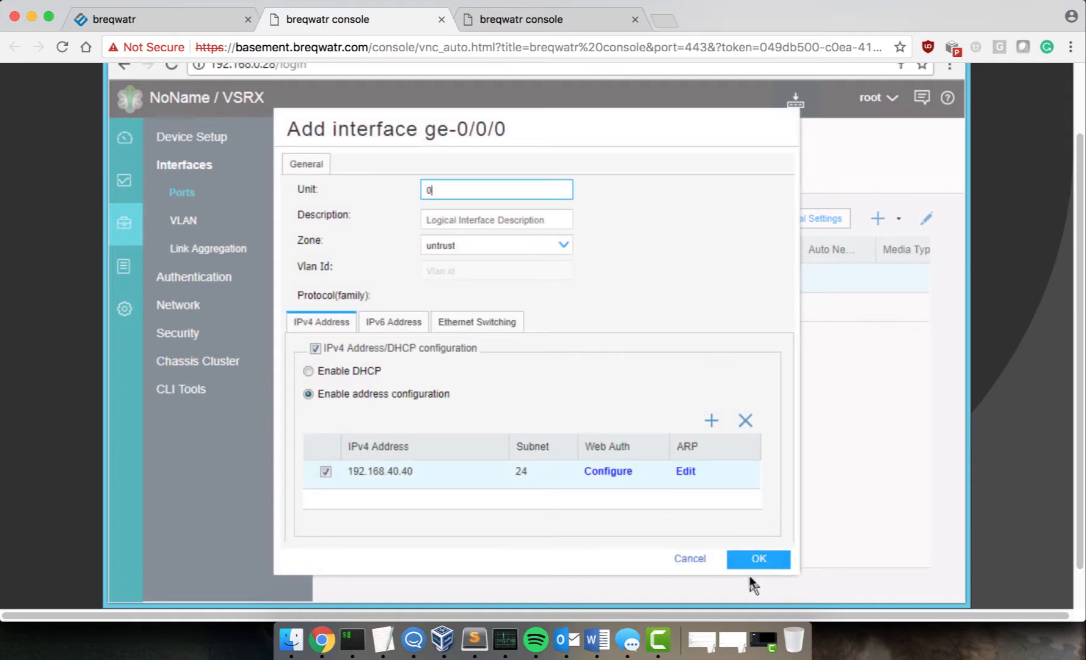
left_click(756, 557)
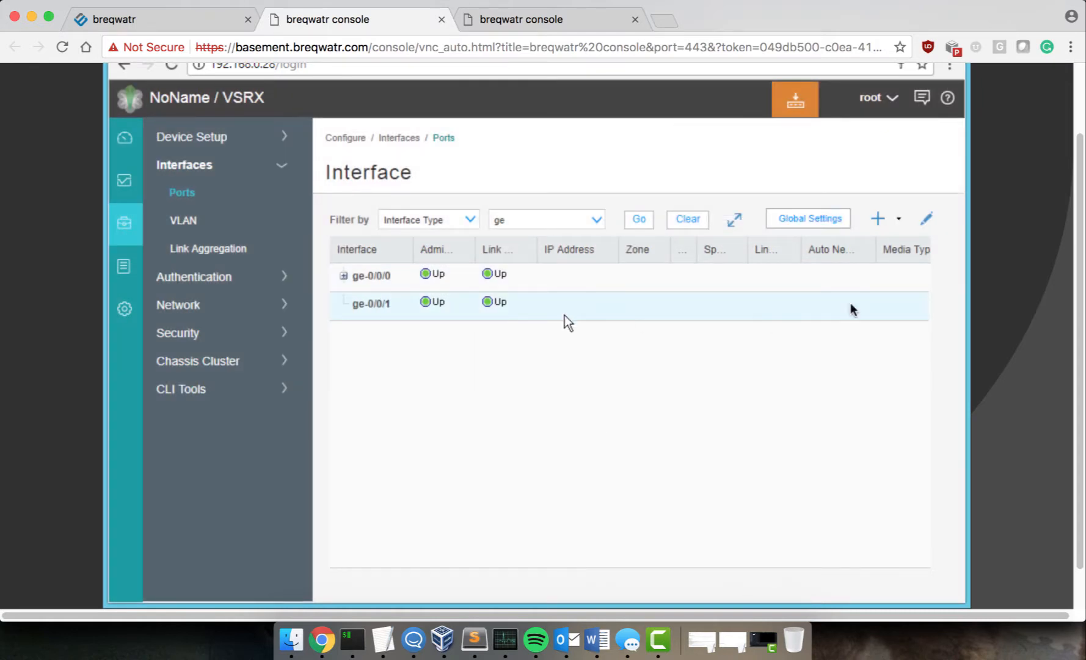
Step: Add a logical interface to ge-0/0/1 with unit 0 in the trust zone
left_click(878, 217)
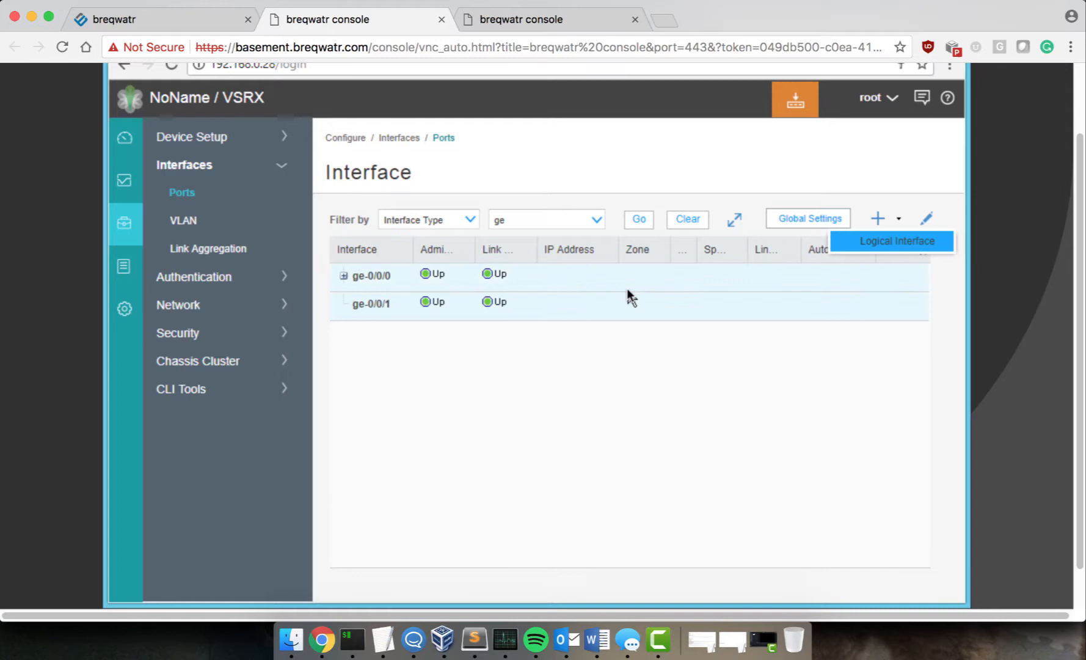
left_click(855, 238)
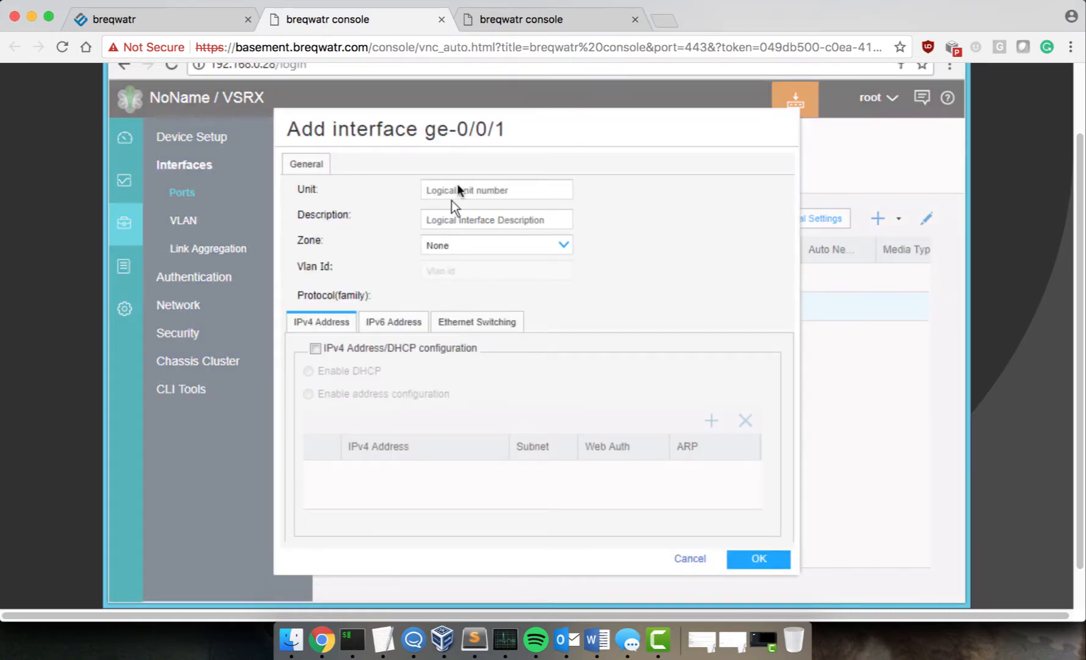
left_click(459, 185)
type("0")
left_click(455, 243)
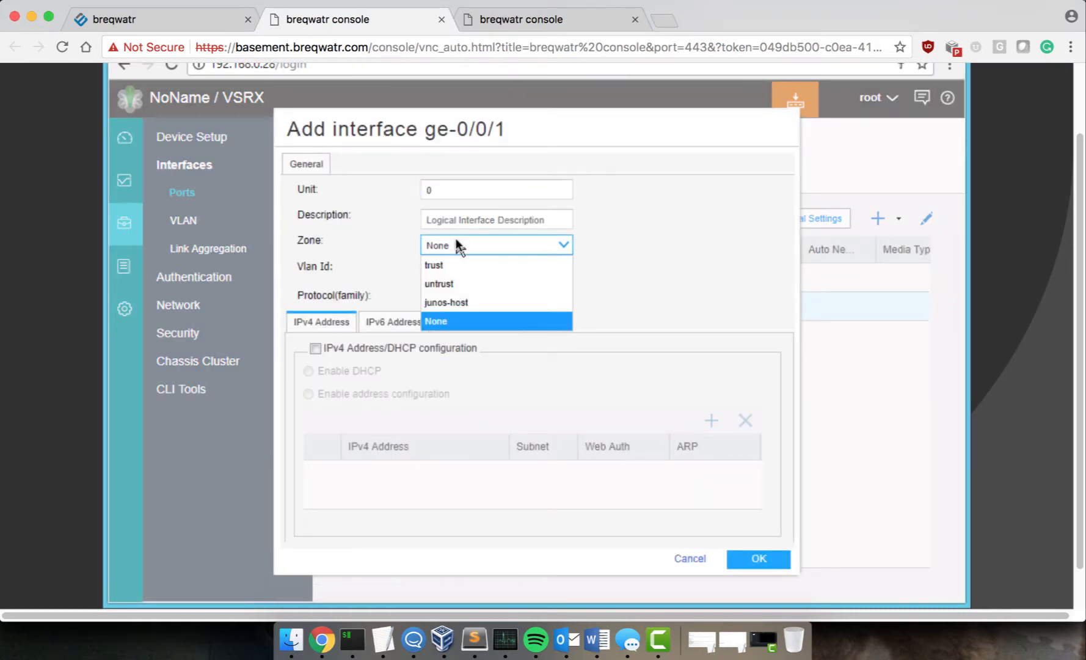
left_click(441, 268)
Step: Give ge-0/0/1 static IPv4 address 192.168.50.40 and save the interface
left_click(315, 348)
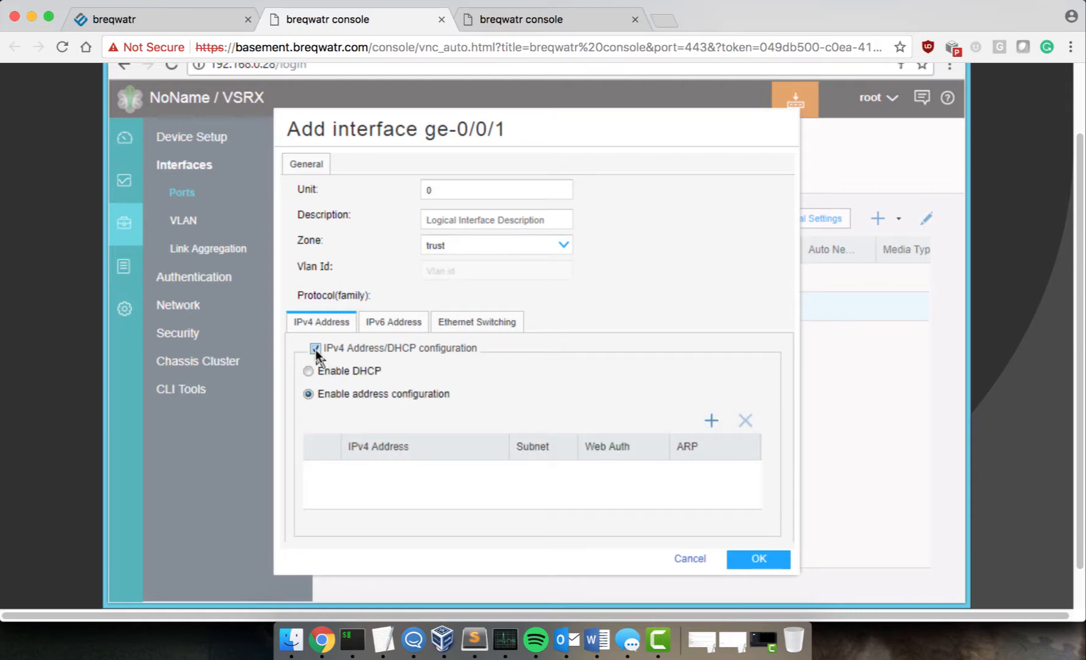
left_click(711, 422)
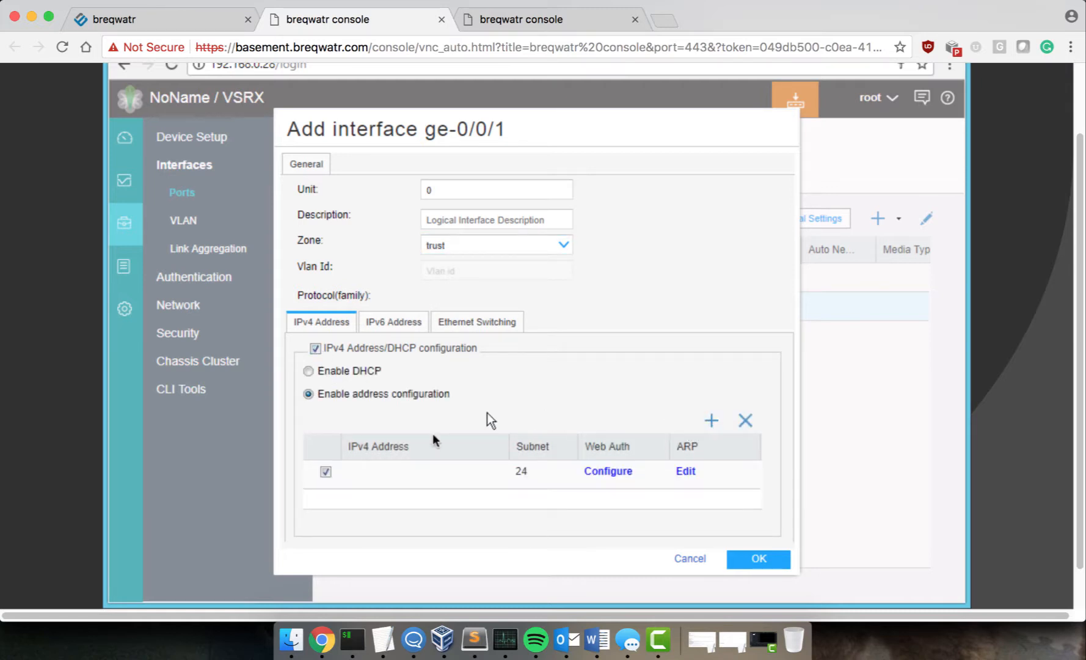
left_click(388, 473)
type("192.16")
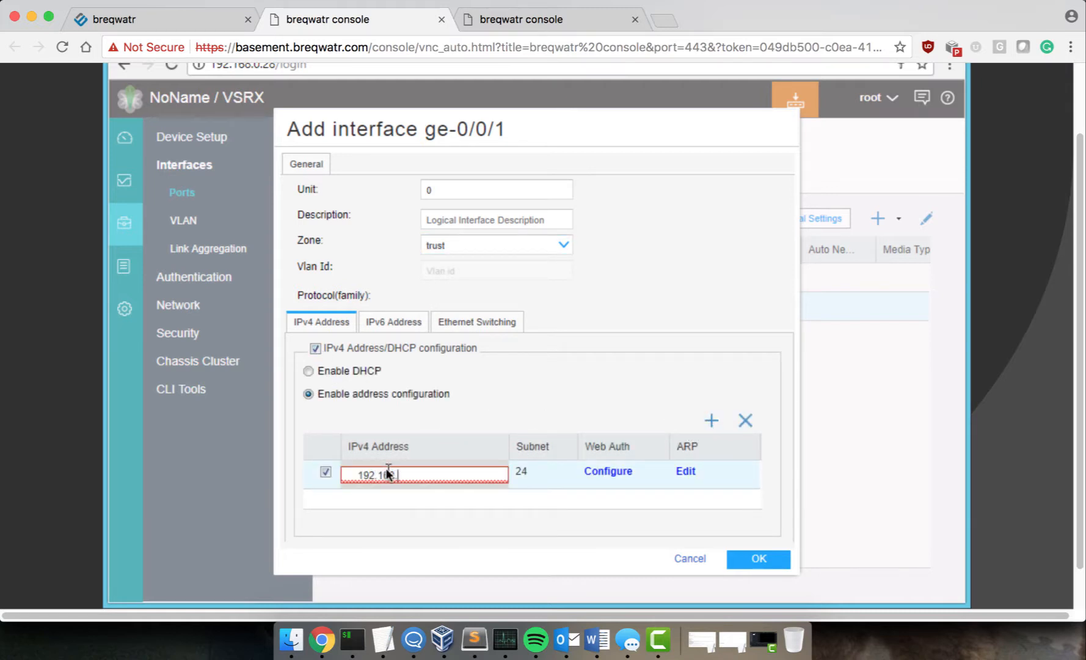
type("8.50.40")
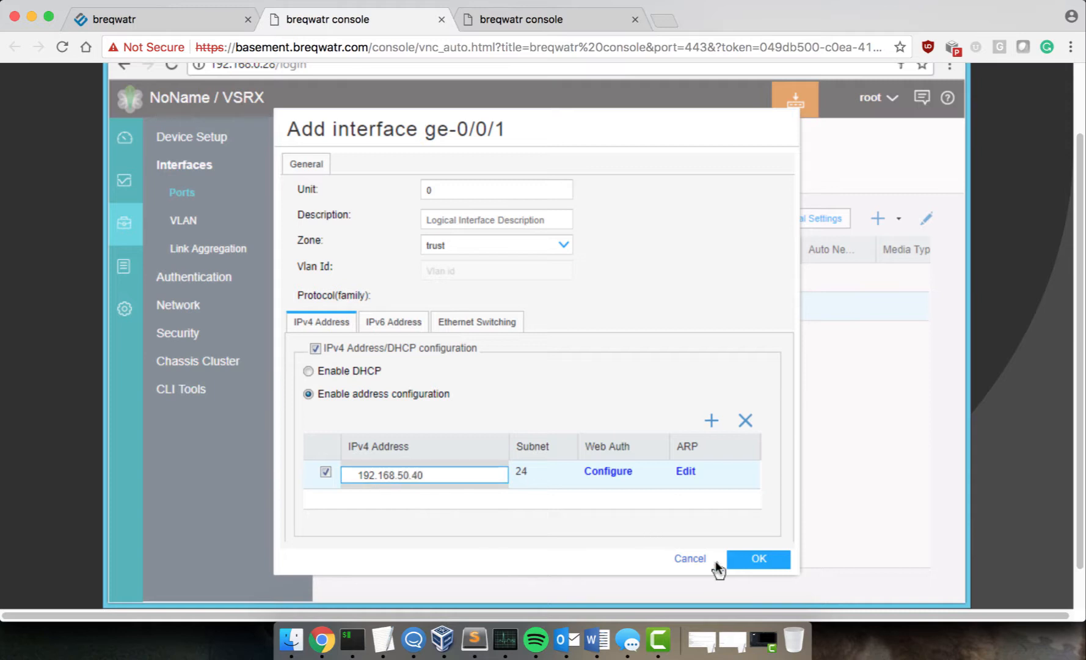
left_click(764, 561)
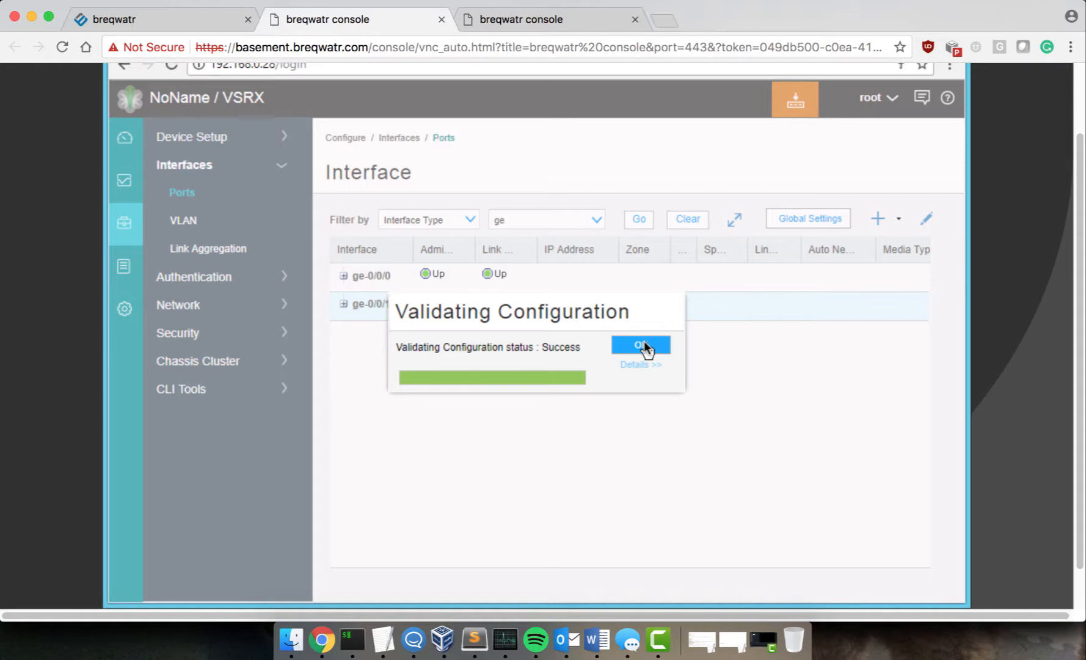
left_click(644, 344)
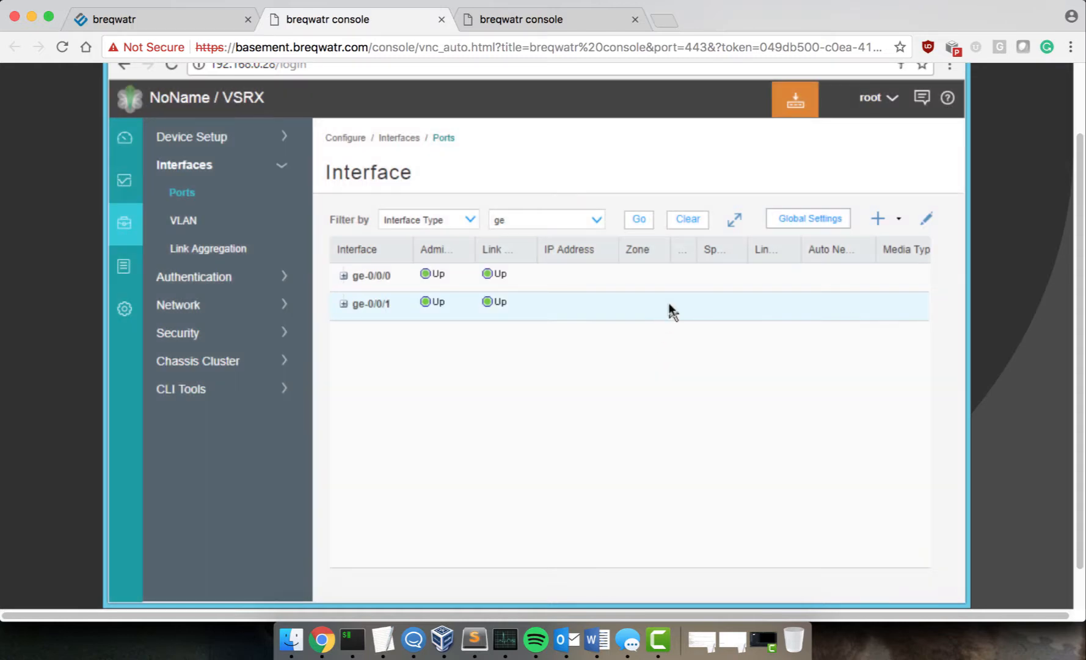
Step: Commit the interface changes and expand ge-0/0/0 and ge-0/0/1 to show their logical units
left_click(792, 103)
left_click(795, 134)
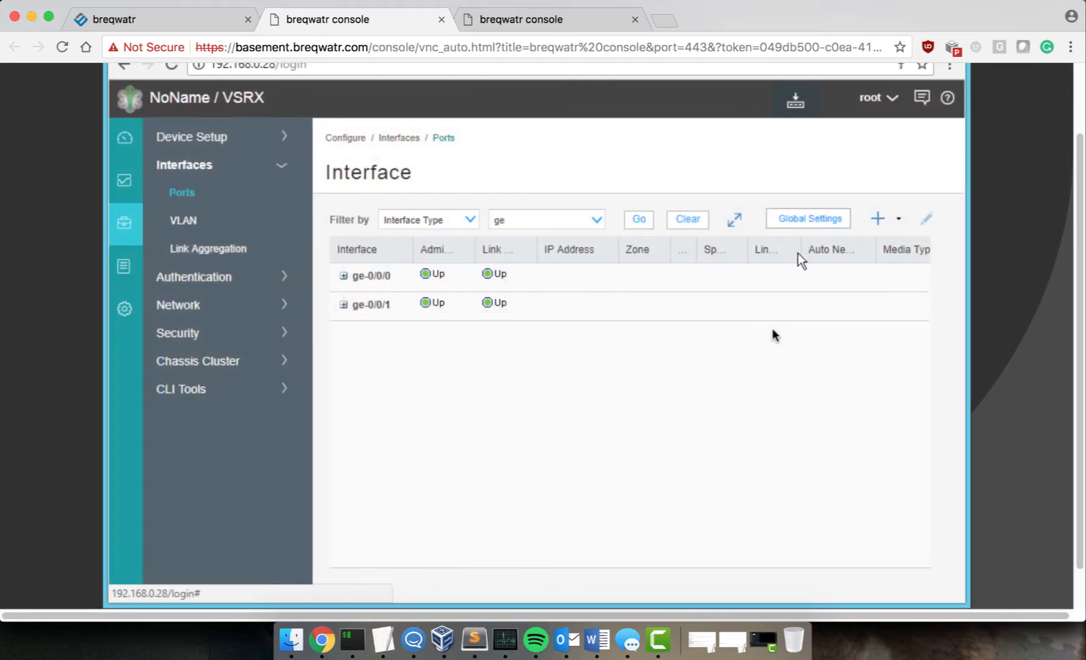
left_click(343, 276)
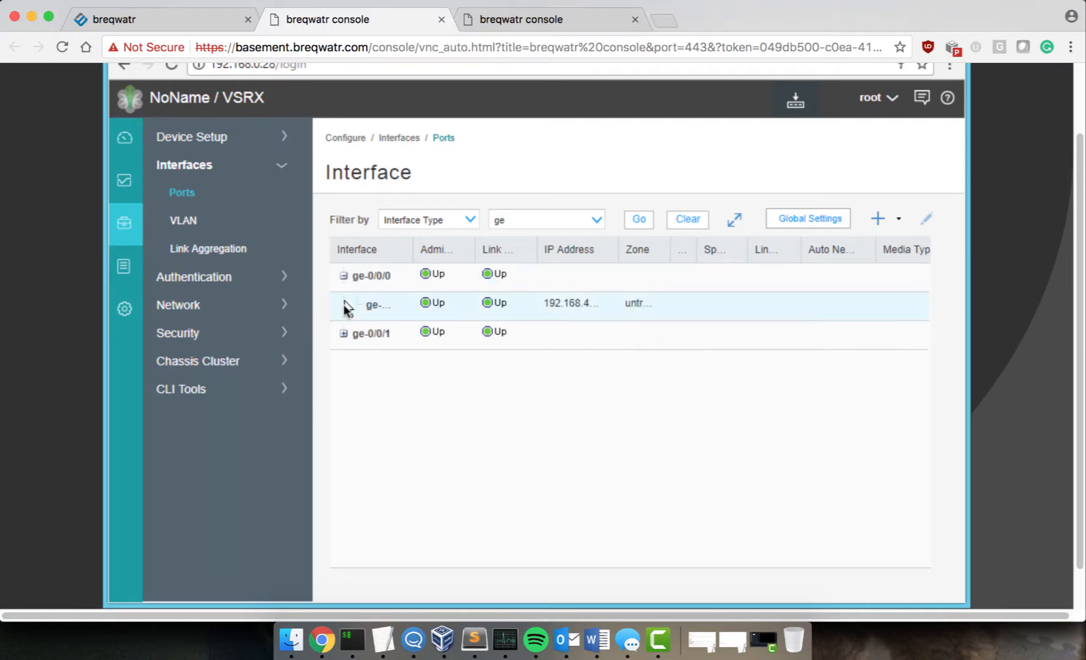
left_click(343, 333)
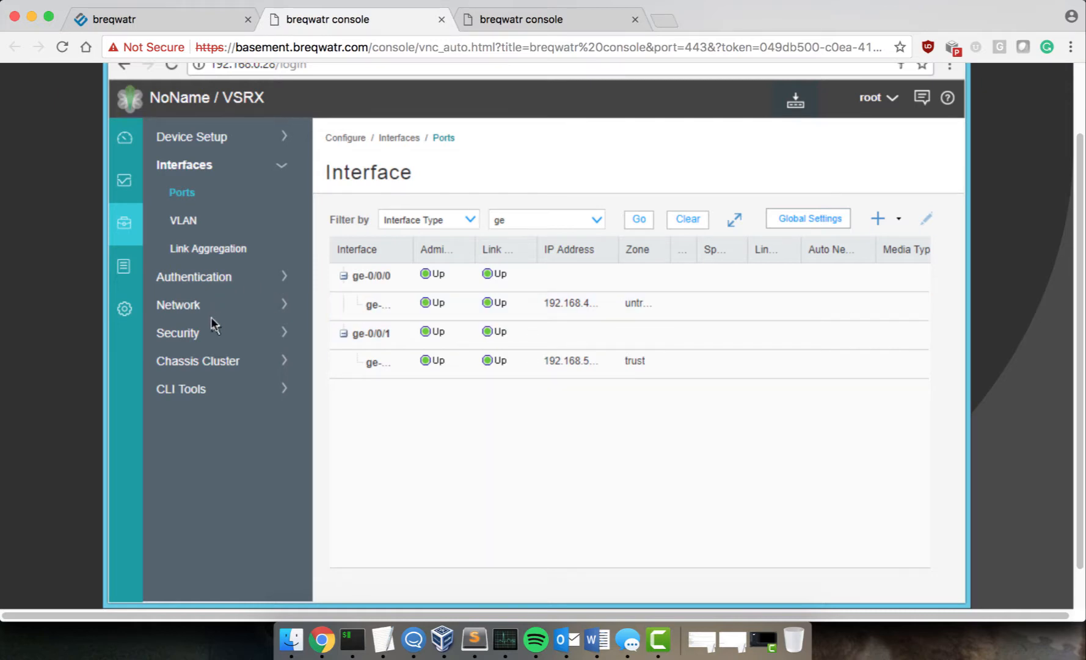
Step: Open the Security Objects > Zones/Screens list and widen the zone name column
left_click(209, 332)
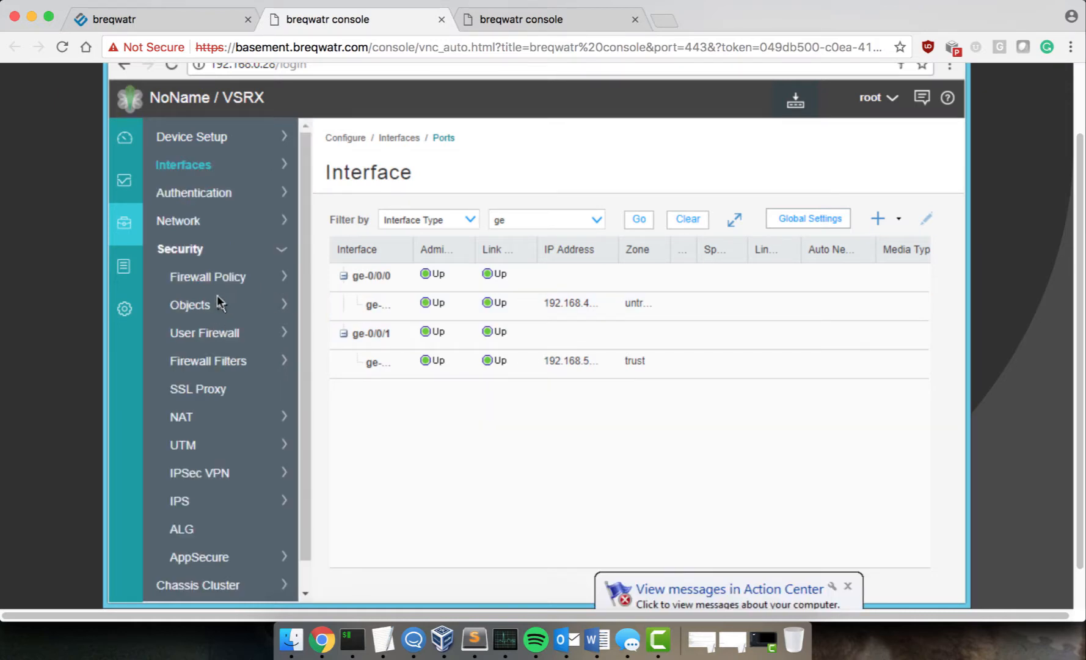
left_click(213, 302)
left_click(216, 333)
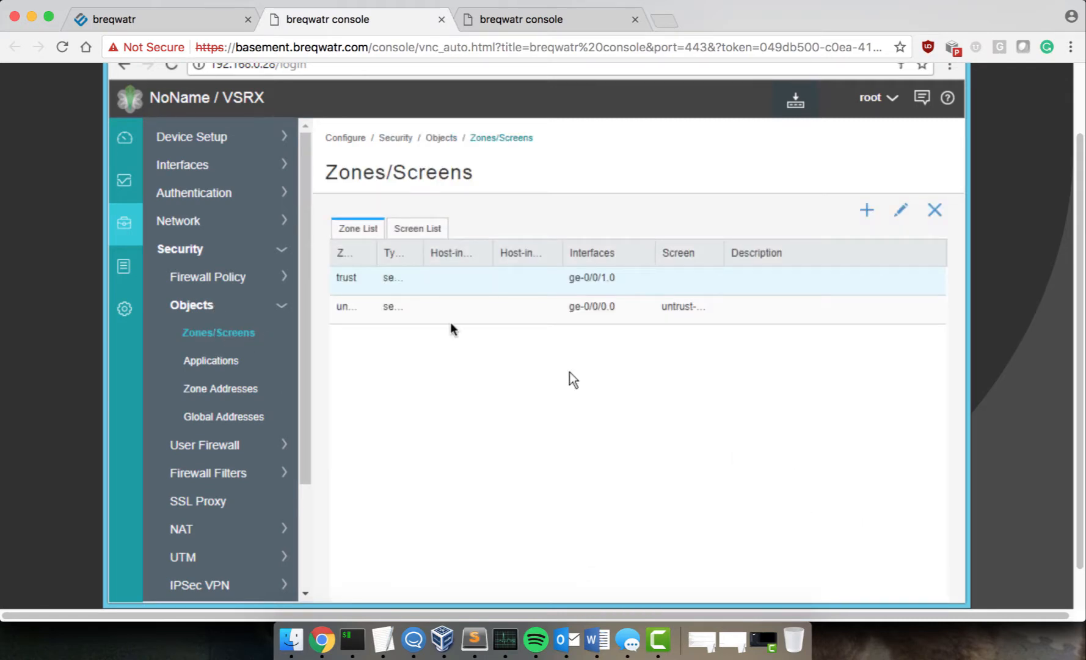
left_click_drag(378, 252, 388, 287)
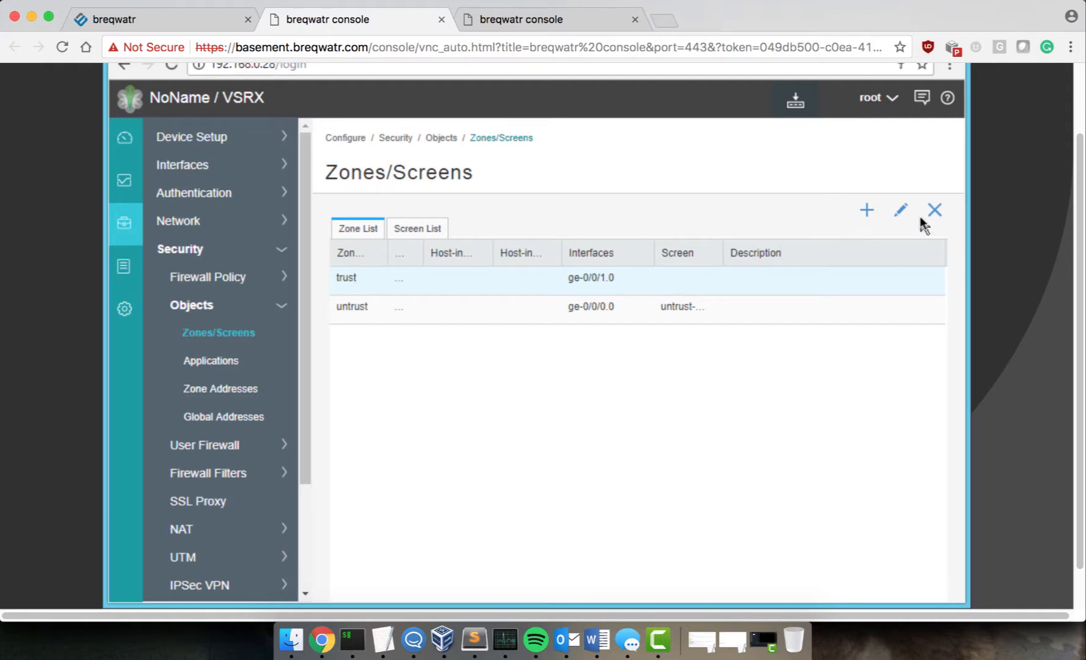
Step: Allow all host-inbound protocols and services in the trust zone
left_click(901, 210)
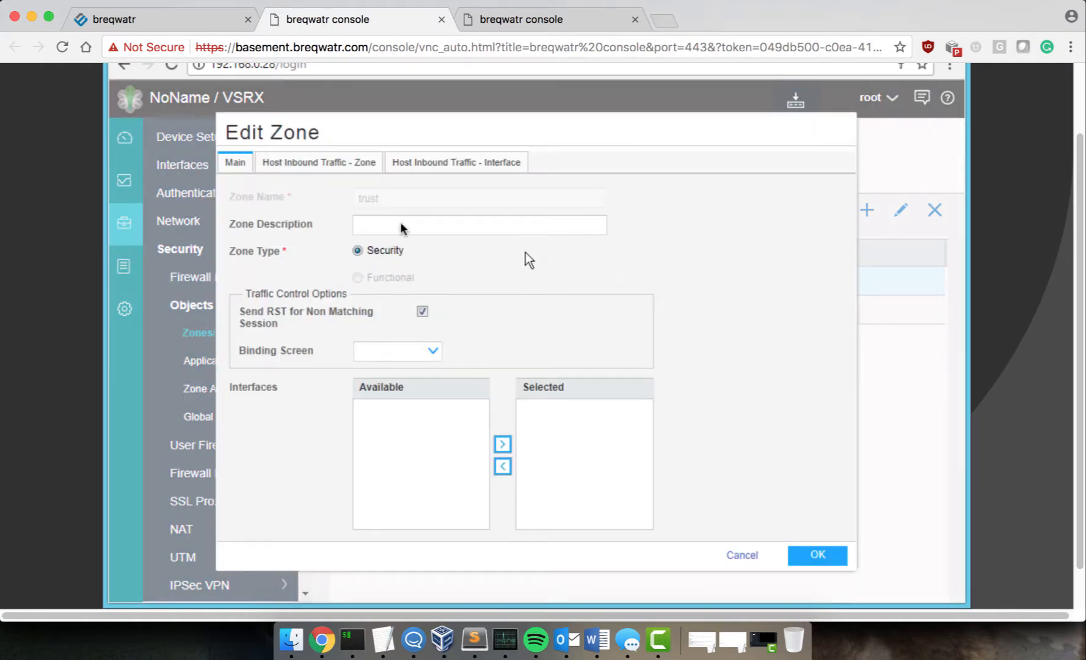
left_click(330, 162)
left_click(346, 218)
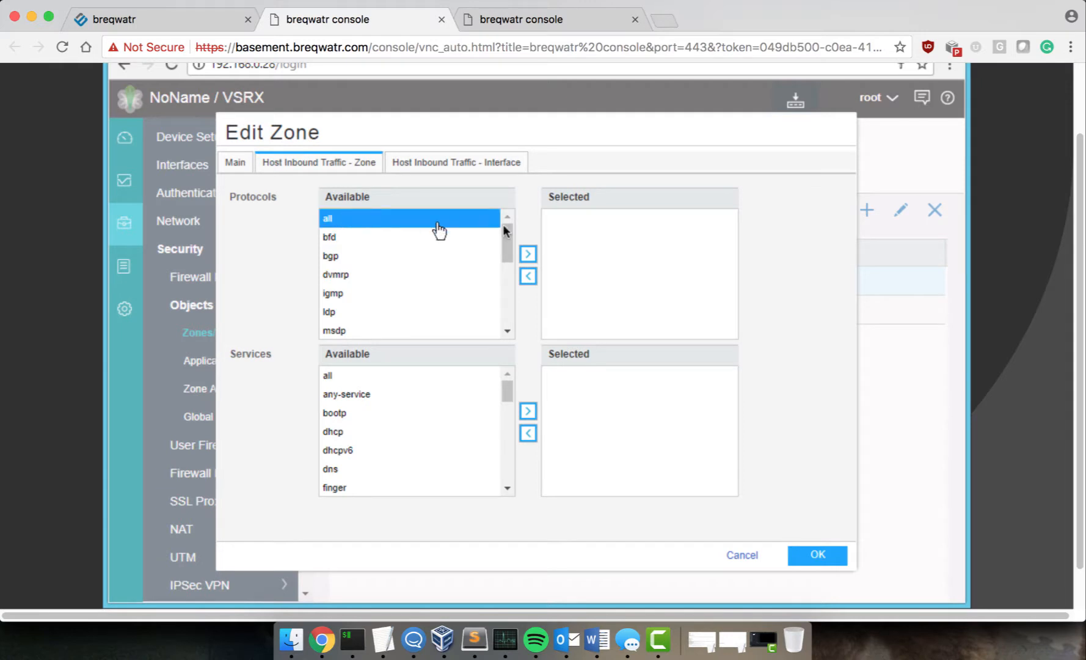
left_click(528, 253)
left_click(340, 377)
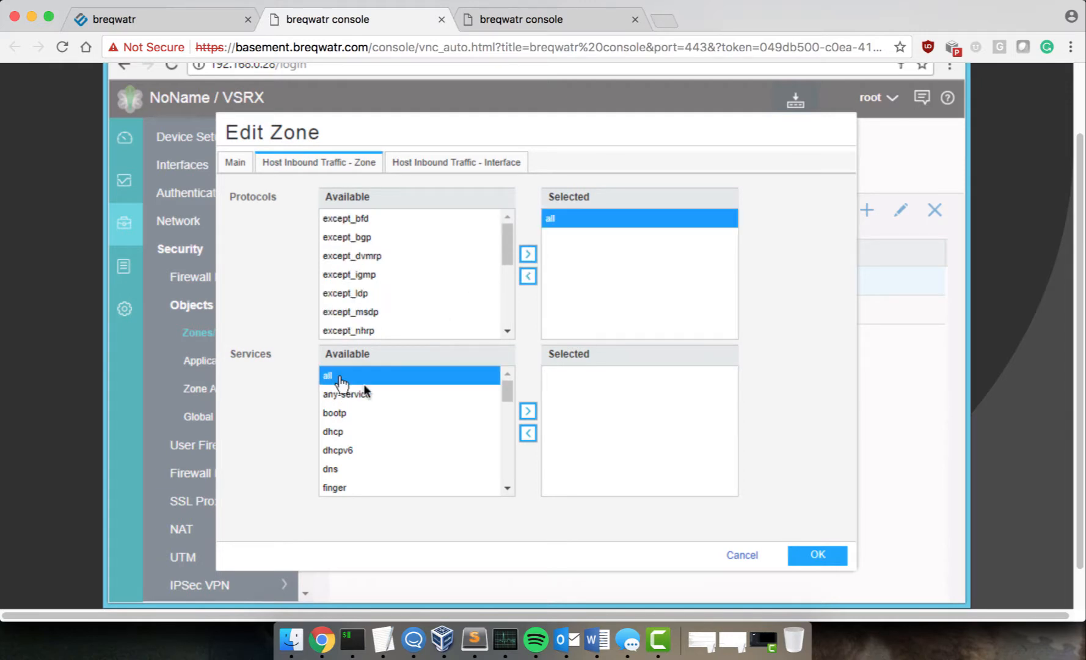
left_click(534, 411)
left_click(814, 557)
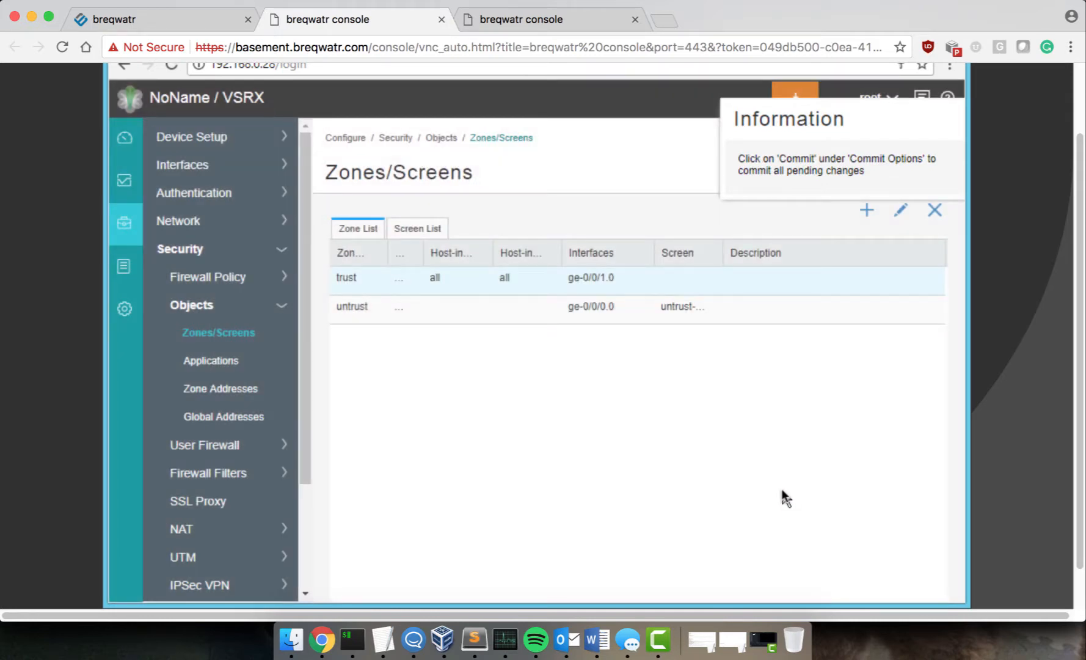
Step: Allow all host-inbound protocols and services in the untrust zone
left_click(397, 315)
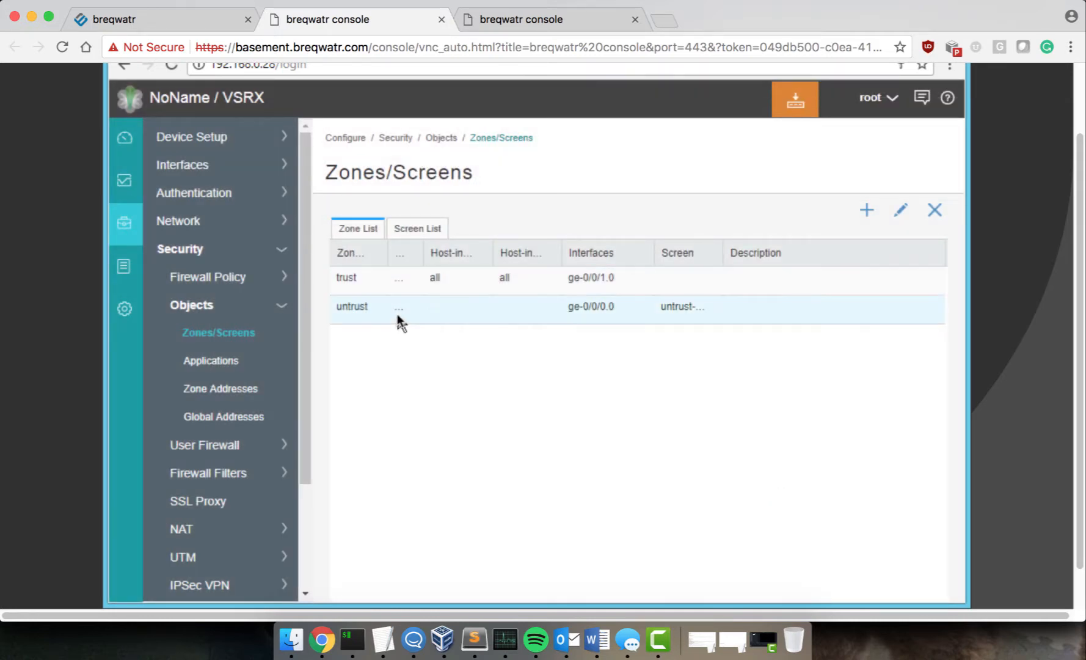
left_click(899, 213)
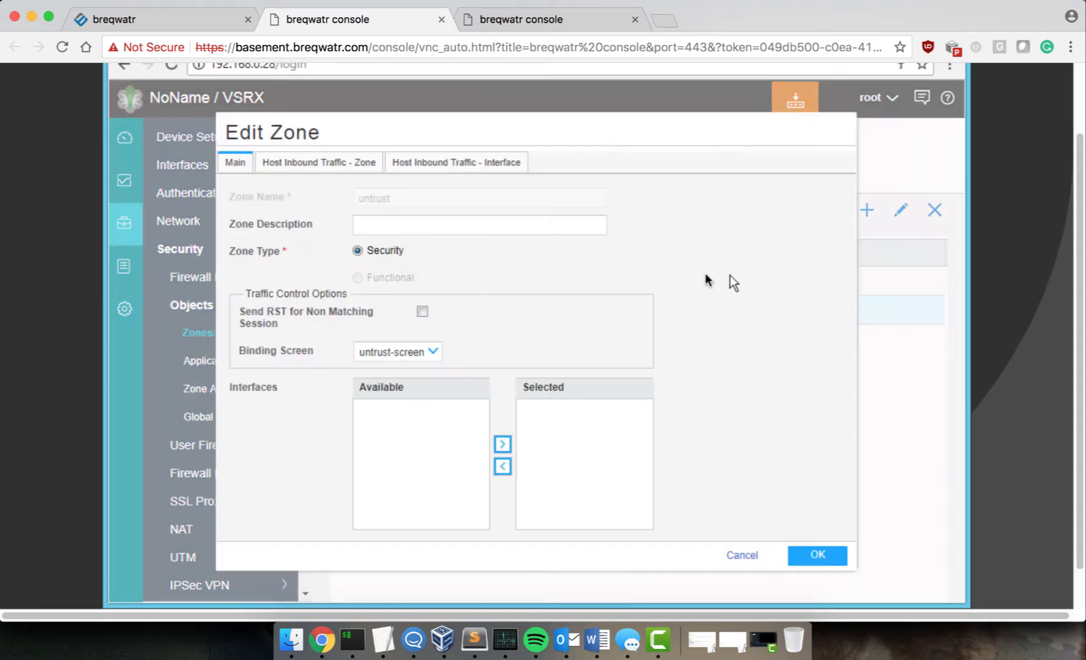
left_click(340, 165)
left_click(343, 218)
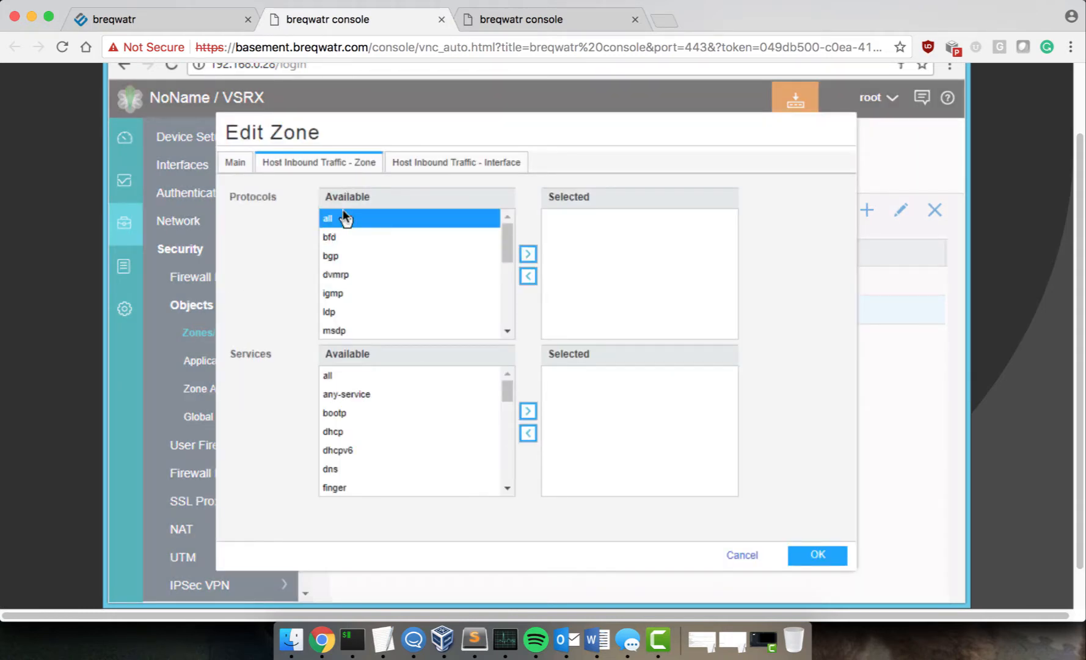
left_click(527, 254)
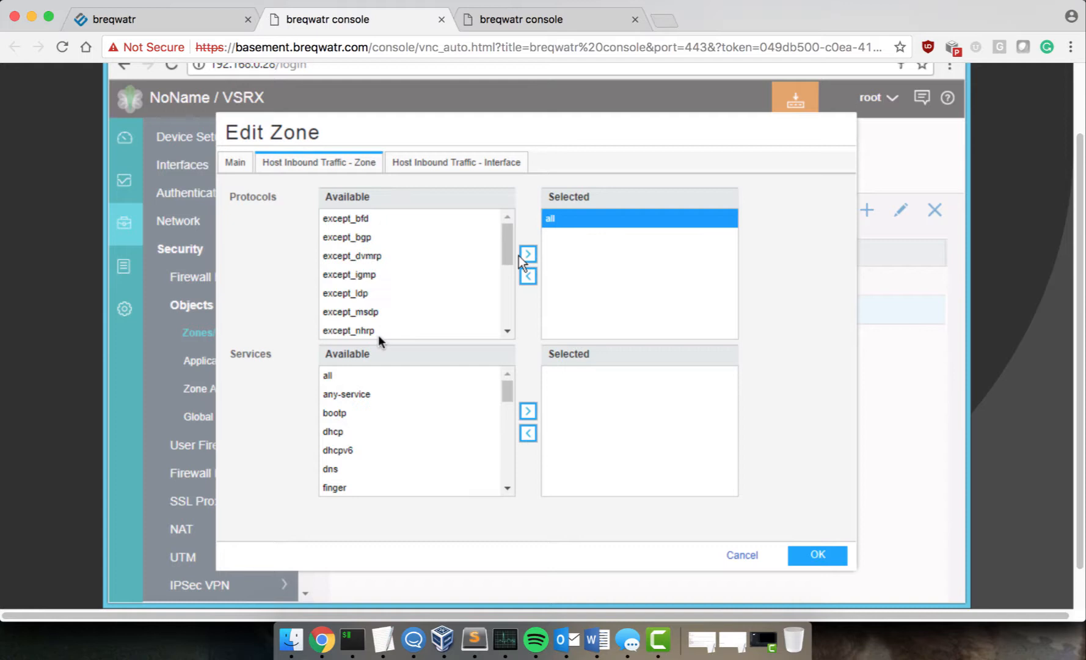
left_click(359, 375)
left_click(528, 411)
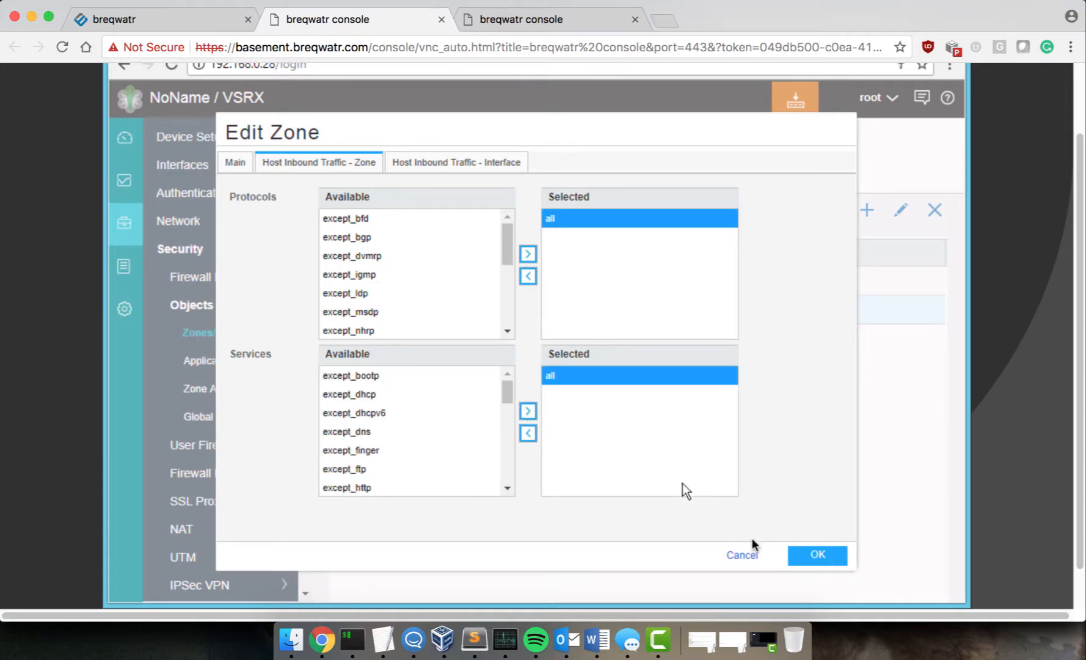
left_click(826, 559)
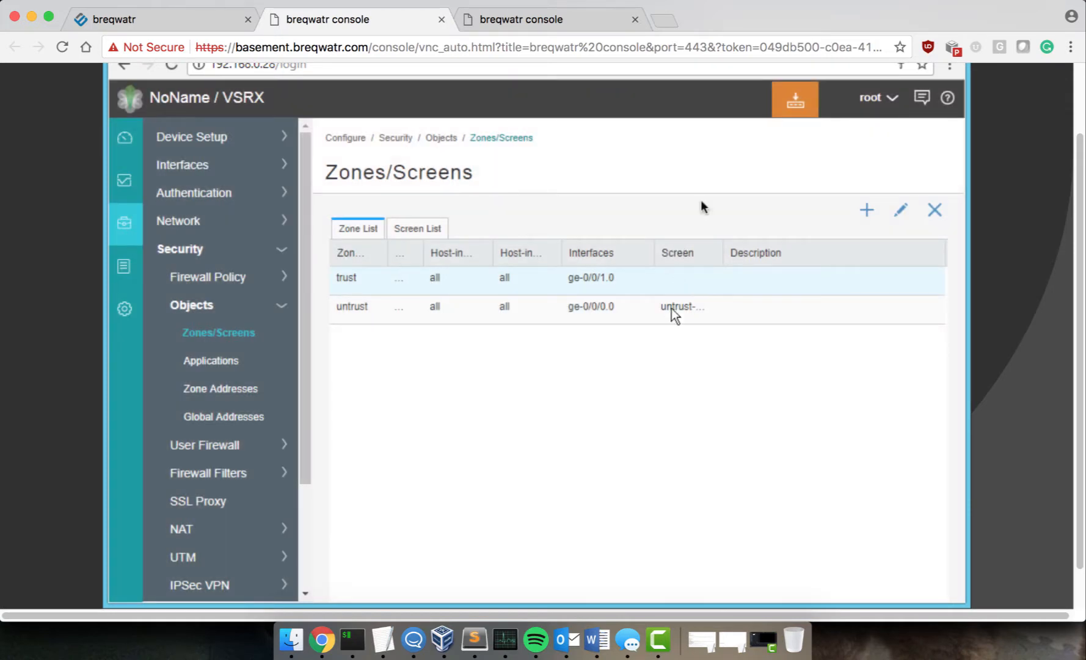
Step: Commit the pending configuration and dismiss the success message
left_click(794, 102)
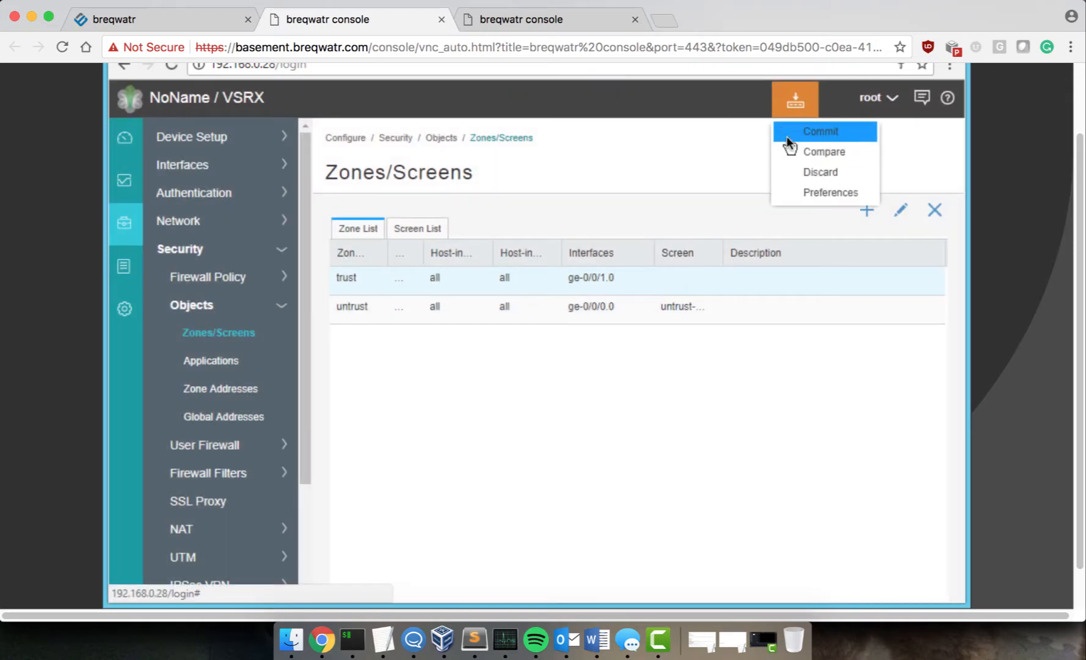
left_click(787, 134)
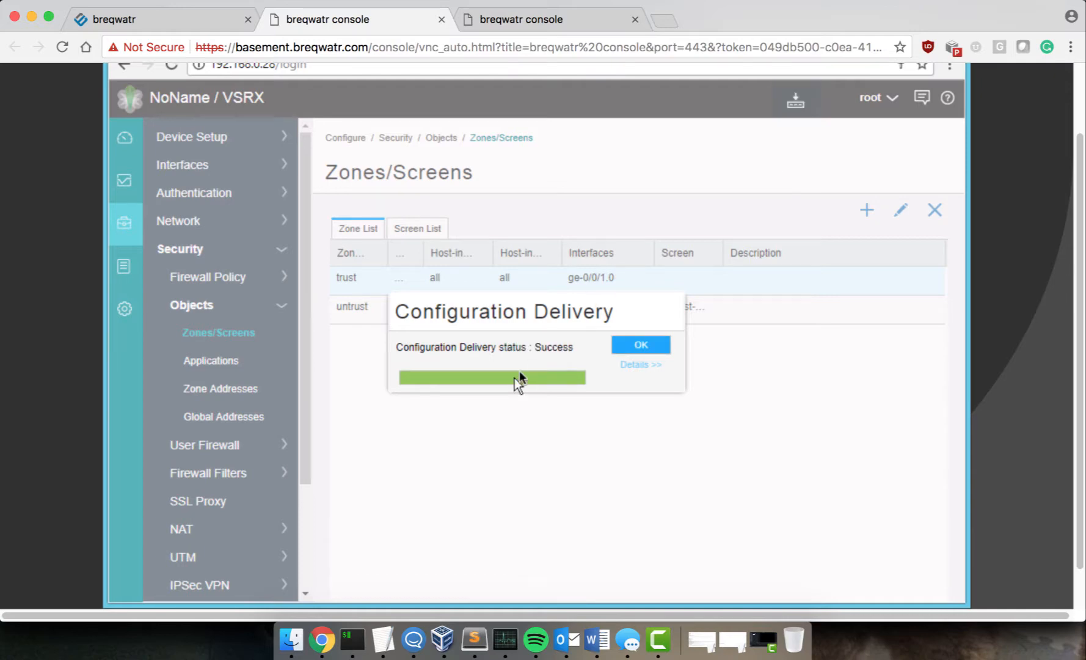
left_click(641, 349)
Step: Ping 192.168.40.40 from the outside host in the top terminal pane
key("ctrl+Right")
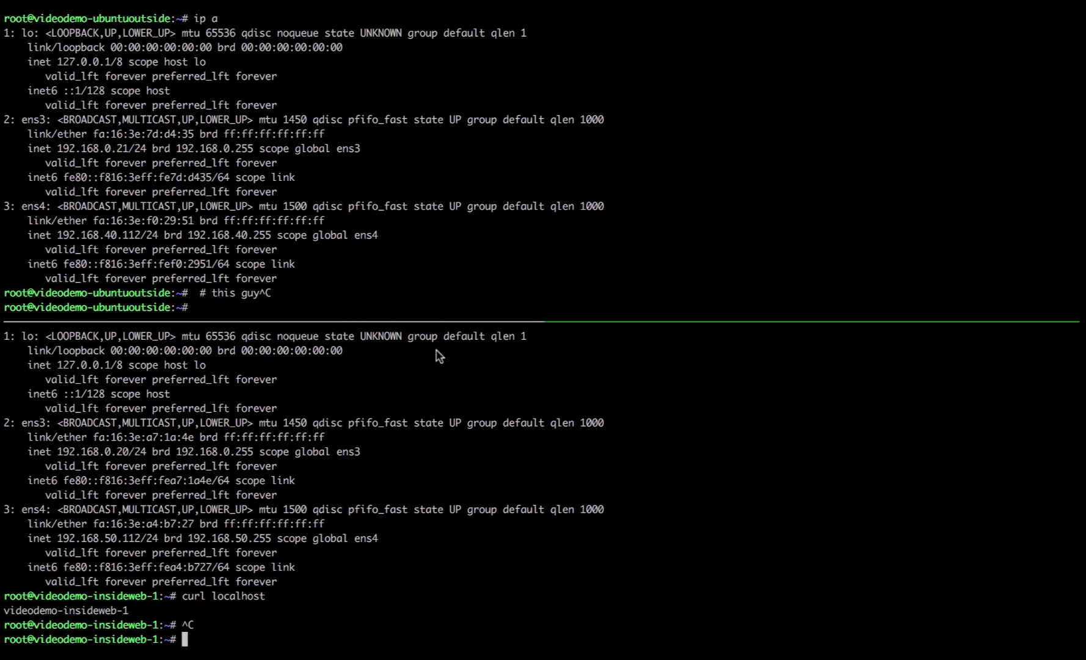
key("Return")
key("ctrl+b")
key("Up")
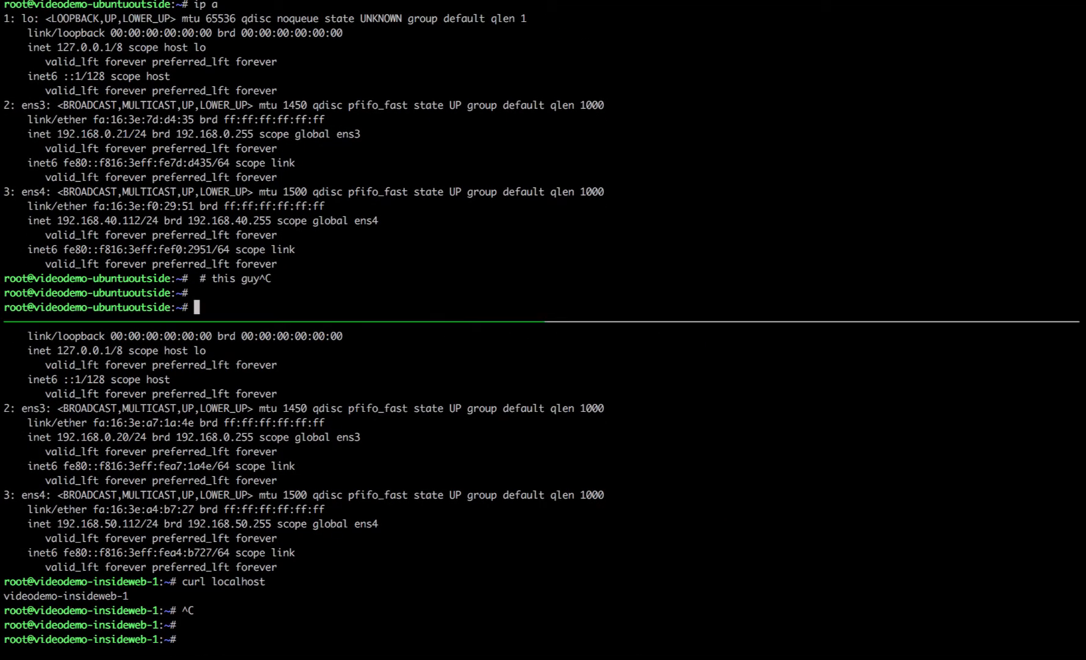
type("ping 192.1")
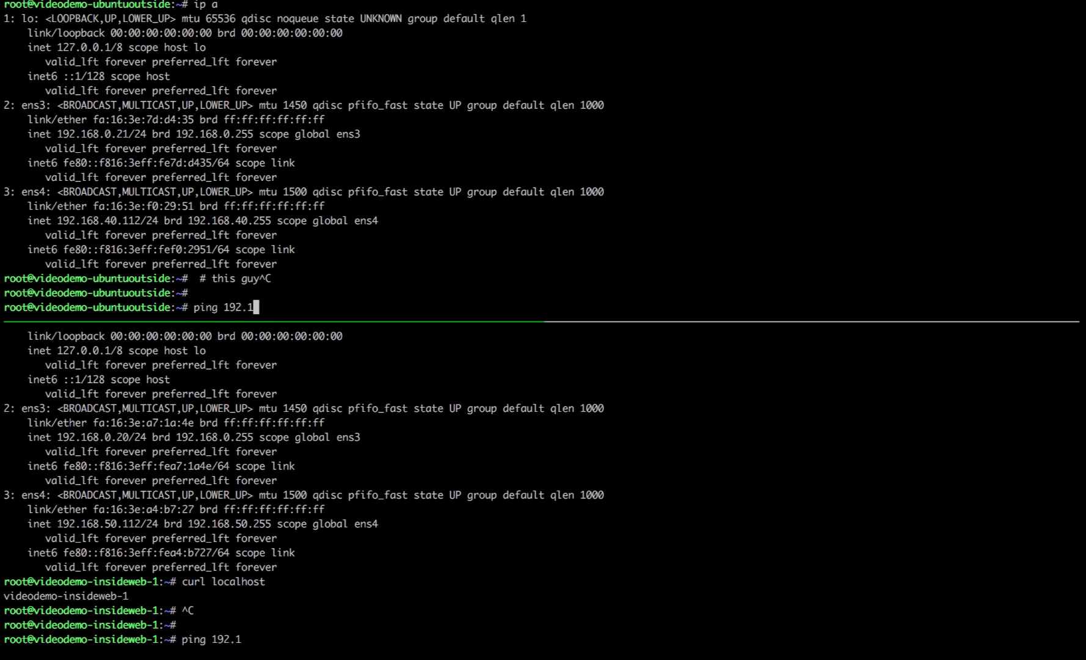
type("68.40.40")
key("BackSpace")
key("BackSpace")
type(".40")
key("Return")
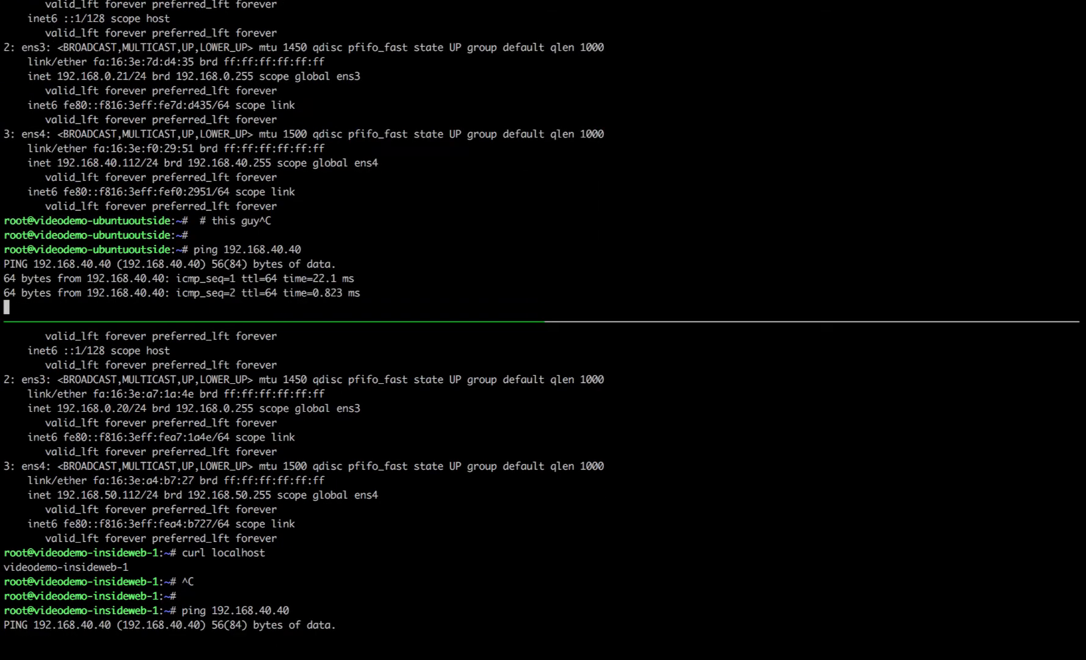
Step: Ping 192.168.50.40 from the inside web server, then stop both pings
key("ctrl+b")
key("Down")
key("ctrl+c")
key("Up")
key("BackSpace")
key("Left")
key("Left")
key("Left")
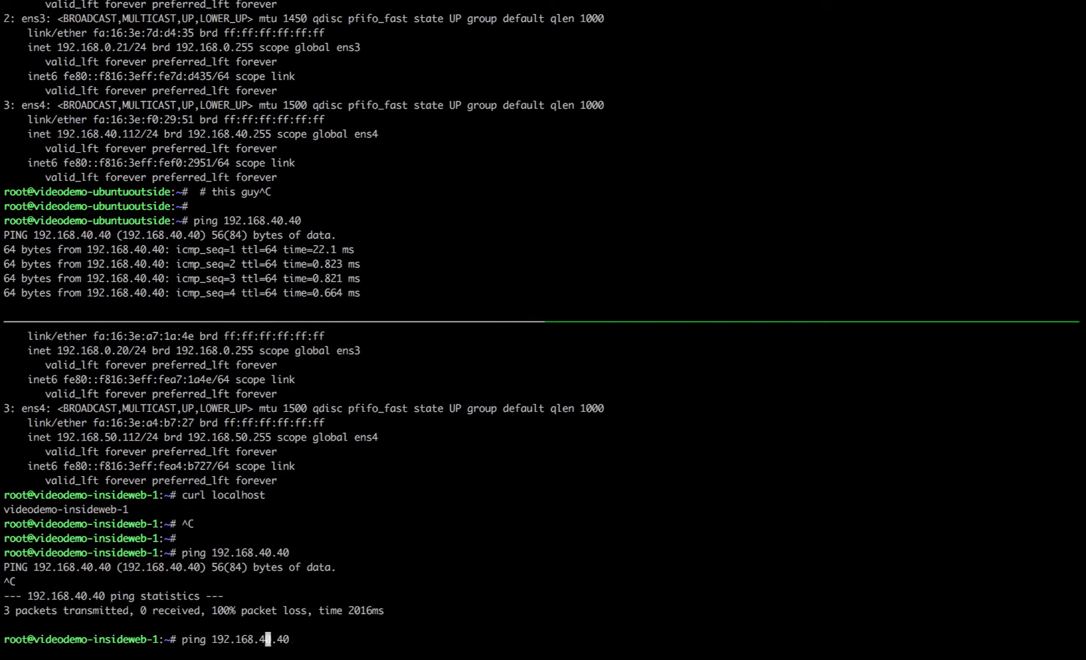
key("BackSpace")
type("5")
key("Return")
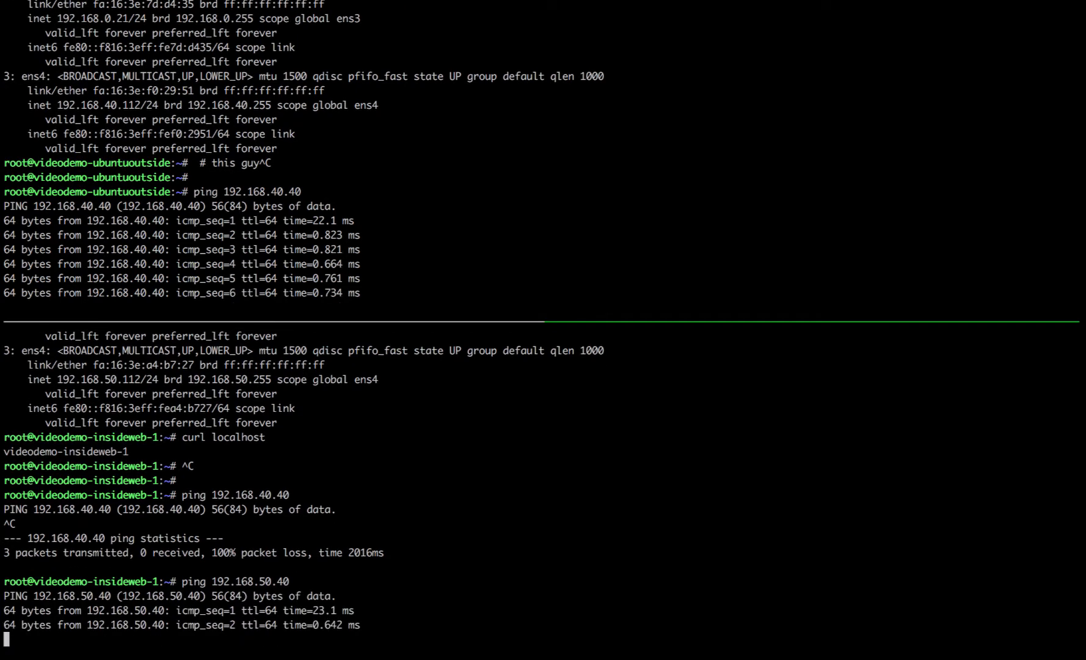
key("ctrl+c")
key("ctrl+b")
key("Up")
key("ctrl+c")
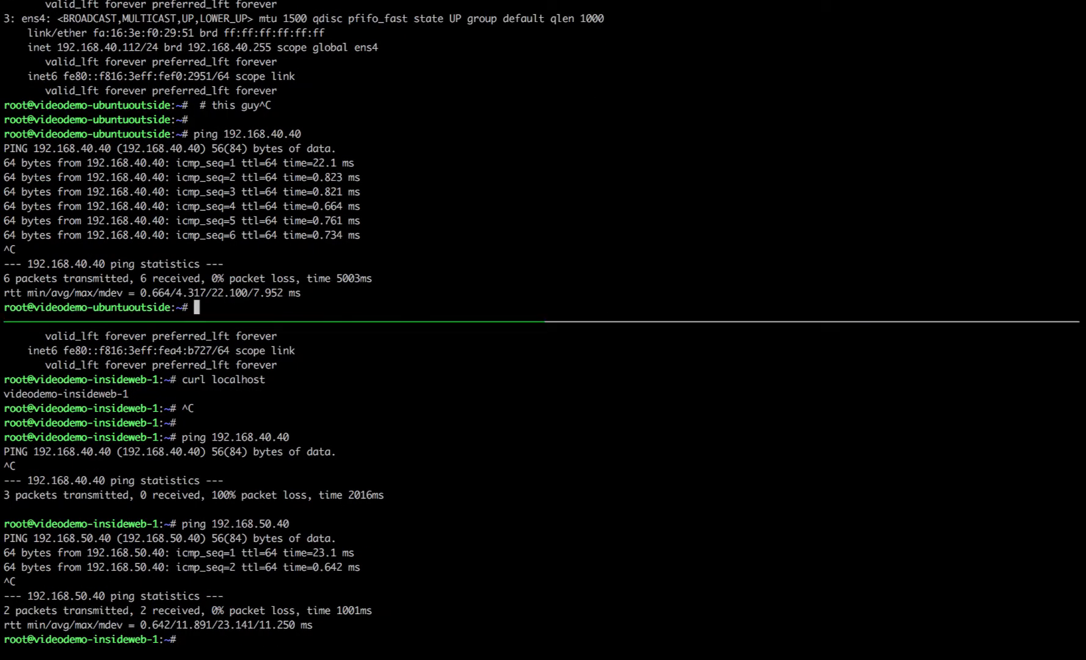
key("ctrl+Left")
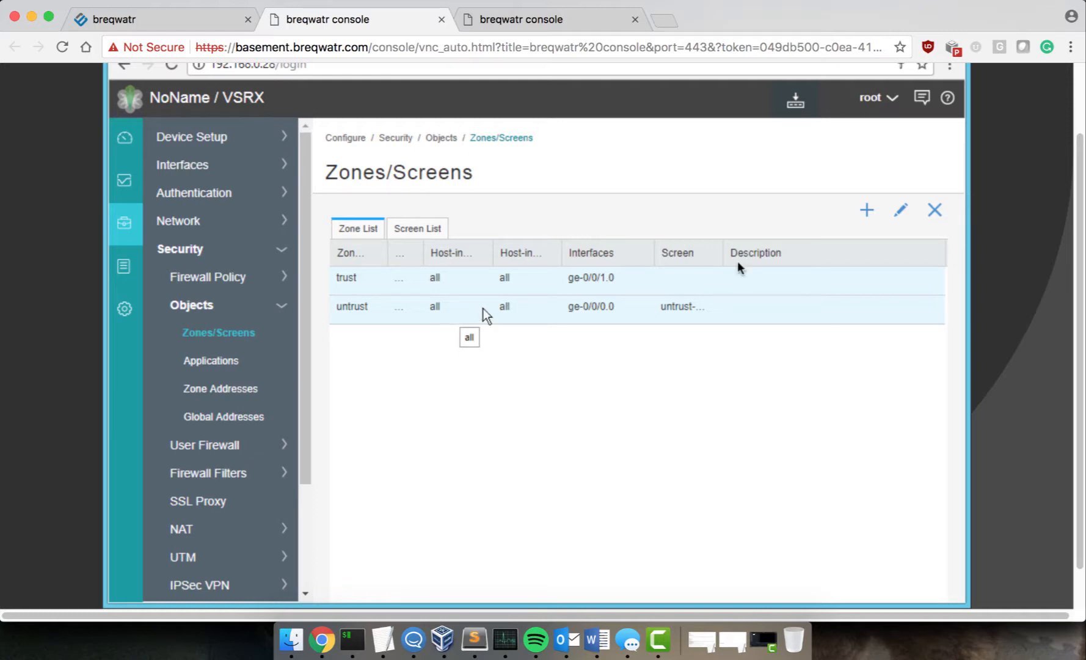
Step: Go to Security > Firewall Policy > Rules and start creating a new rule
key("super+Tab")
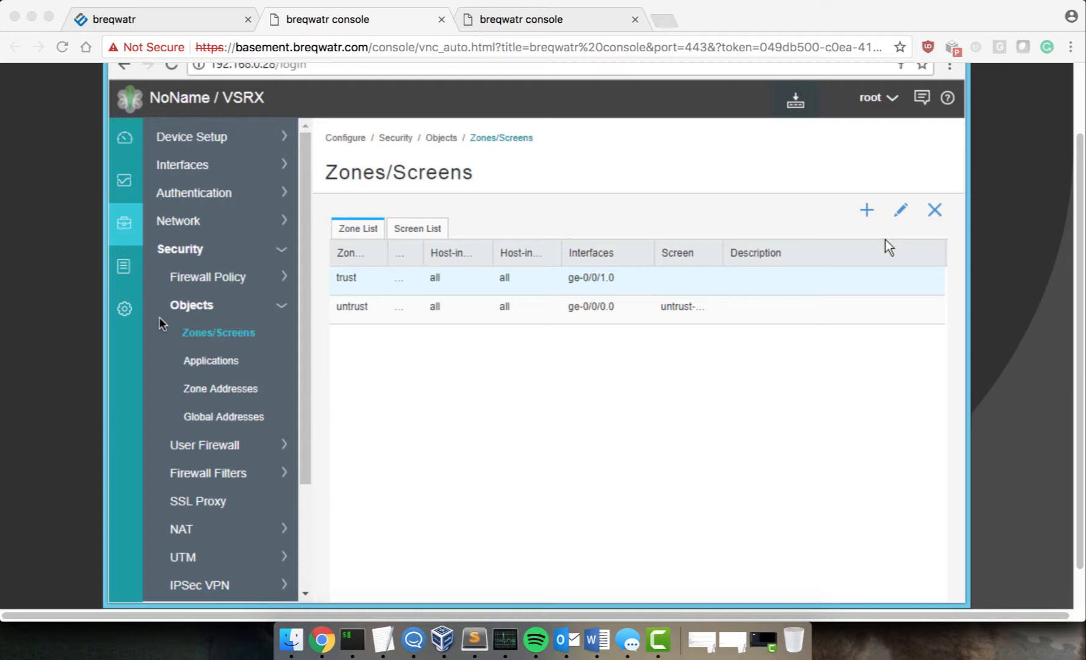
left_click(210, 276)
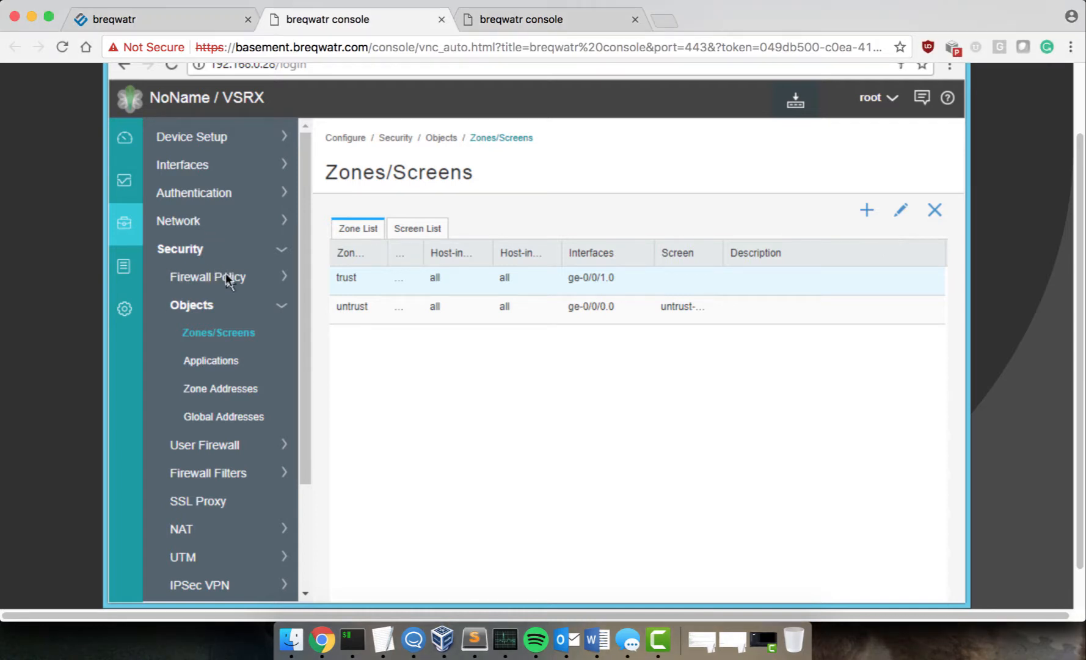
left_click(226, 274)
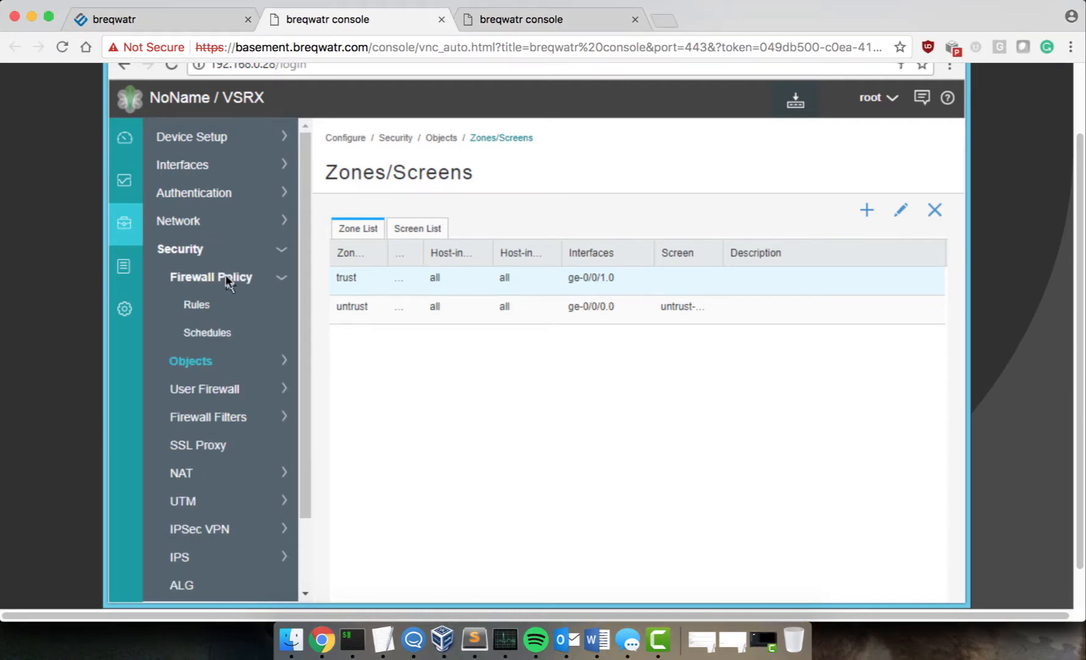
left_click(202, 299)
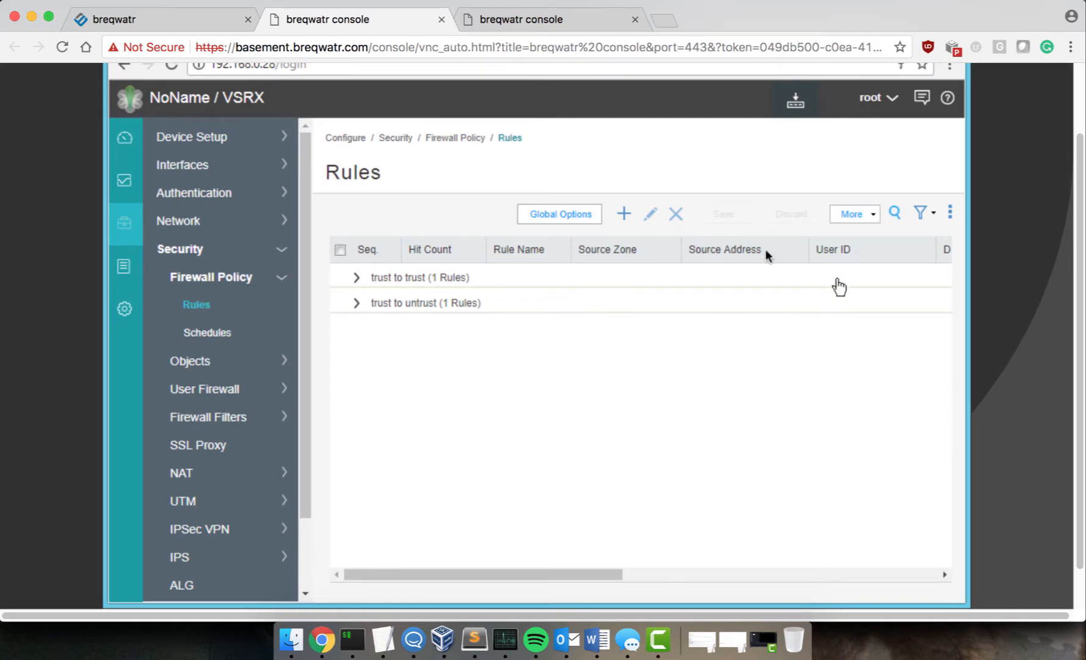
left_click(623, 214)
Step: Name the rule 'untrustToTrust' and set its source zone to untrust
left_click(383, 268)
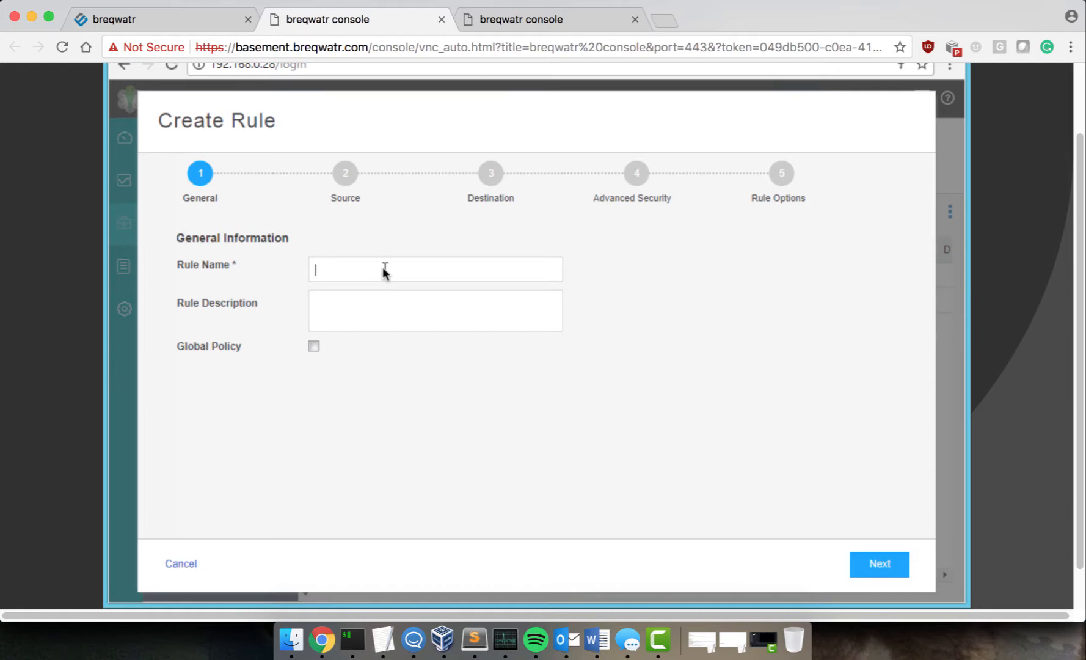
type("untrust to trust")
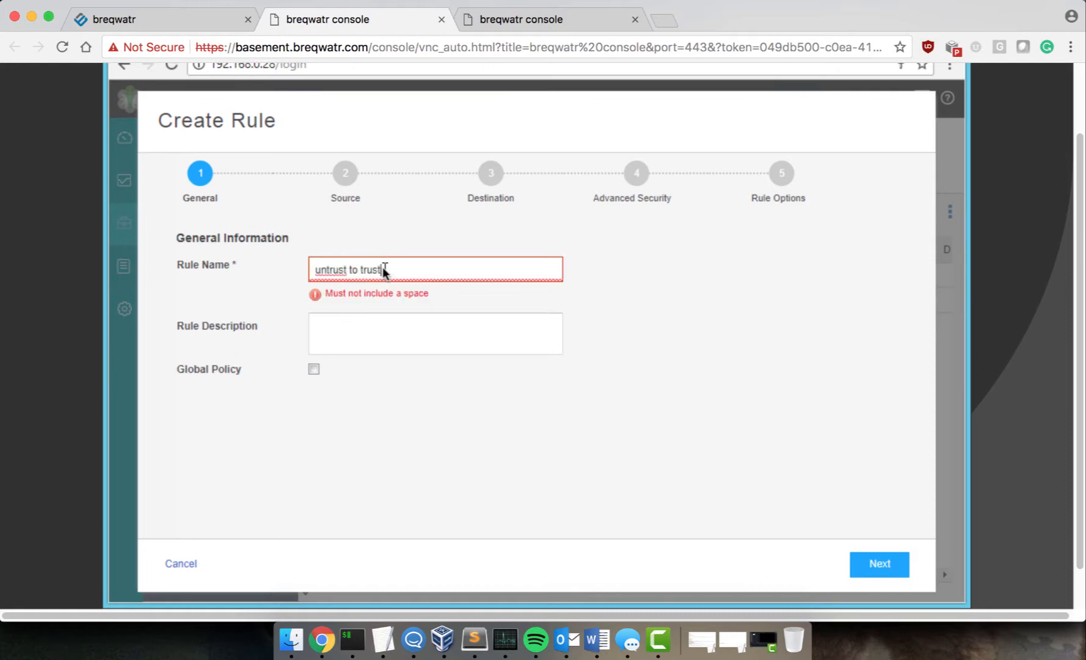
key("BackSpace")
key("BackSpace")
type("ToT")
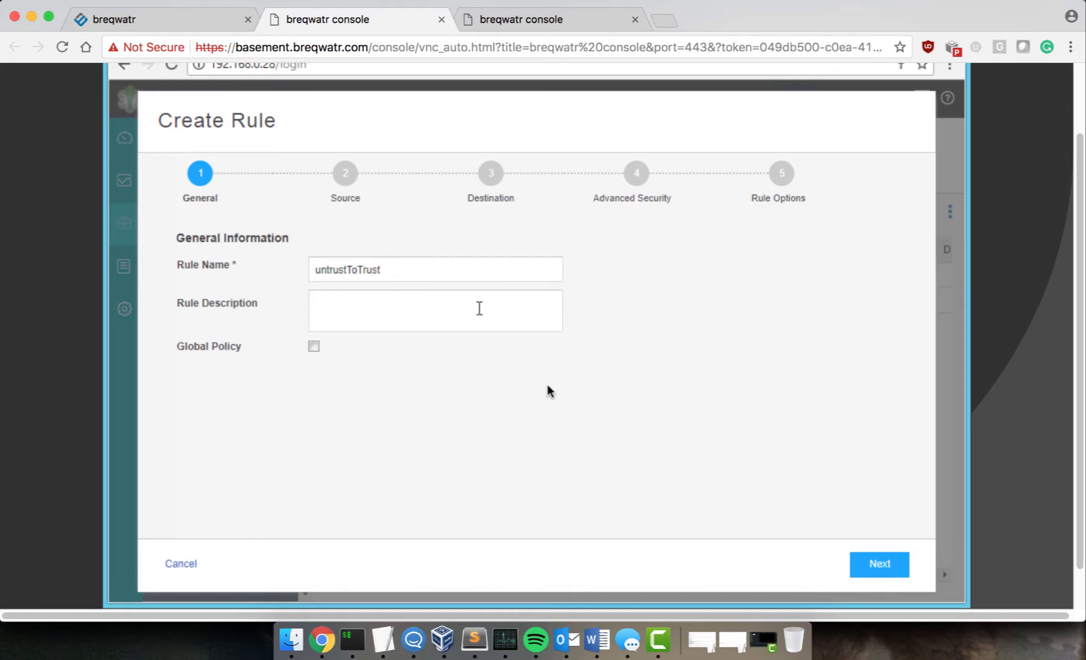
left_click(881, 561)
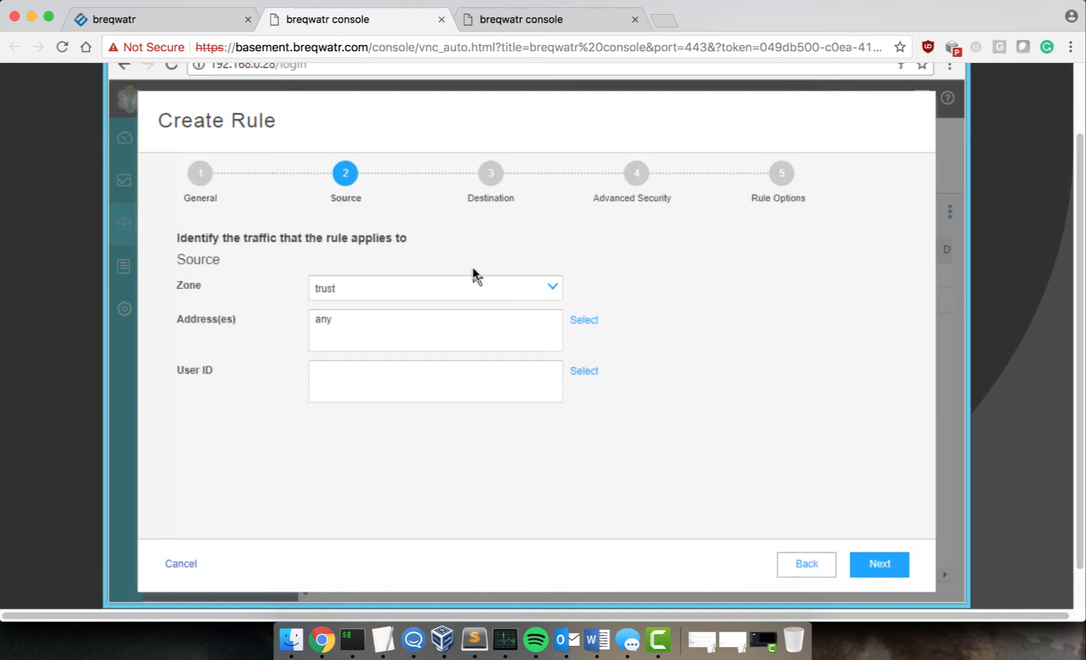
left_click(362, 292)
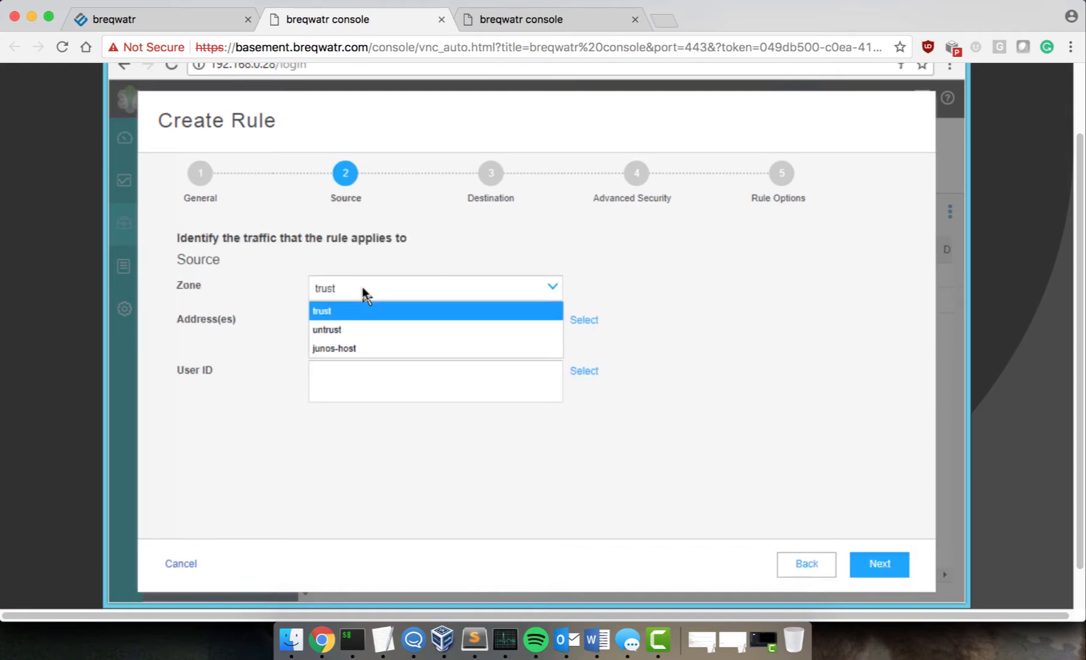
left_click(340, 329)
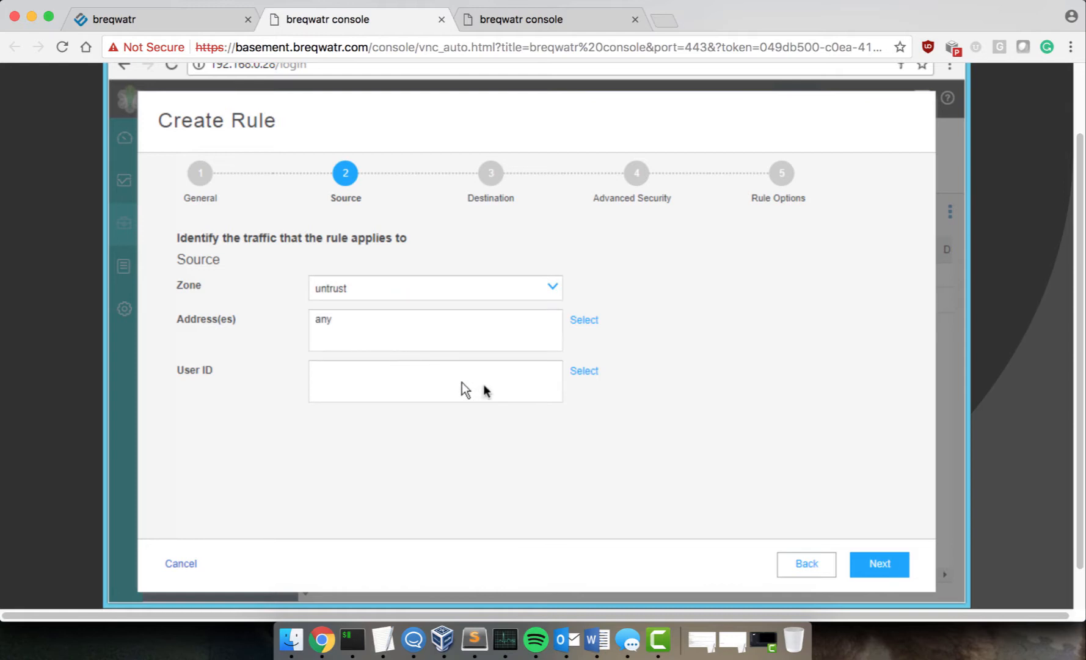
Step: Set the rule action to permit and finish the wizard to create the rule
left_click(898, 566)
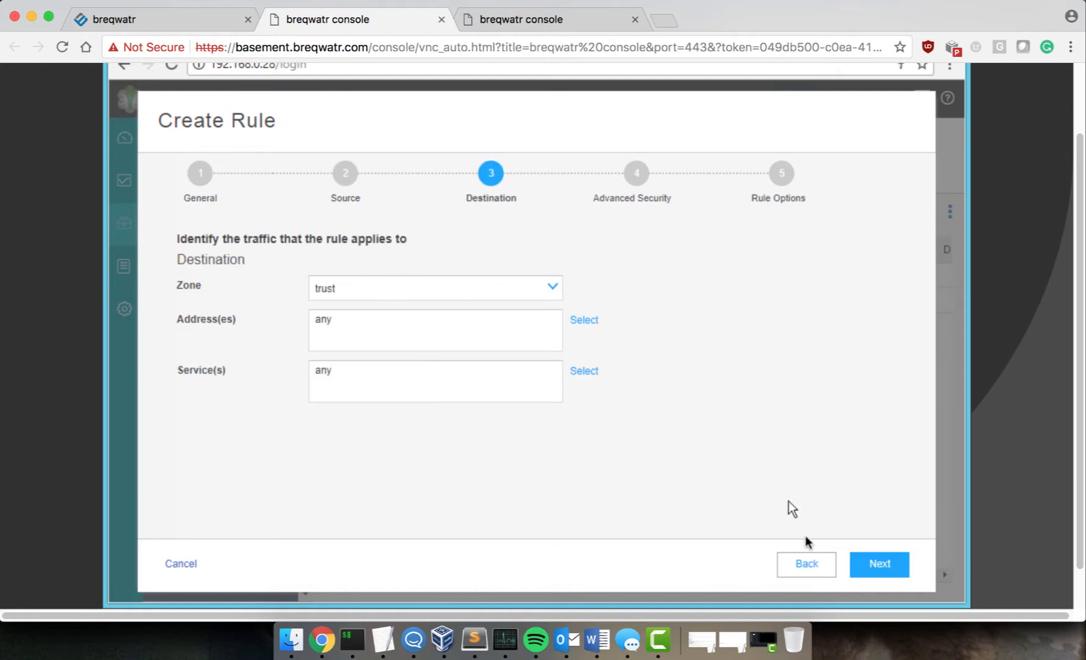
left_click(885, 563)
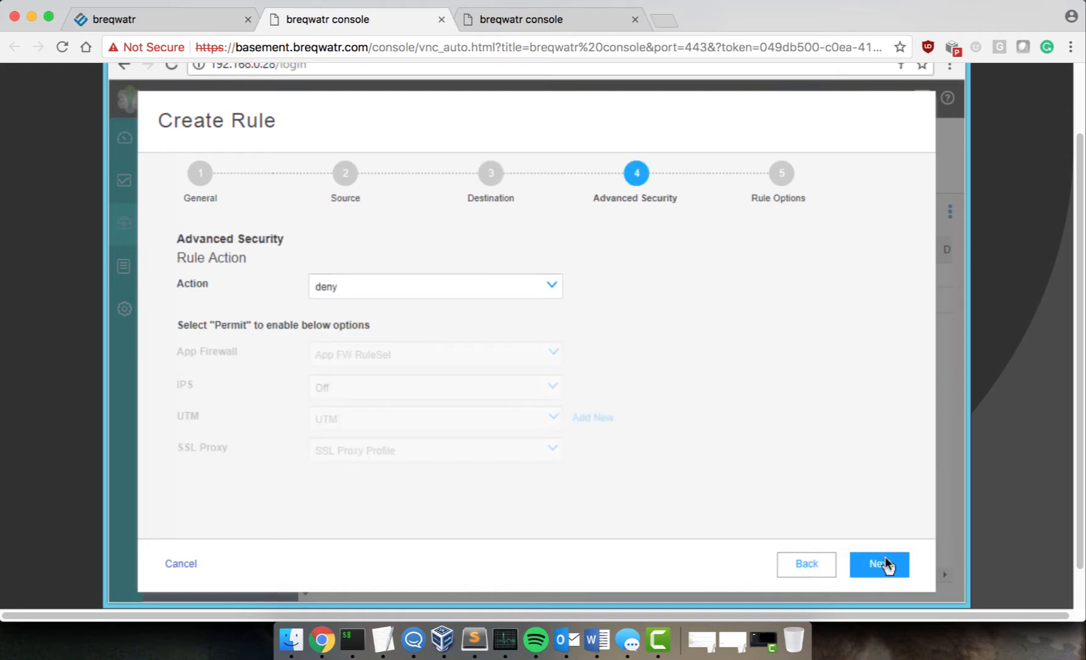
left_click(496, 281)
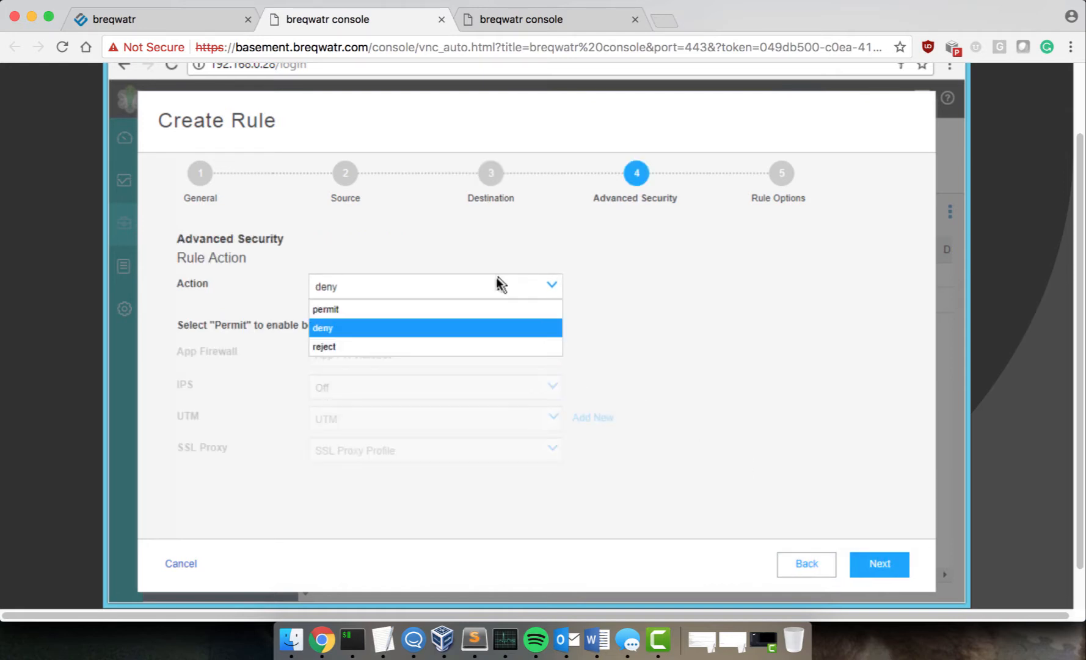
left_click(472, 311)
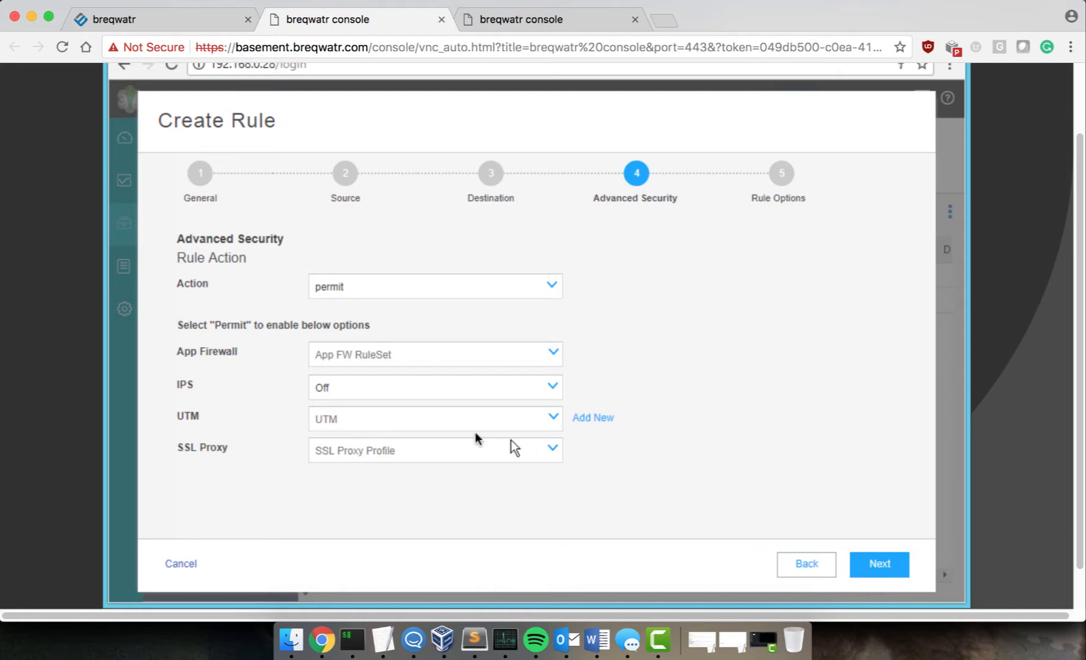
left_click(452, 384)
left_click(434, 408)
left_click(869, 567)
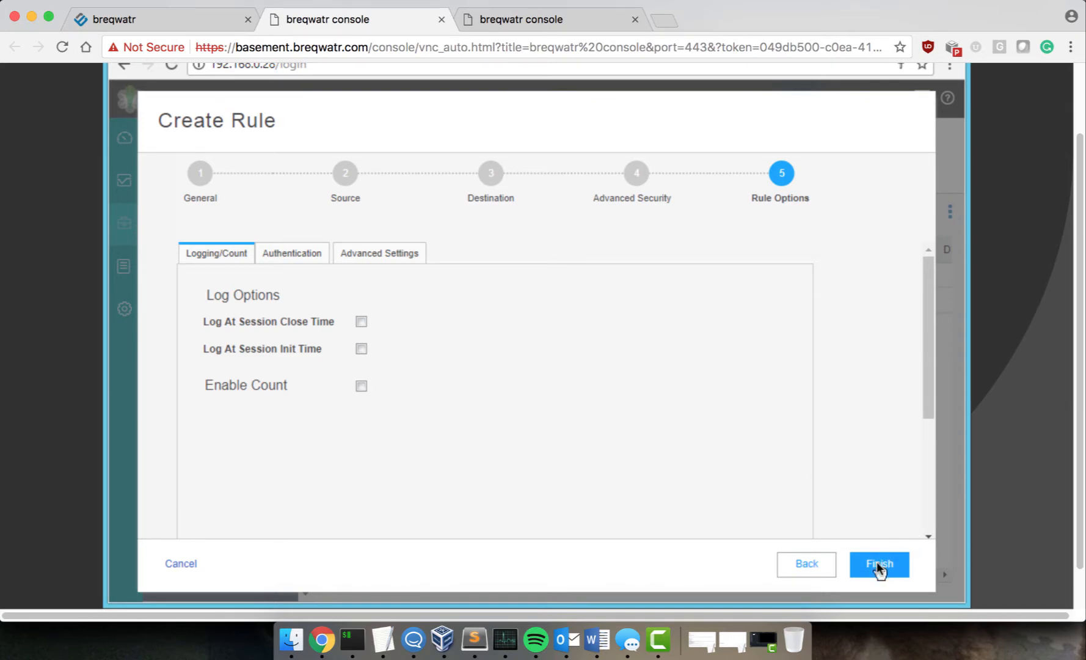
left_click(876, 562)
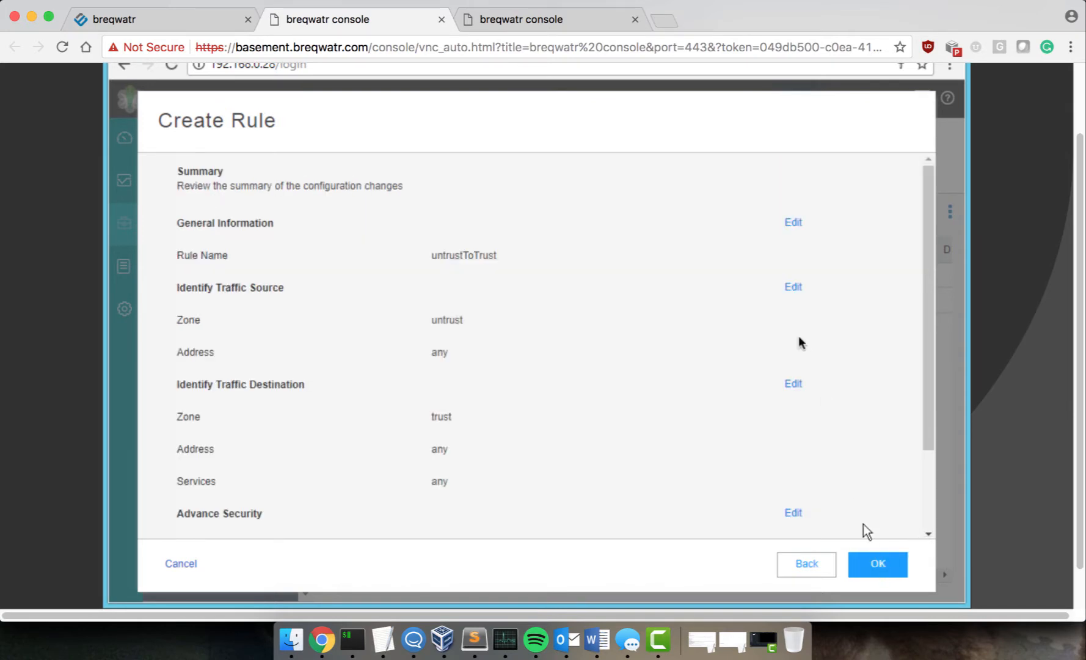
left_click(875, 556)
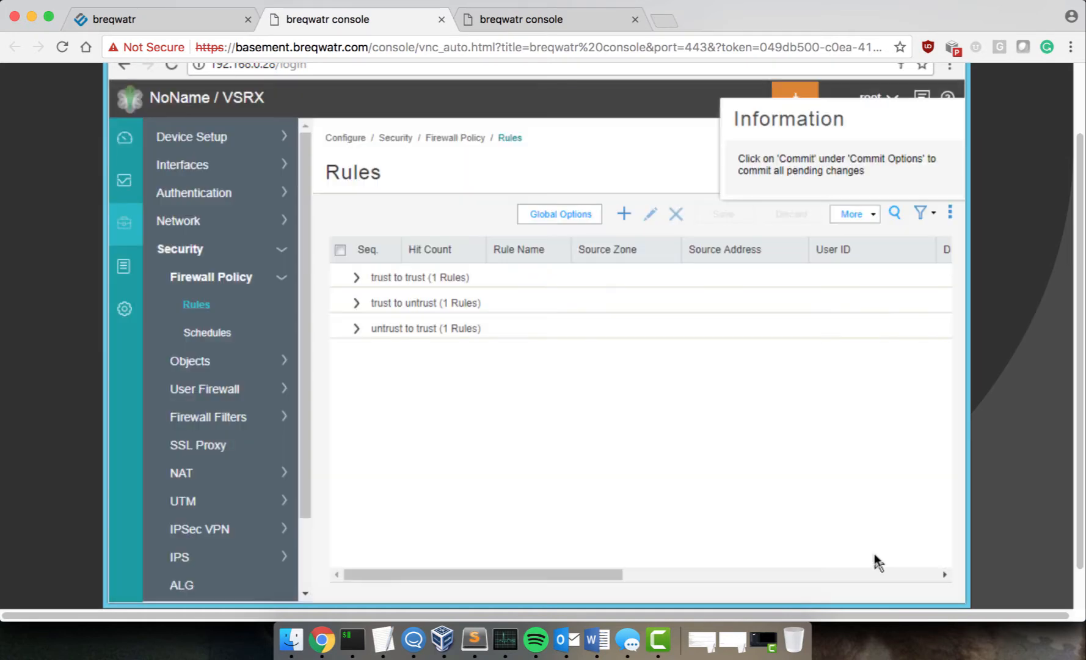
Step: Commit the untrustToTrust rule on the vSRX and return to the host terminal panes
left_click(792, 96)
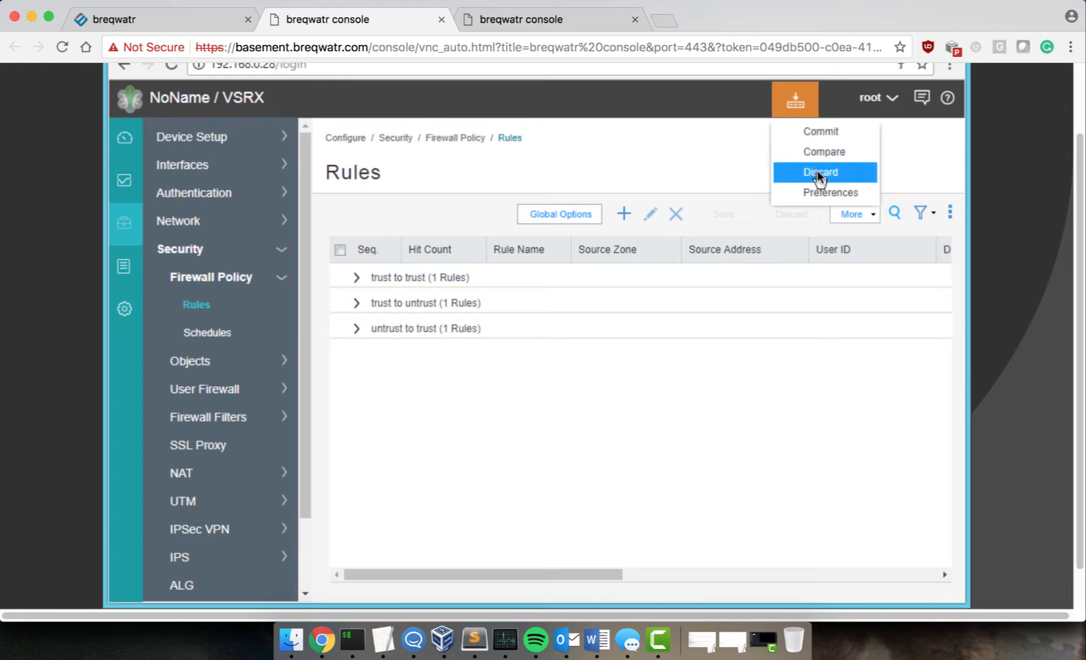
left_click(821, 131)
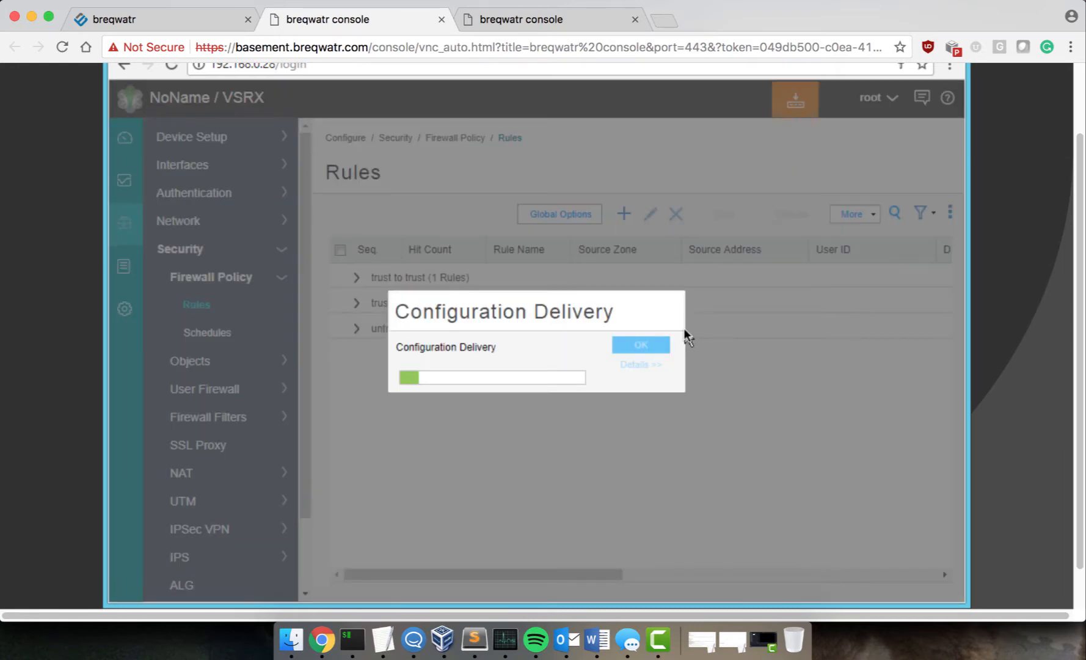
key("ctrl+Right")
key("Return")
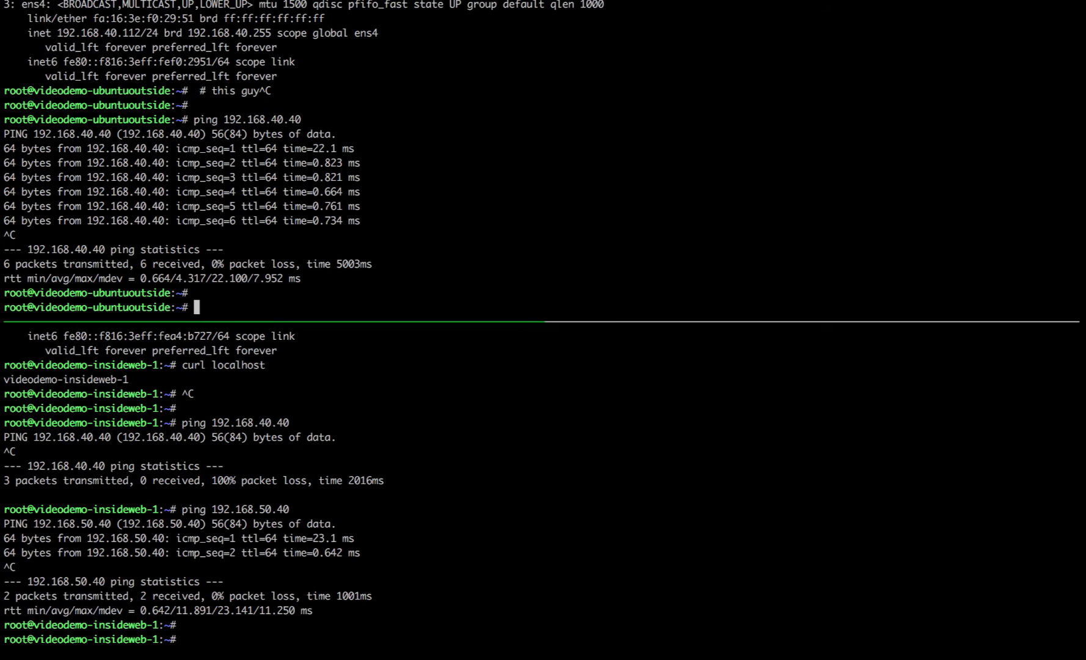
Step: List routes, then add 192.168.50.0/24 via 192.168.40.40 (outside) and 192.168.40.0/24 via 192.168.50.40 (inside)
type("ip route")
key("Return")
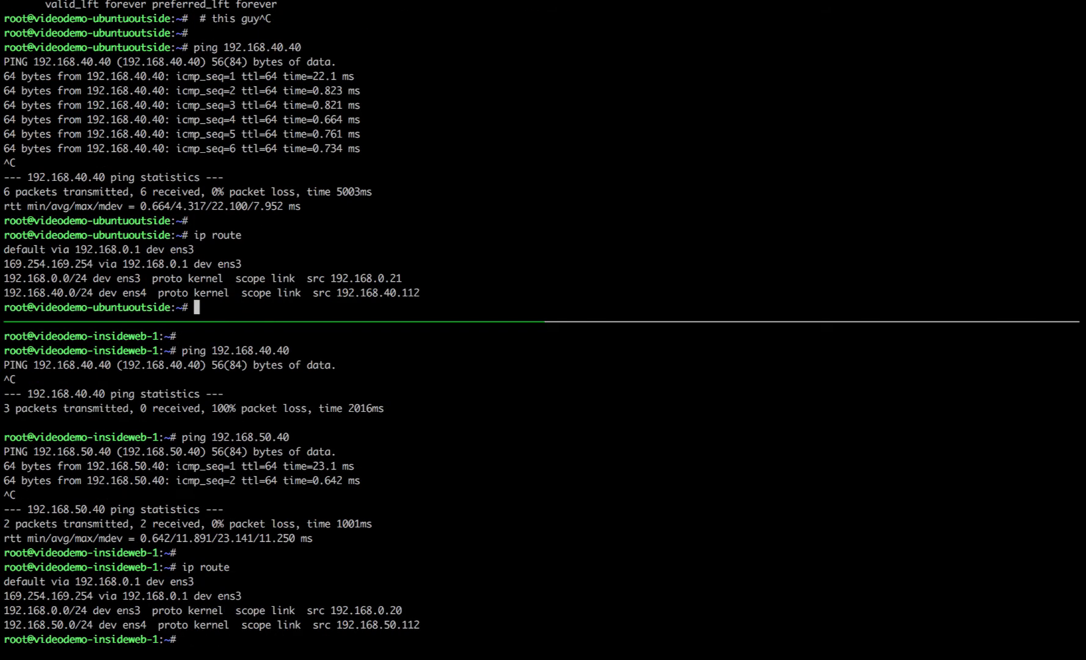
type("ip route add 192.")
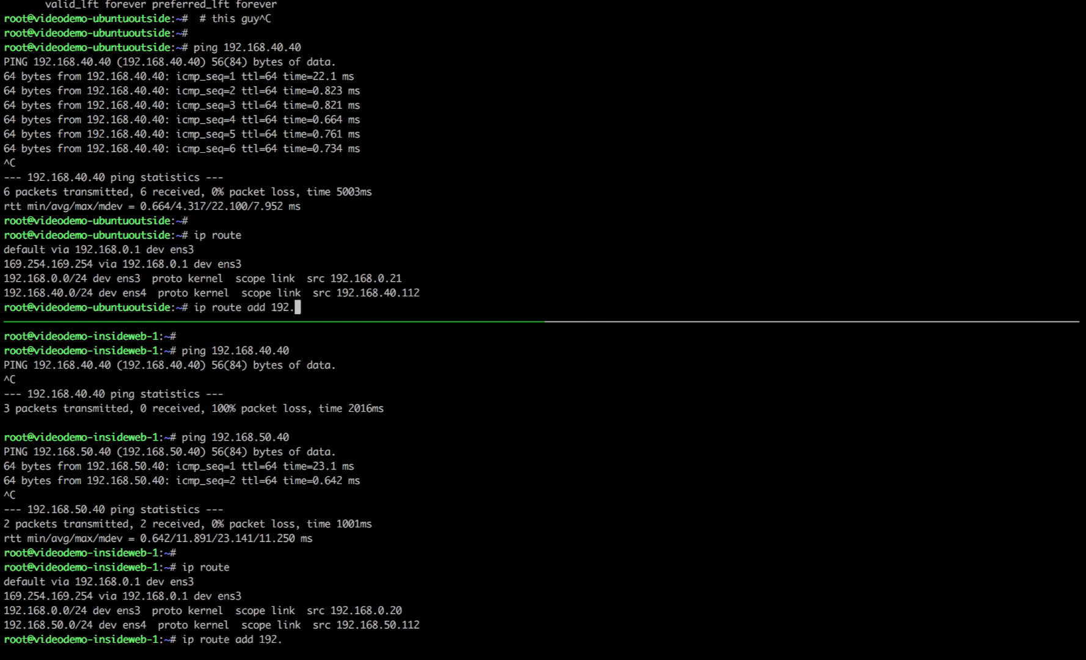
type("168.50")
key("ctrl+b")
type("oute add 192.168.")
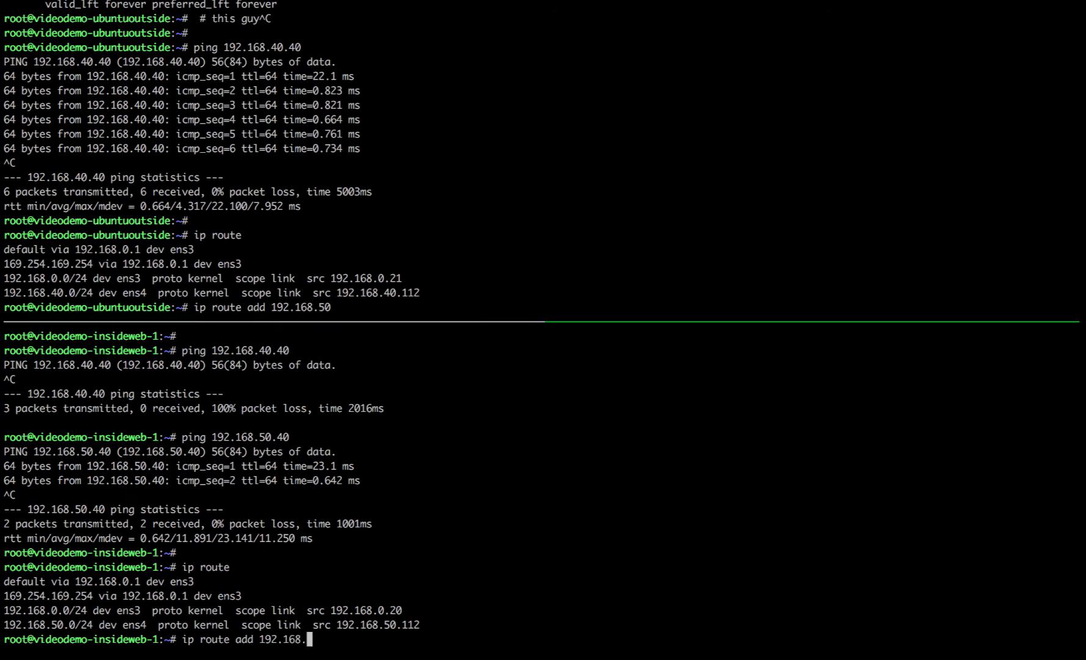
type("40.0 via 192.168.")
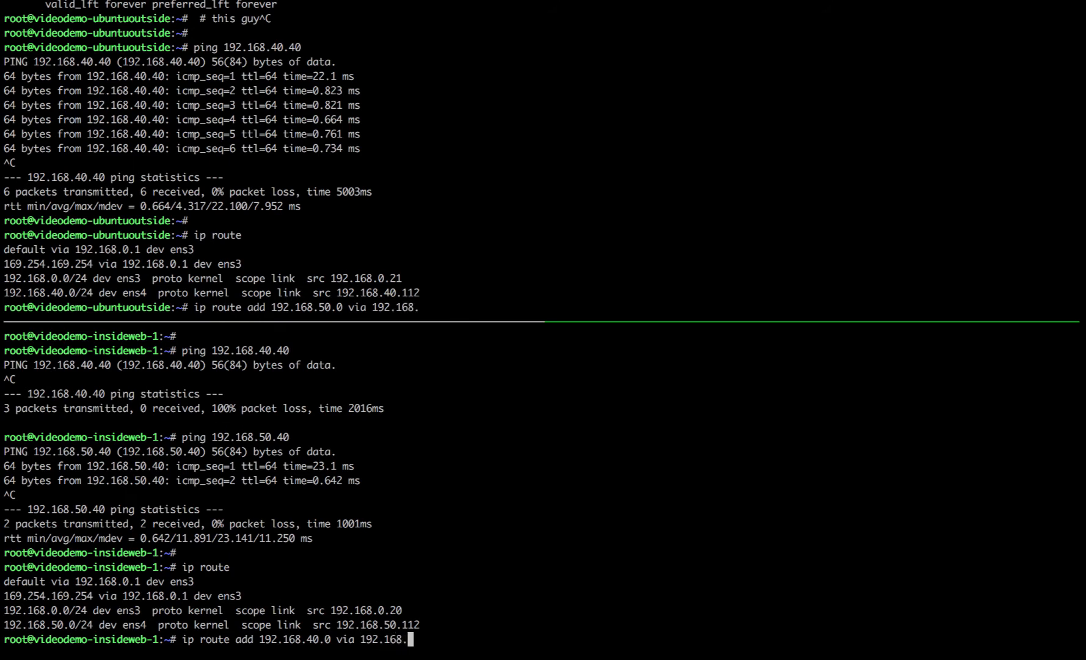
type("50")
key("ctrl+b")
type("o40")
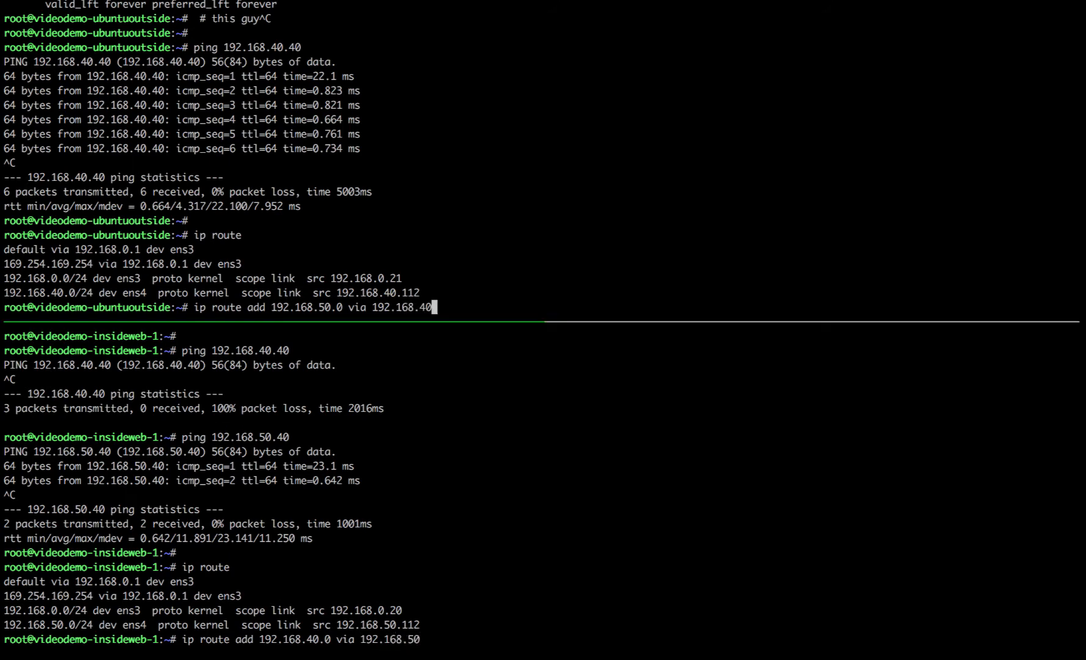
type(".40")
key("Left")
key("Left")
key("Left")
key("Left")
key("Left")
key("Left")
key("Left")
key("Left")
key("Left")
key("Left")
key("Left")
key("Left")
key("Left")
key("Left")
key("Left")
key("Left")
key("Left")
key("Left")
type("/24")
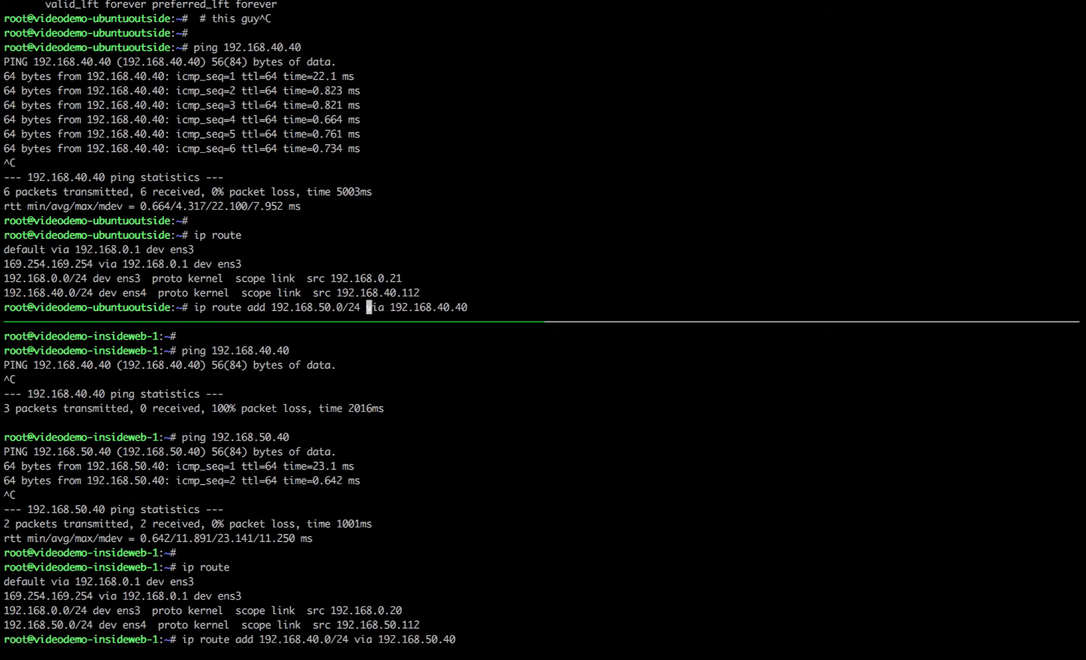
key("Right")
key("Right")
key("Right")
key("Right")
key("Right")
key("Right")
key("Right")
key("Right")
key("Right")
key("Right")
key("Right")
key("Right")
key("Right")
key("Right")
key("Right")
key("Right")
key("Right")
key("Right")
key("Return")
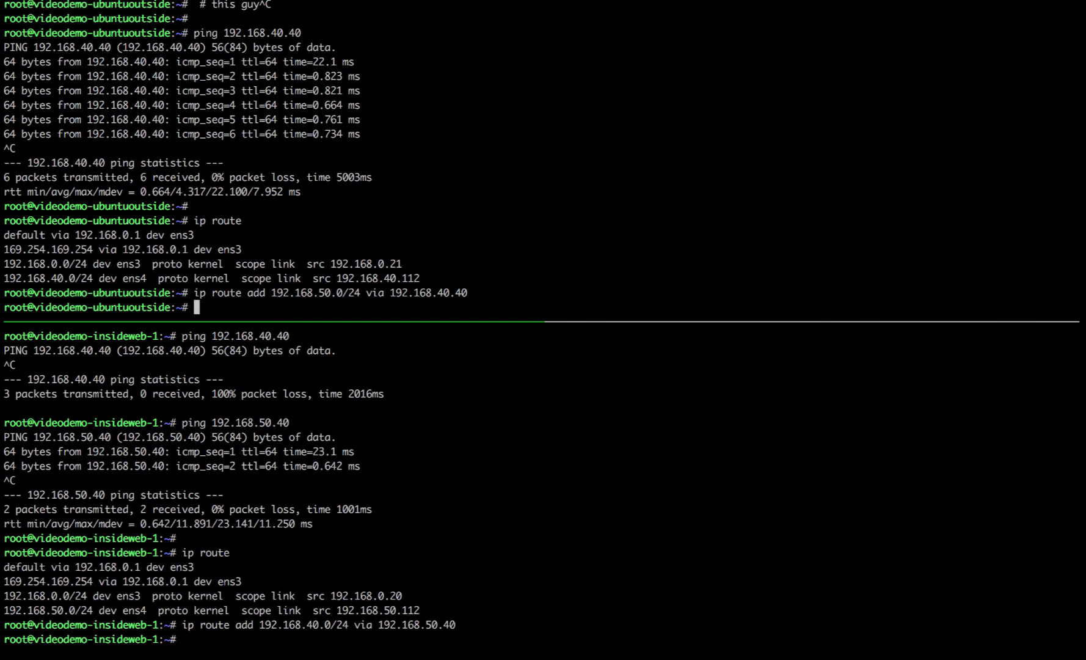
key("ctrl+Left")
Step: Show the inside web server's interface addresses with ip a
key("ctrl+Right")
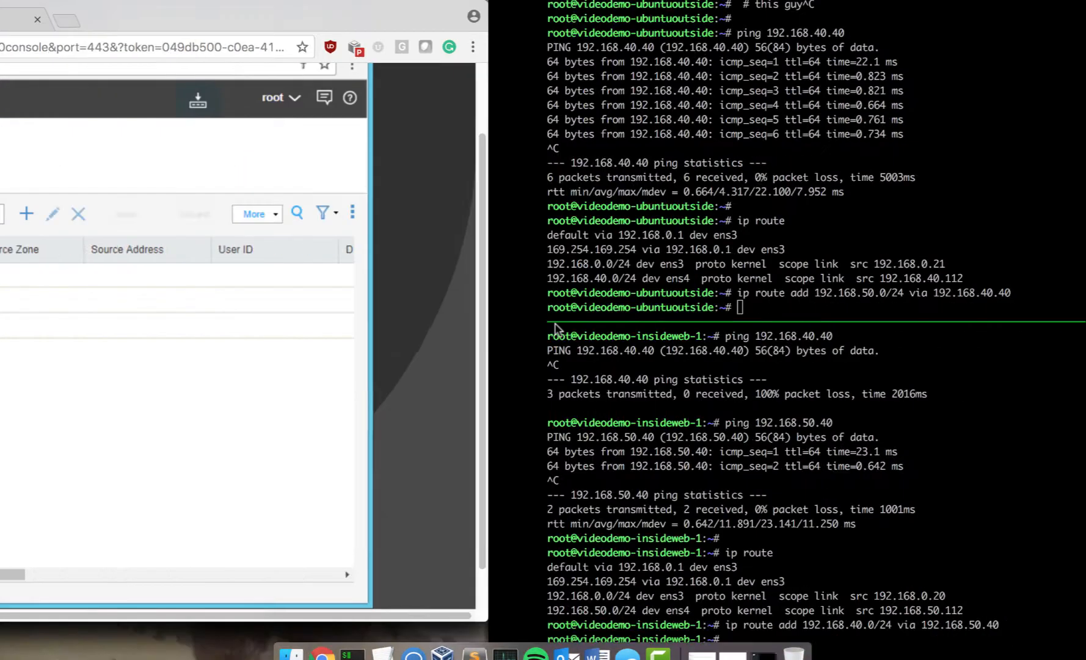
key("Return")
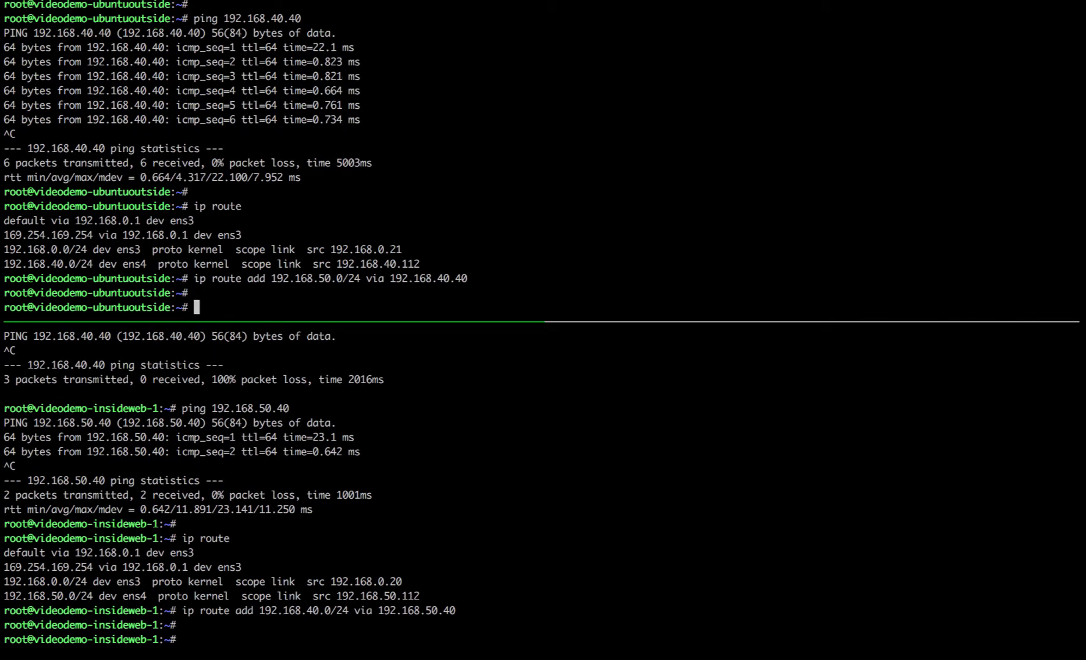
type("ping 192.168.")
key("ctrl+b")
key("Down")
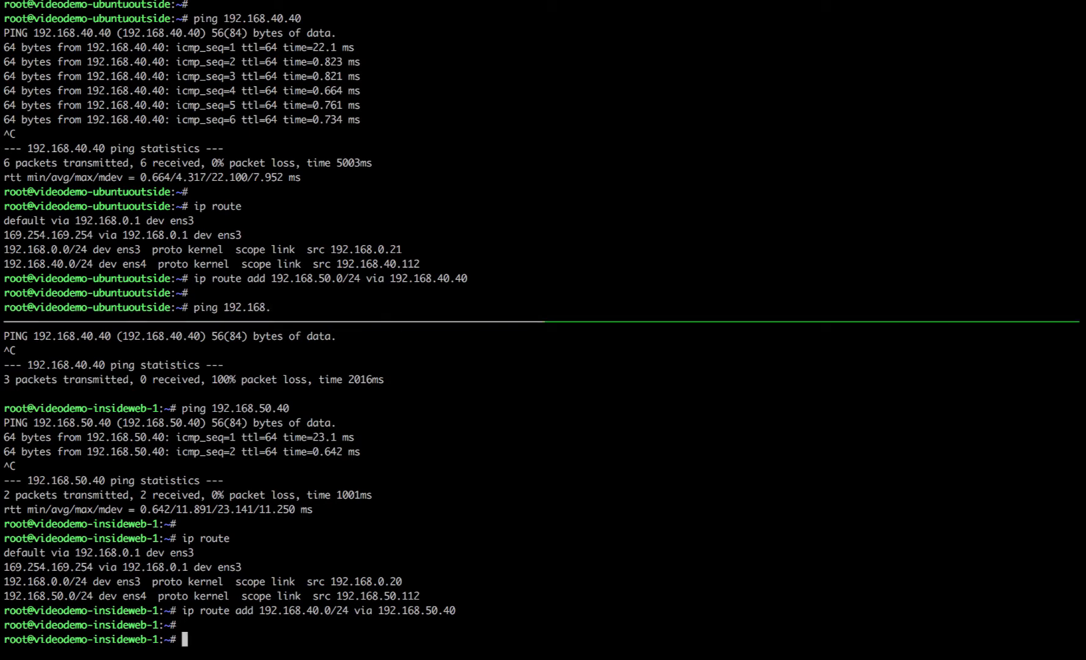
type("ip a")
key("Return")
Step: Ping 192.168.50.112 from the outside host and stop it to view the statistics
key("ctrl+b")
key("Up")
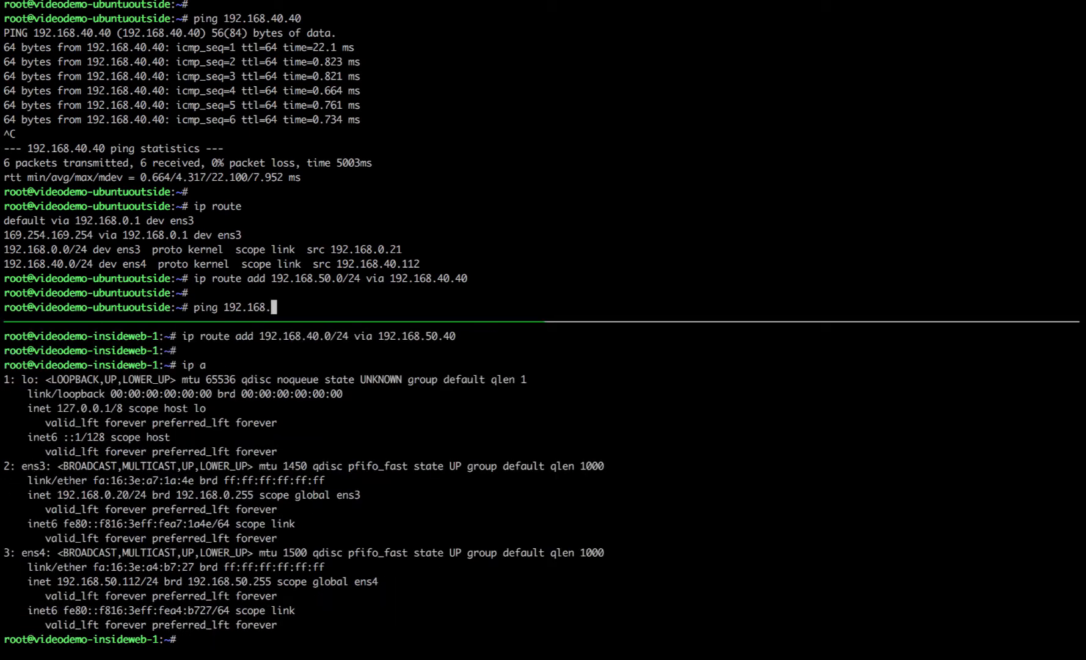
type("50.112")
key("Return")
key("ctrl+c")
Step: Run curl 192.168.50.112 from the outside host, getting videodemo-insideweb-1 back
type("curl 192.1")
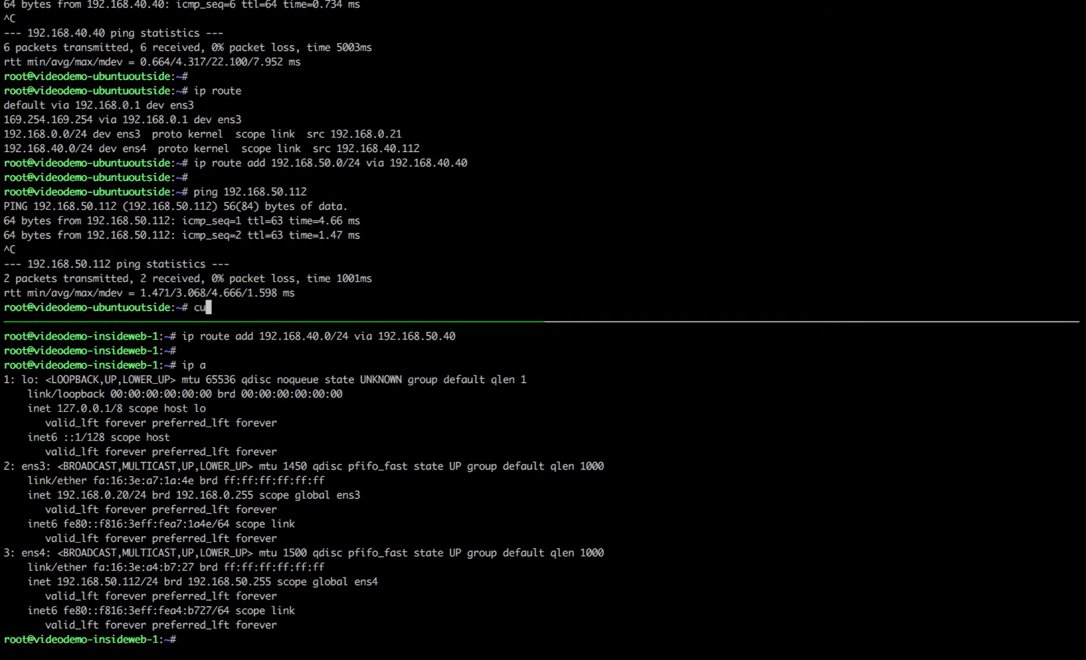
type("68.50.112")
key("Return")
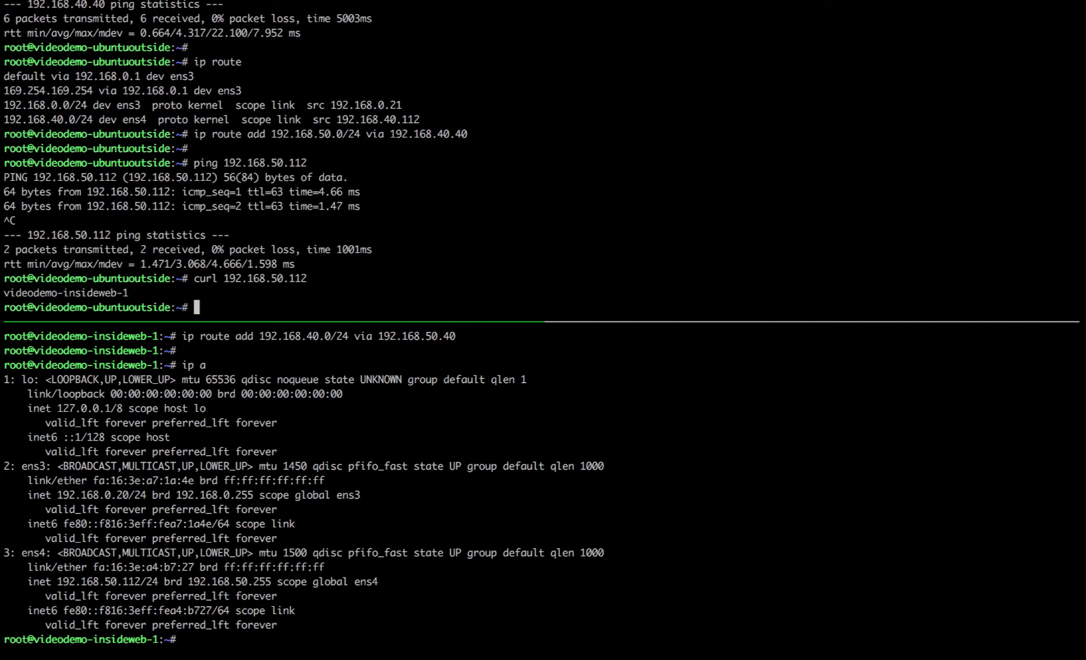
key("Return")
key("ctrl+b")
key("Down")
key("Return")
key("ctrl+b")
key("Up")
key("Return")
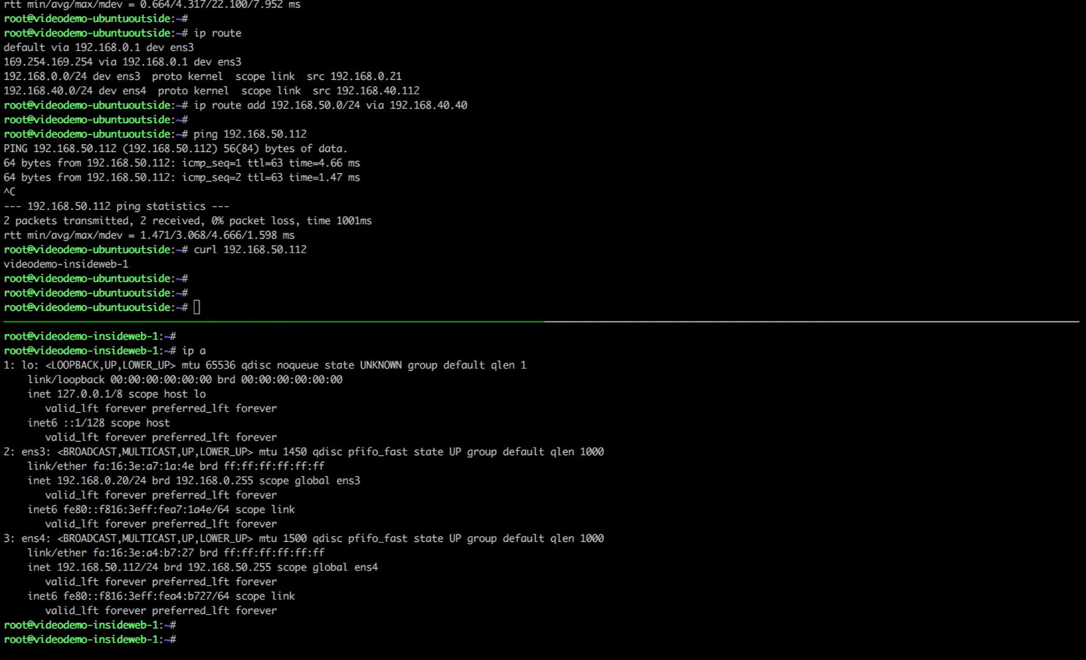
Step: Start tcpdump -i any tcp port http on the inside web server
left_click(390, 187)
key("ctrl+b")
key("Down")
type("tcp")
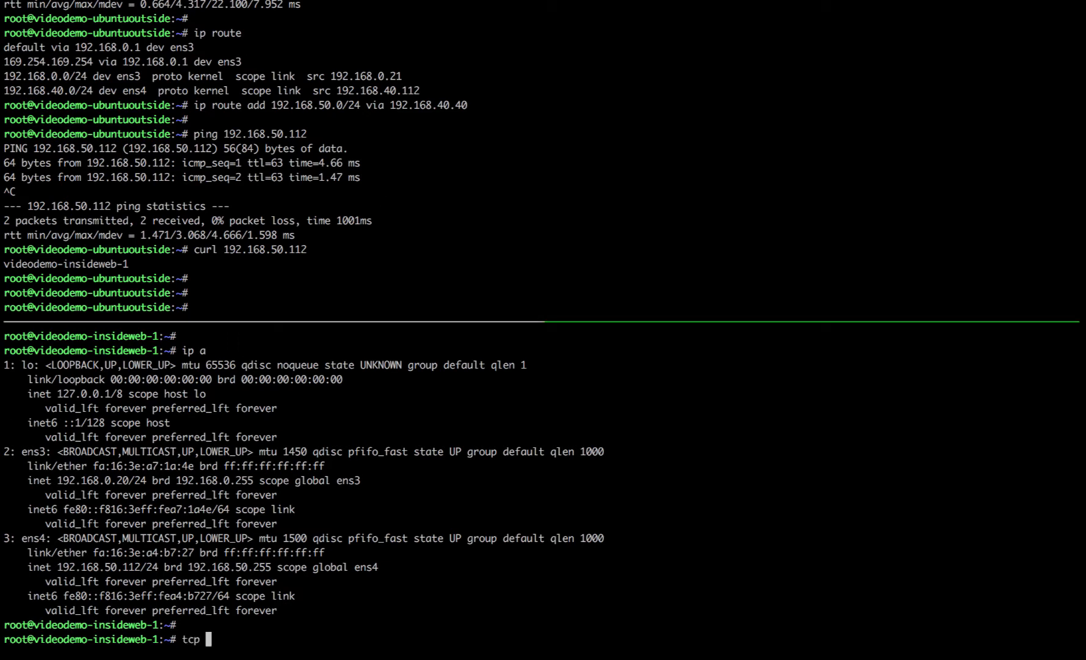
key("BackSpace")
type("dump -i any tcp port ")
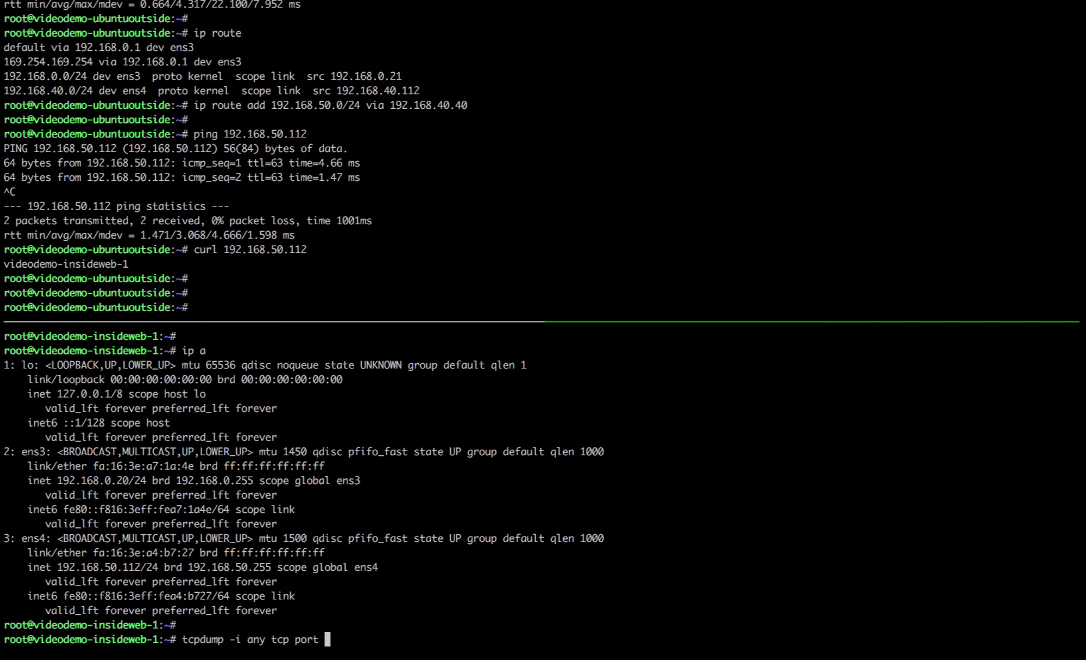
type("http")
key("Return")
key("Return")
key("Return")
key("Return")
key("Return")
key("Return")
key("Return")
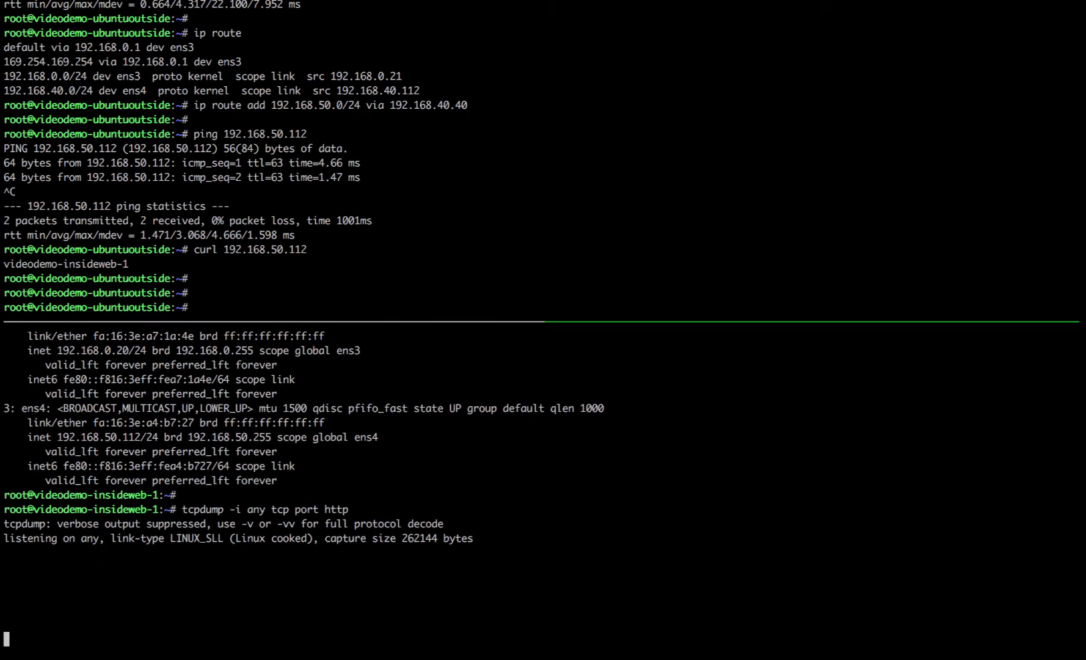
Step: Rerun !curl from the outside host so the capture shows GET / and 200 OK
key("ctrl+b")
key("Up")
type("!curl")
key("Return")
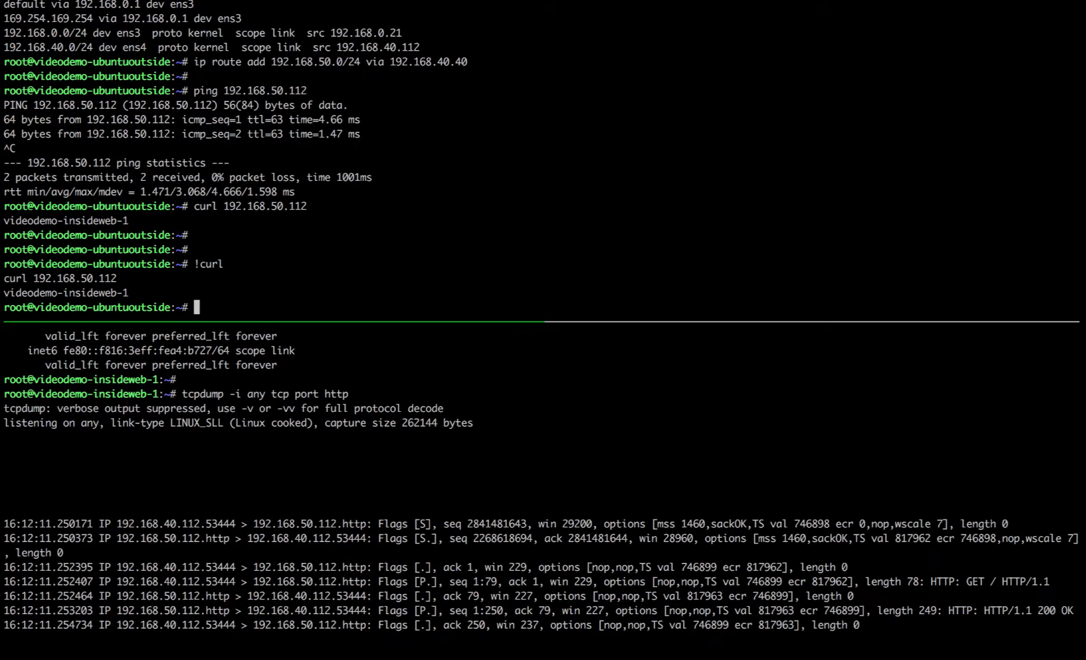
key("ctrl+b")
key("Down")
key("Return")
key("Return")
key("Return")
key("ctrl+b")
key("Up")
key("Return")
key("Return")
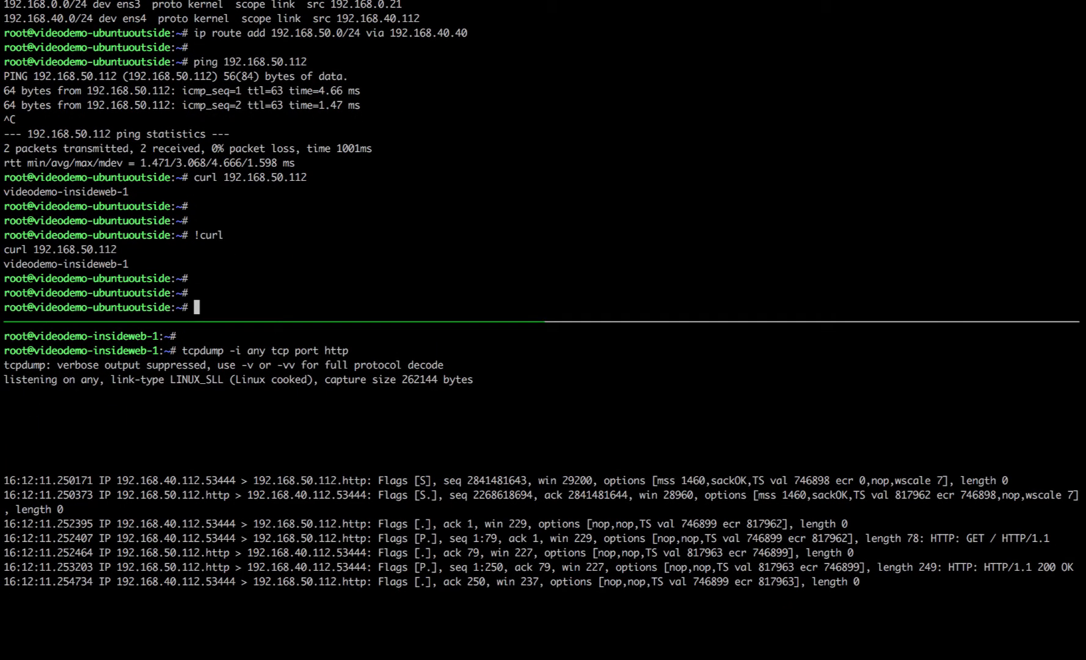
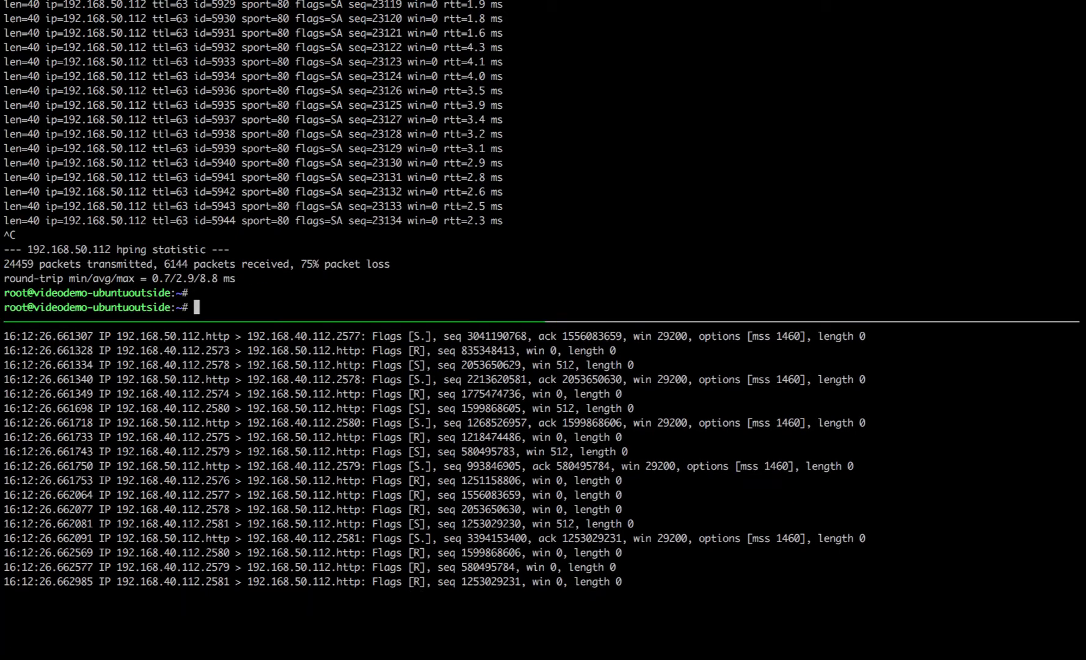
Step: Leave the terminal for the browser showing the vSRX Firewall Policy Rules page
key("Return")
key("Return")
key("ctrl+Left")
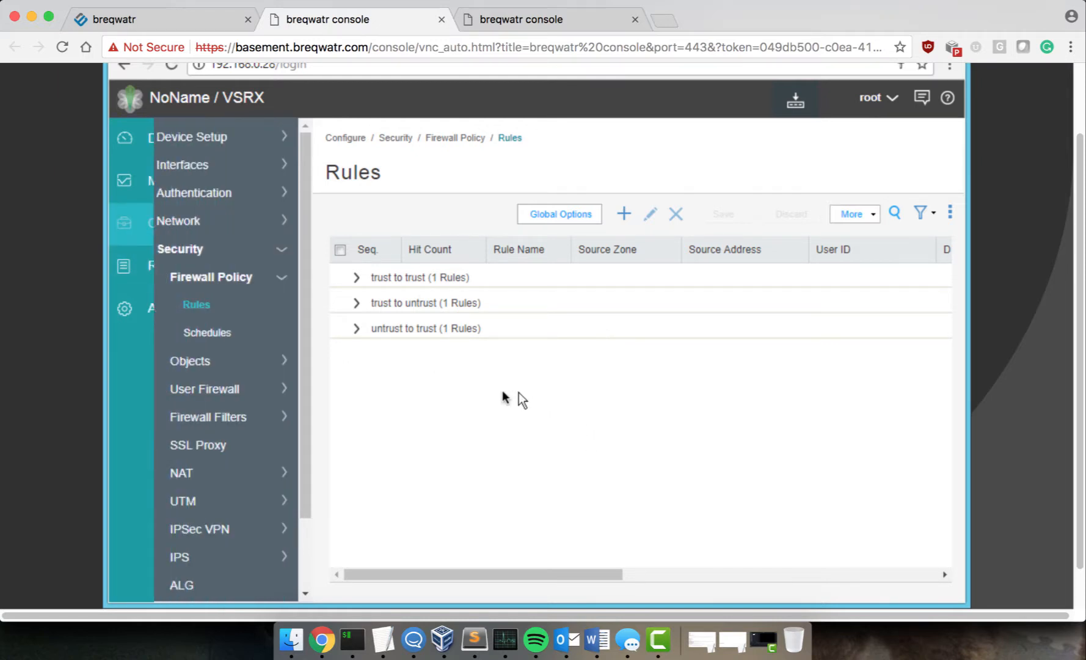
Step: Under Security Objects > Zones/Screens, select untrust-screen in the Screen List and edit it
left_click(191, 360)
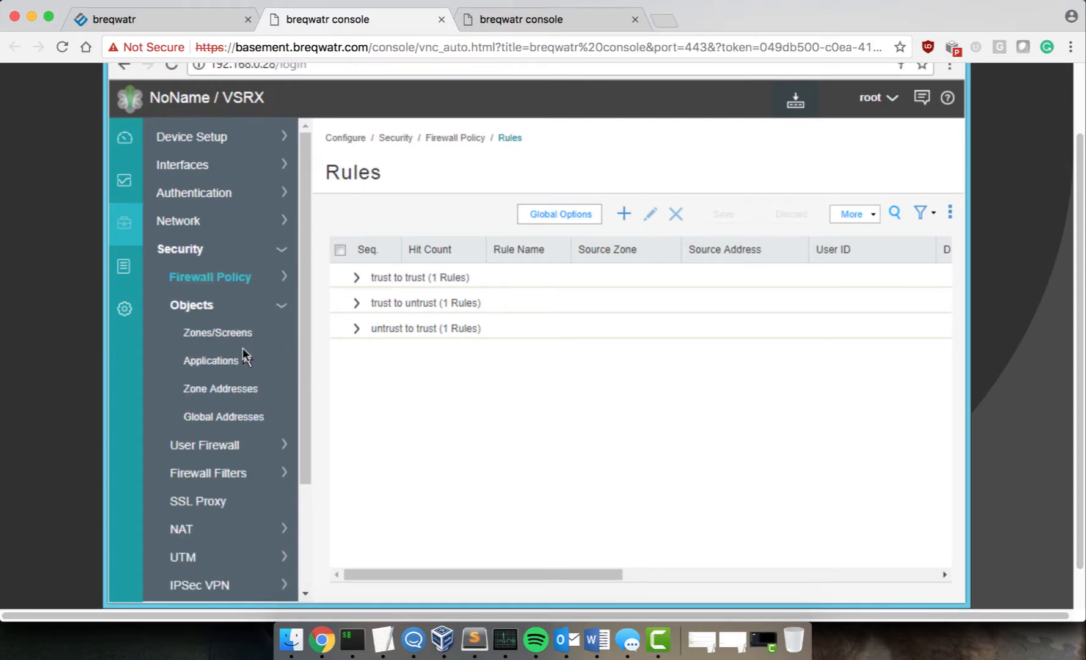
left_click(243, 333)
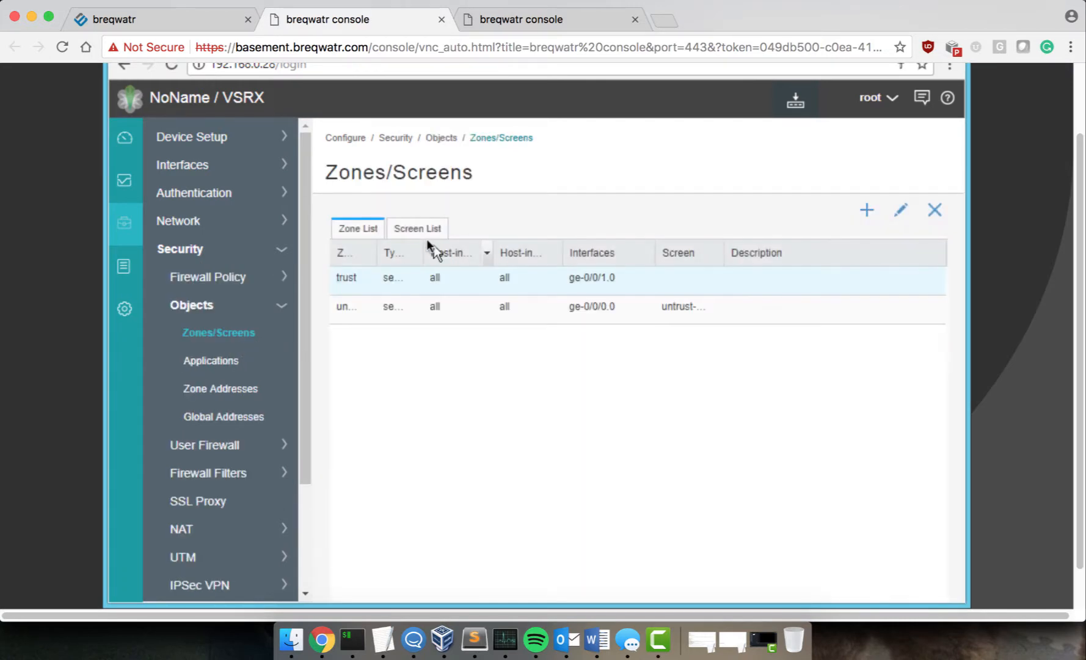
left_click(426, 226)
left_click(422, 280)
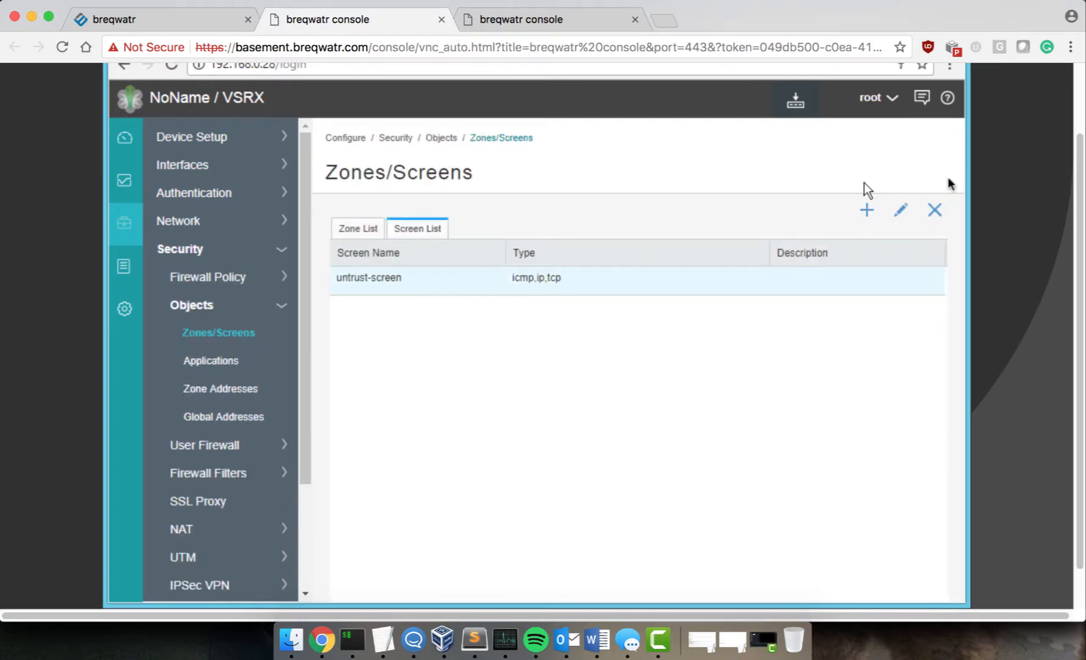
left_click(901, 213)
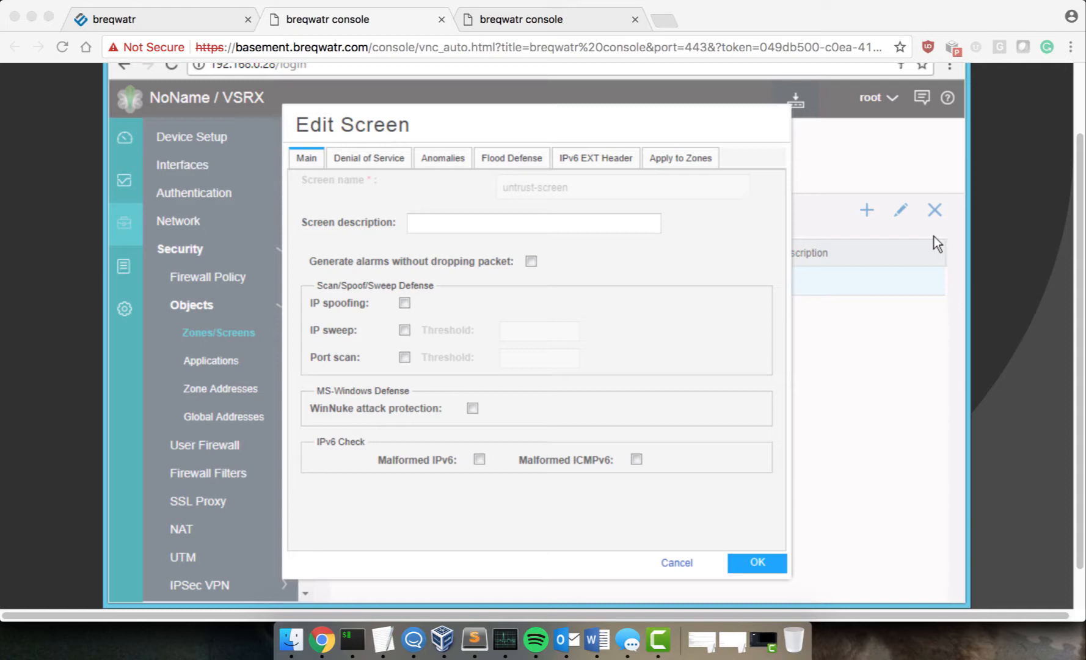
Step: On Denial of Service, enable SYN-ACK-ACK proxy protection with threshold 100
left_click(362, 156)
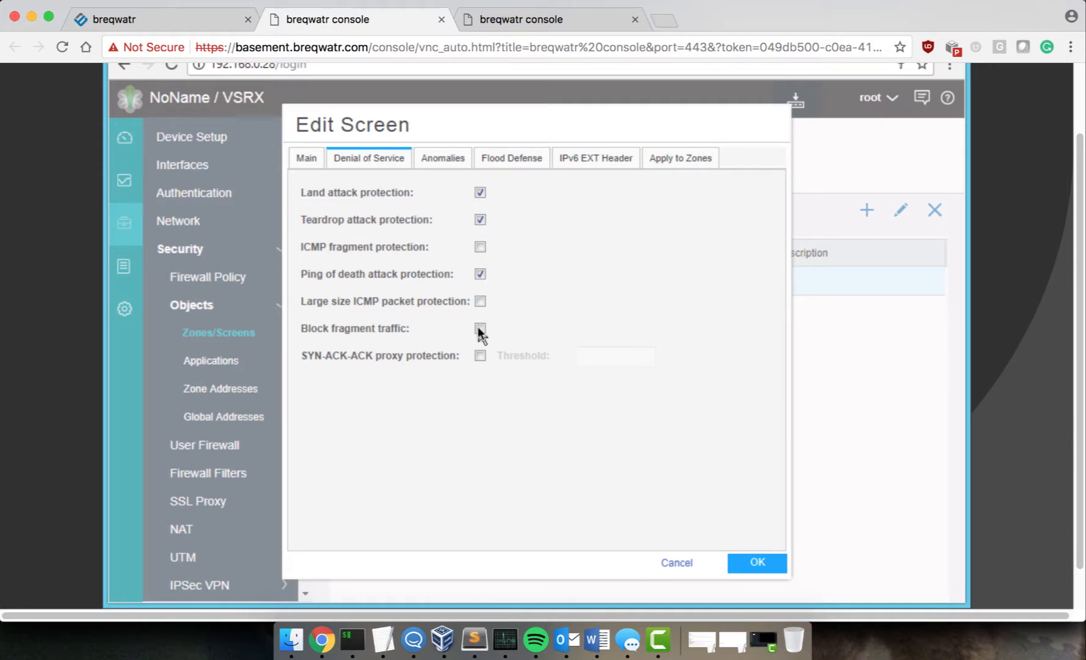
left_click(477, 357)
left_click(597, 354)
type("100")
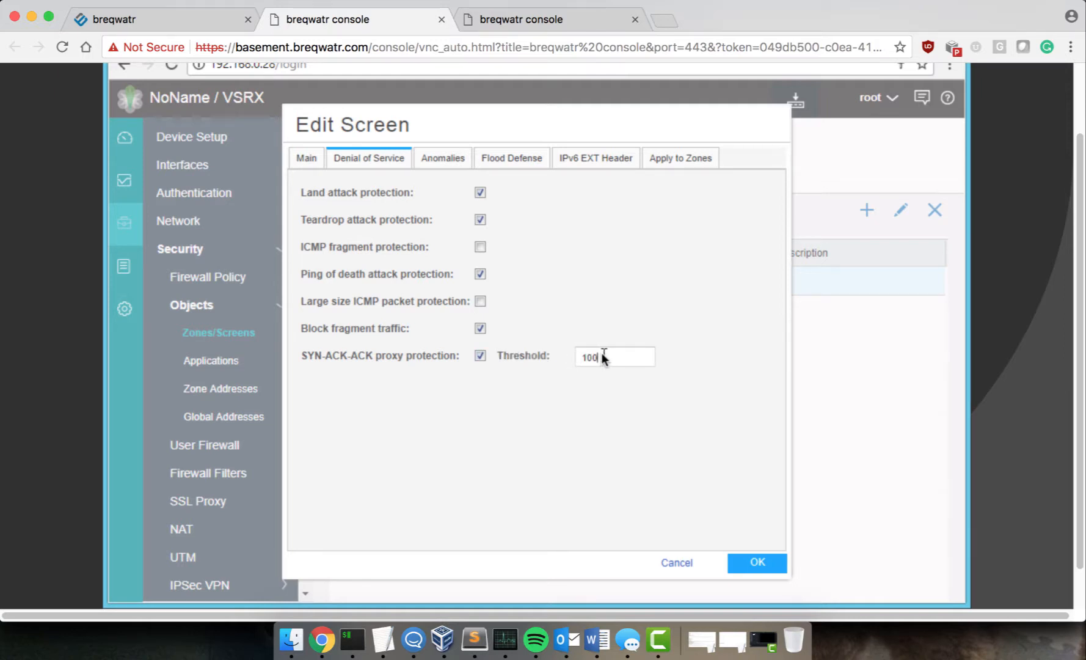
Step: Enable all four TCP anomaly protections: SYN fragment, SYN+FIN, FIN without ACK, no-flag packets
left_click(443, 159)
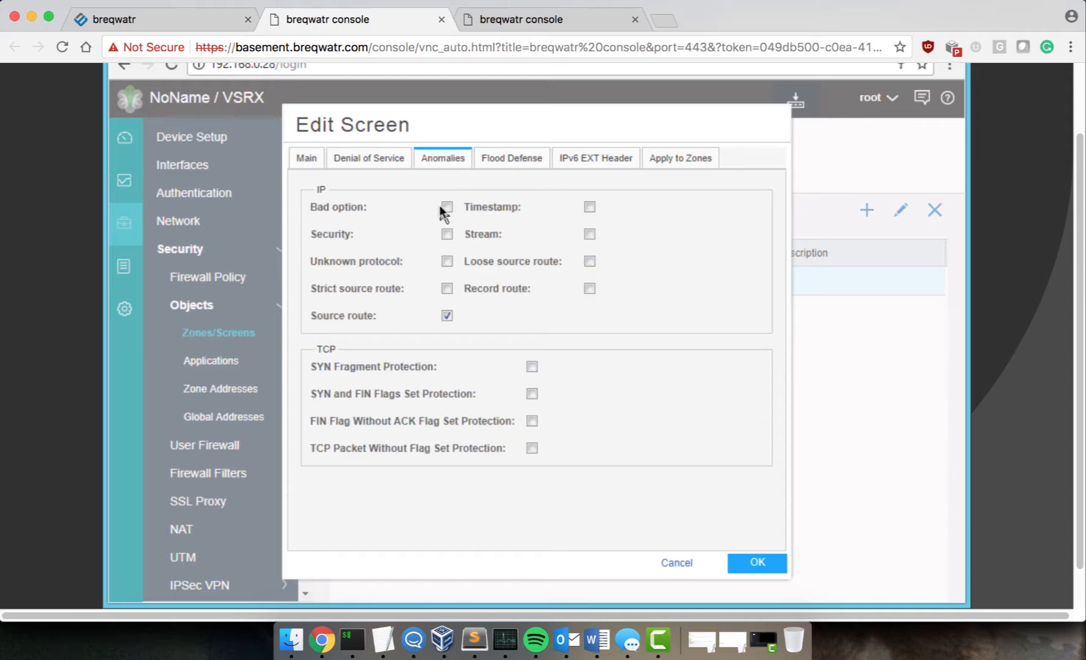
left_click(532, 367)
left_click(531, 393)
left_click(531, 420)
left_click(532, 447)
Step: On Flood Defense, enable UDP and ICMP flood protection with threshold 100
left_click(490, 159)
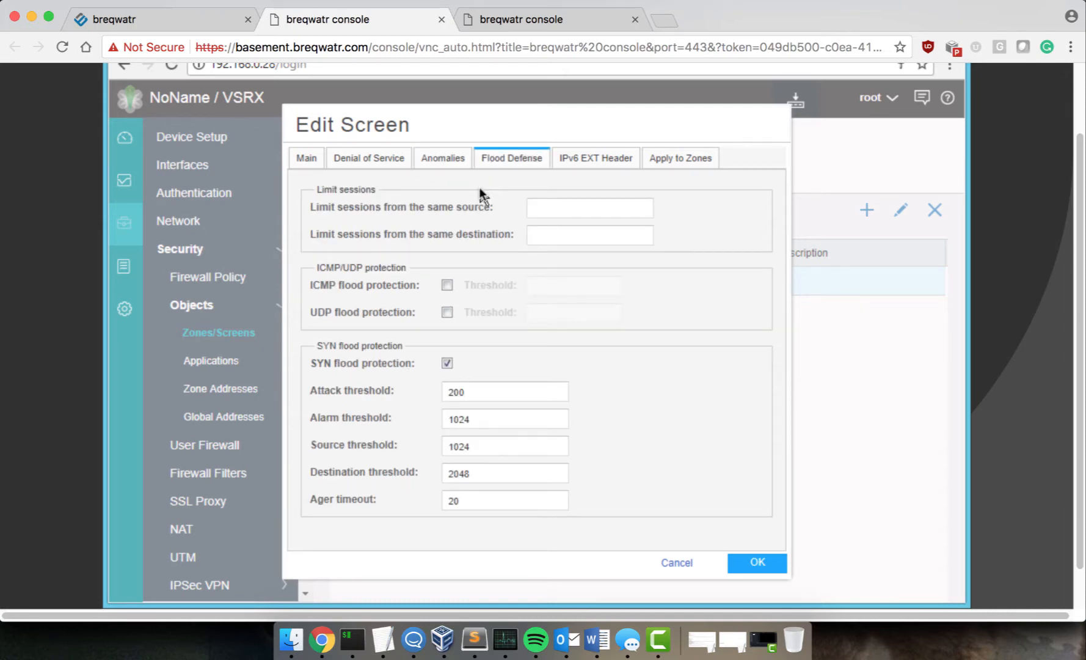
left_click(447, 312)
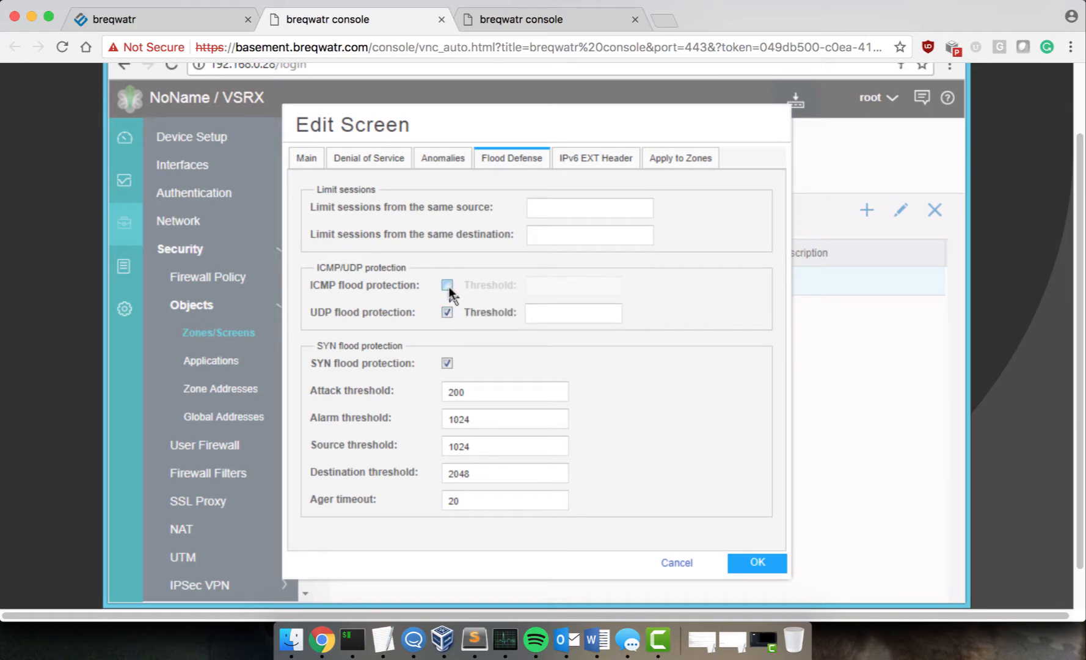
left_click(448, 285)
left_click(549, 287)
Step: Set the SYN flood alarm threshold to 99 and ager timeout to 50
double_click(471, 419)
type("99")
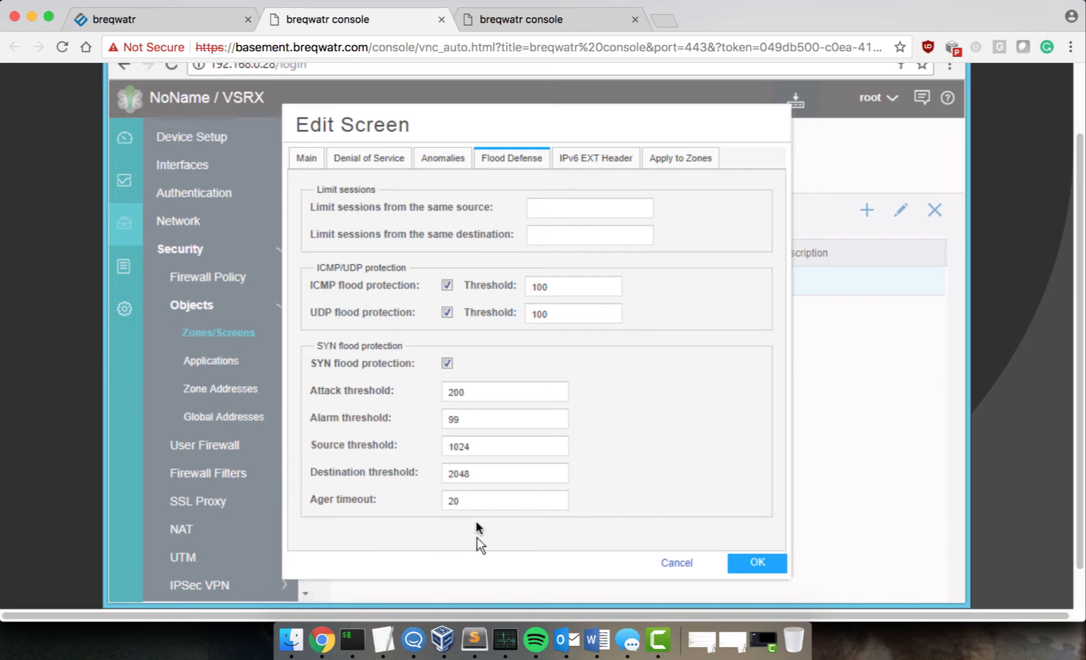
double_click(474, 502)
type("500")
key("BackSpace")
Step: Set SYN flood destination, source and attack thresholds to 100, then check untrust is the applied zone
double_click(501, 474)
type("100")
double_click(458, 447)
type("100")
double_click(477, 391)
type("100")
left_click(678, 161)
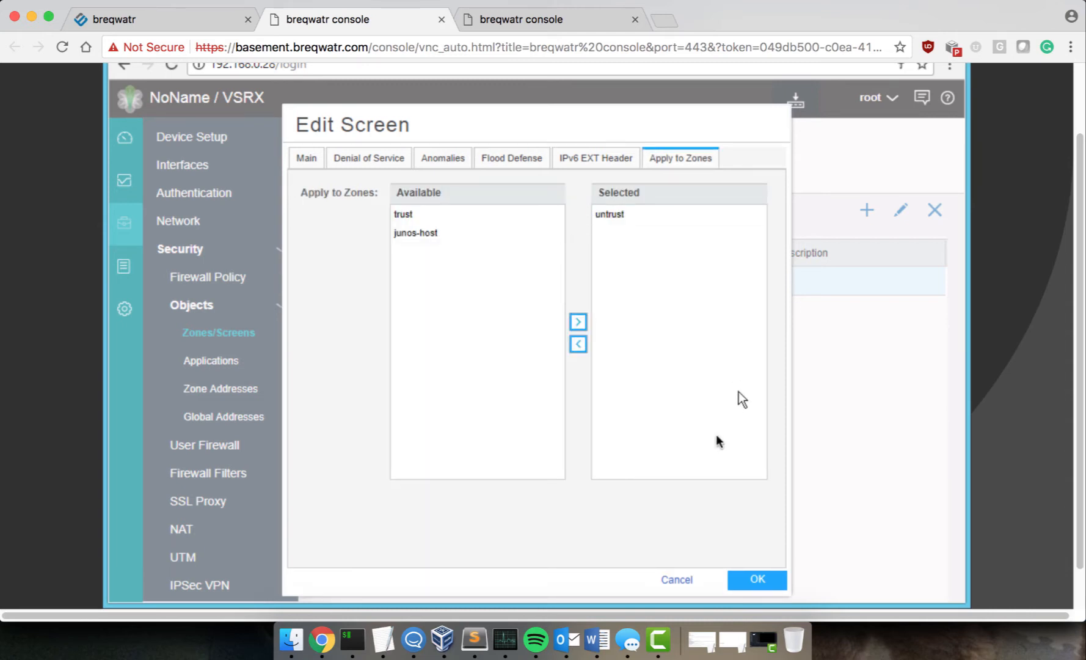
Step: Save the untrust-screen edits and commit the configuration to the vSRX
left_click(758, 581)
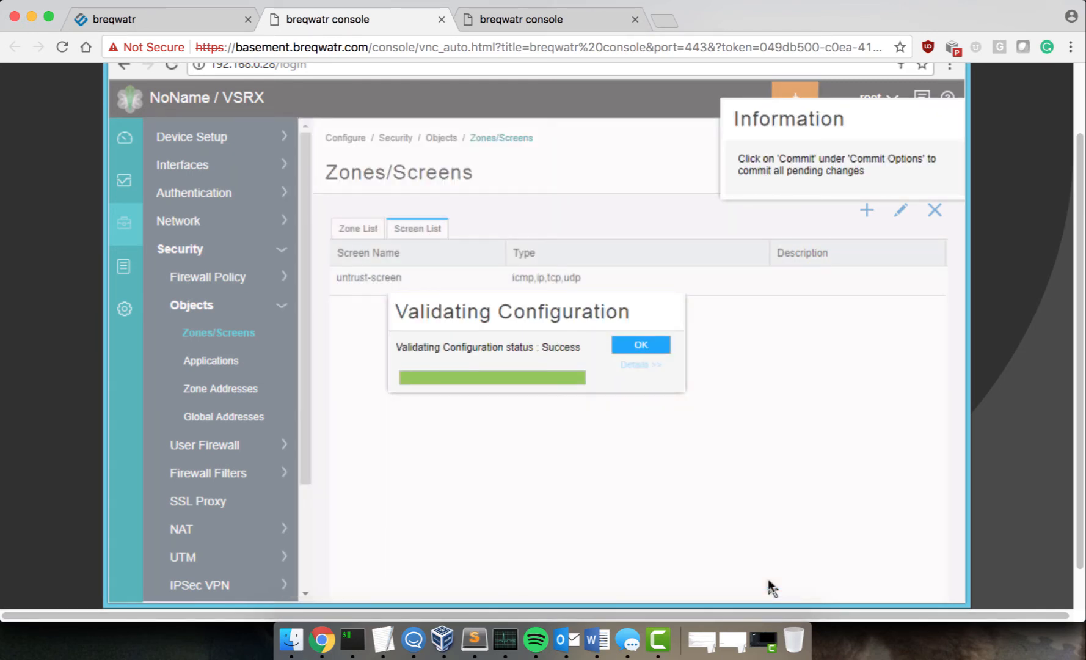
left_click(640, 344)
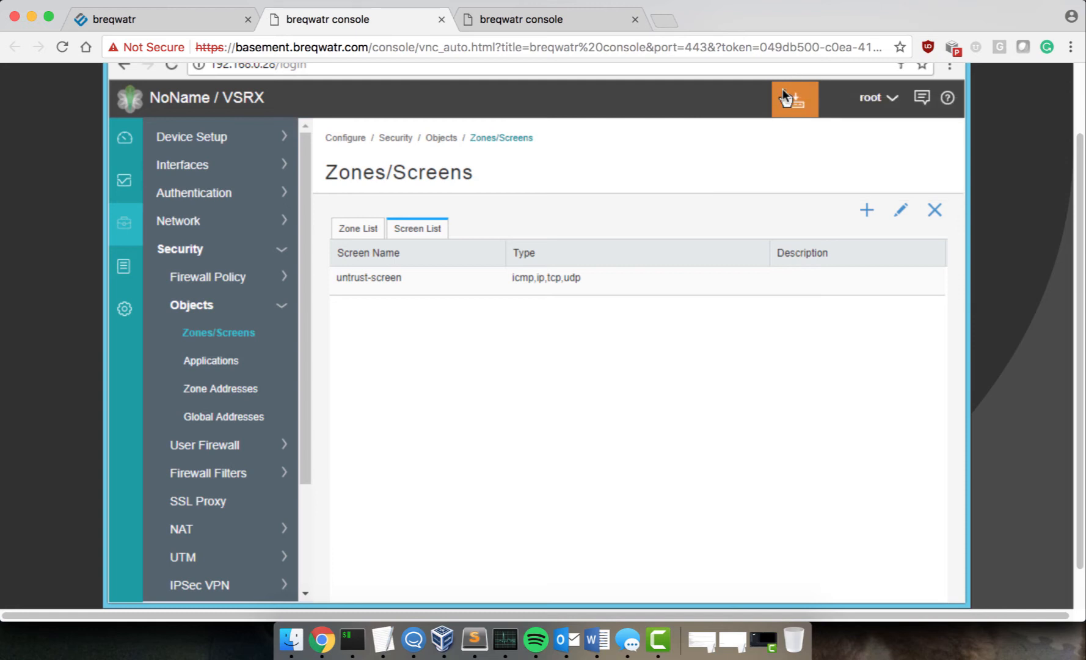
left_click(782, 88)
left_click(803, 128)
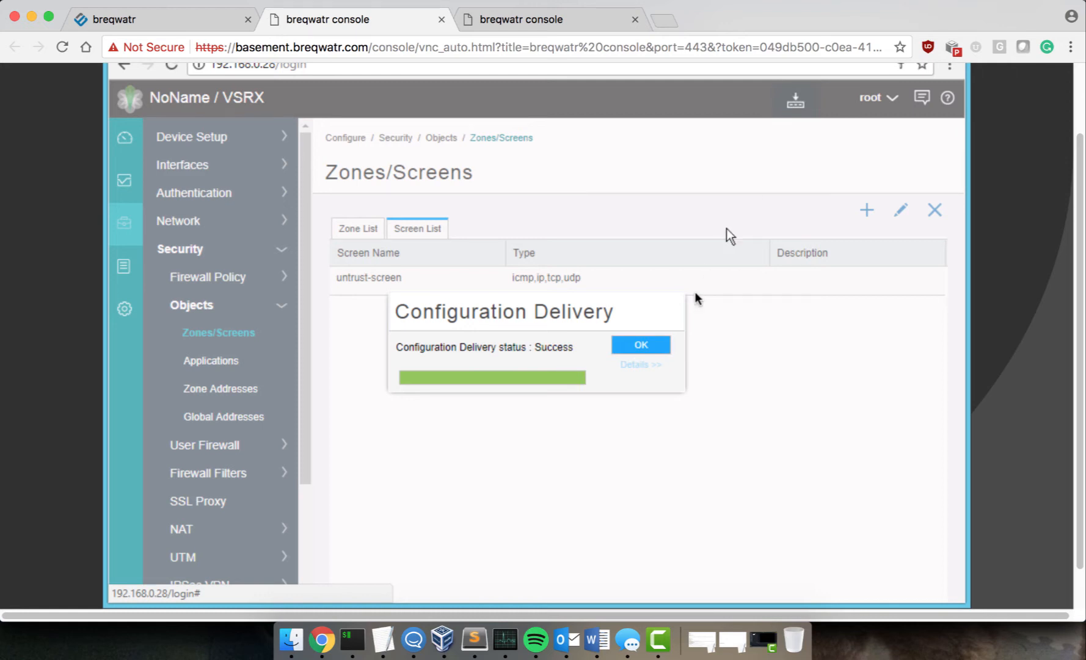
left_click(658, 343)
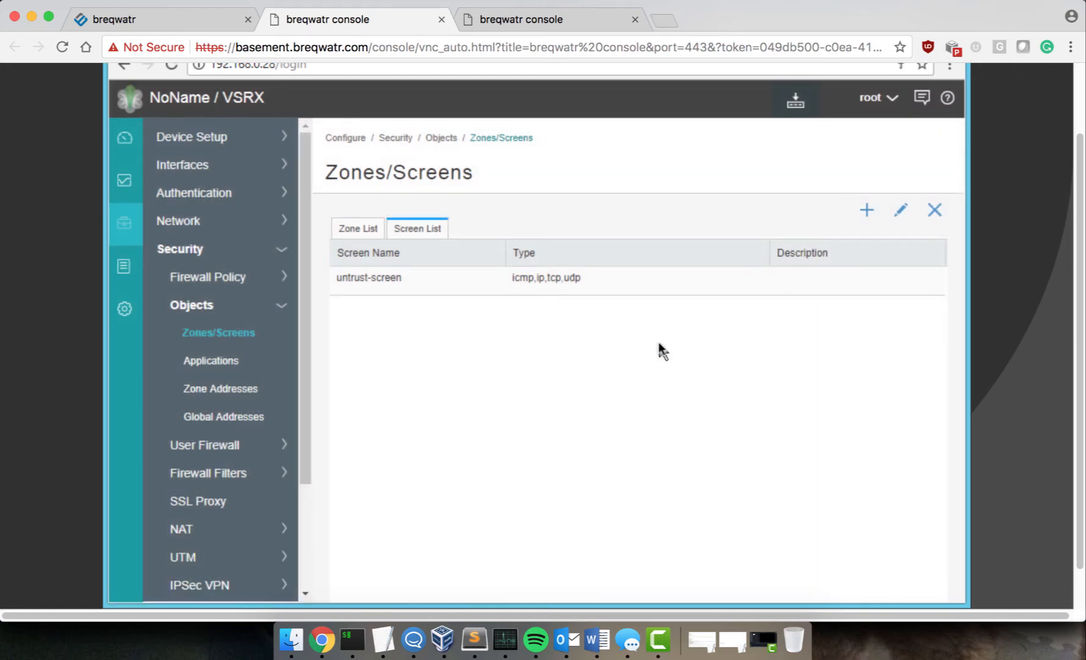
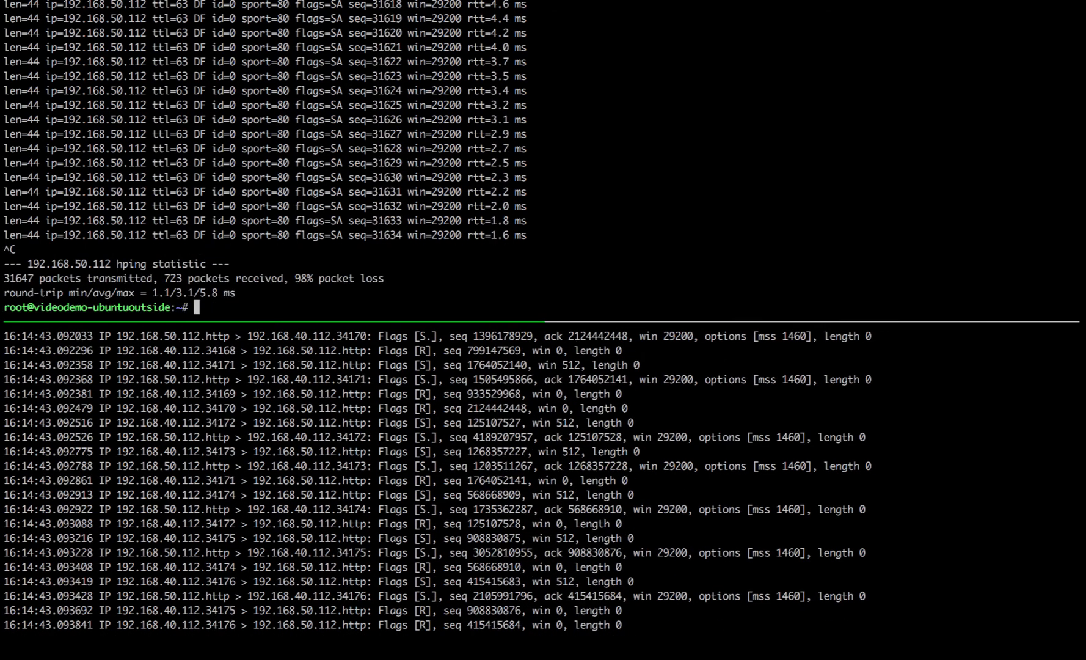
Step: Highlight the hping result showing 98% packet loss (31647 sent, 723 received), then add blank lines below it
left_click_drag(289, 279, 383, 279)
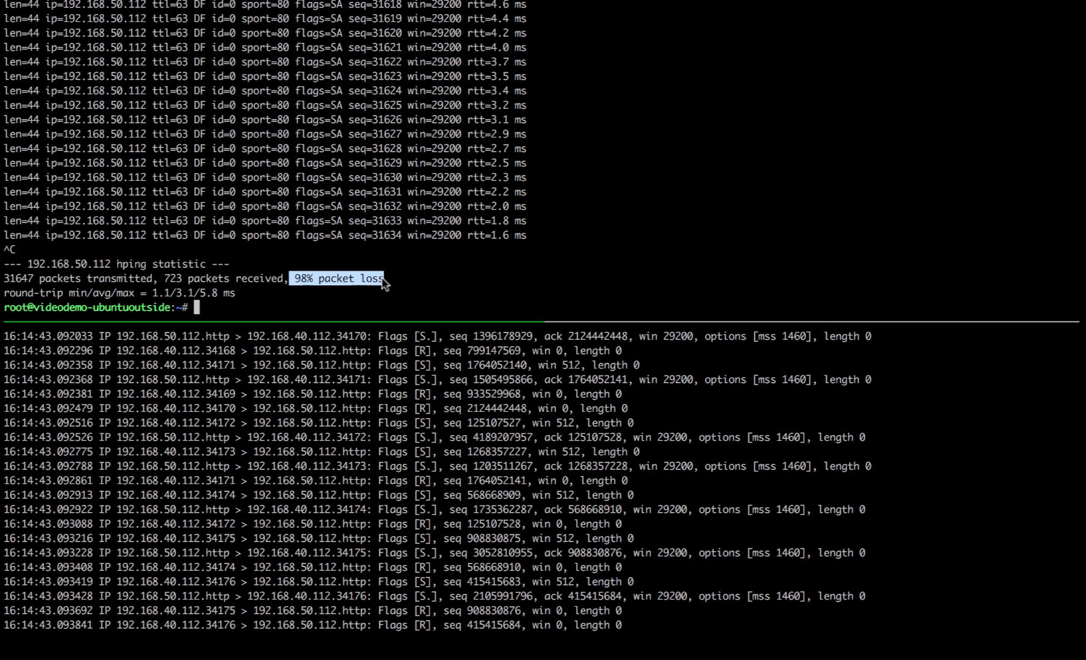
key("Return")
key("Return")
key("ctrl+b")
key("Down")
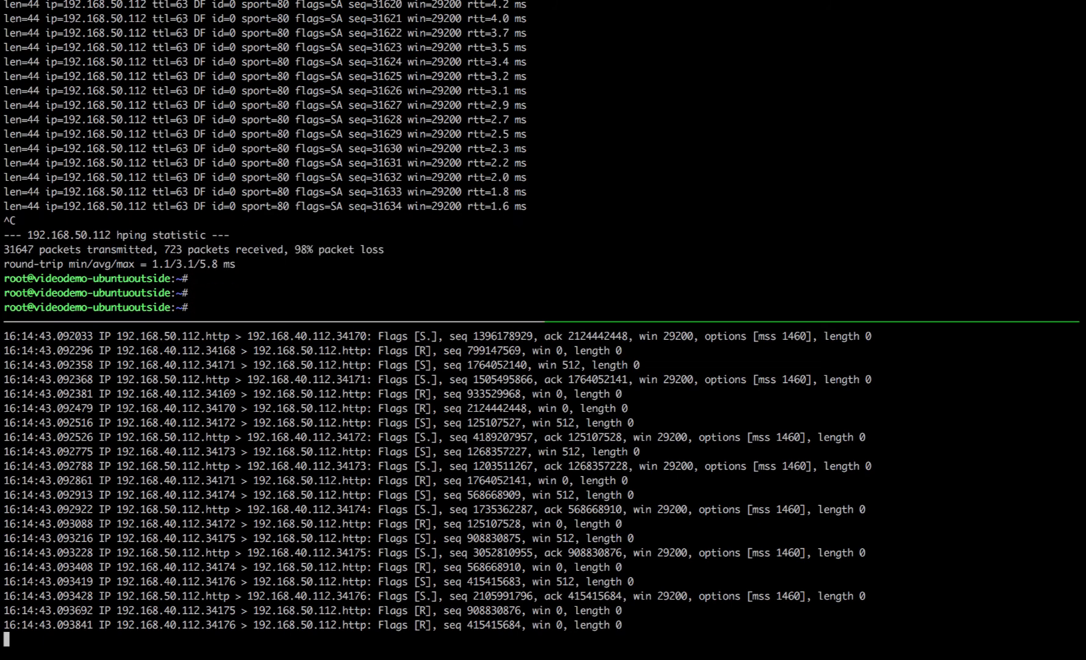
key("Return")
key("Return")
key("ctrl+b")
key("Up")
key("Return")
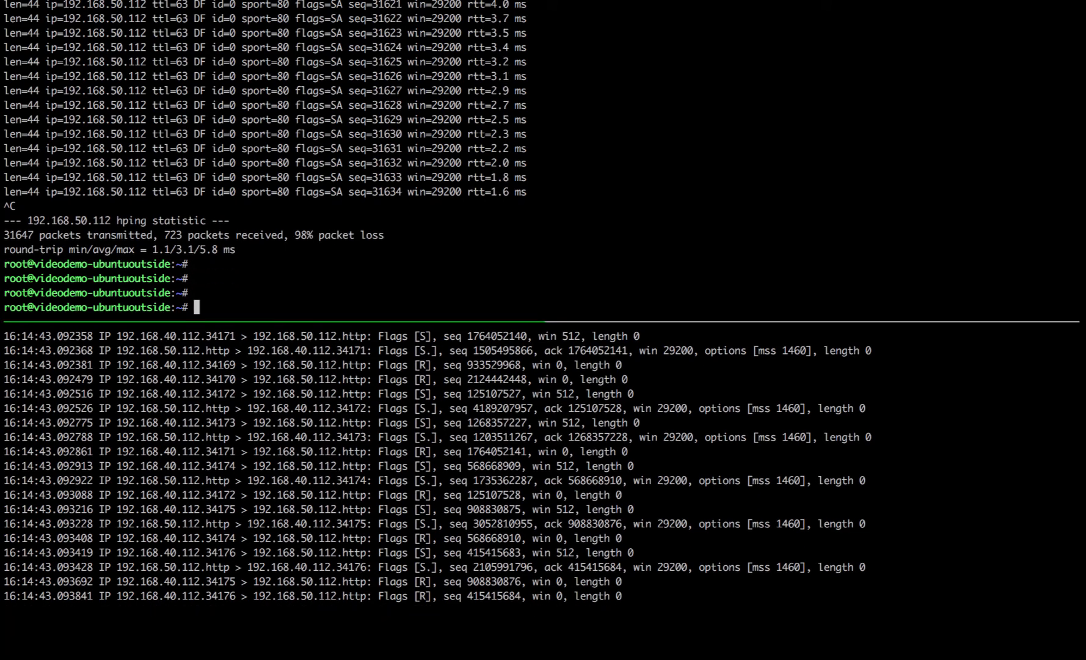